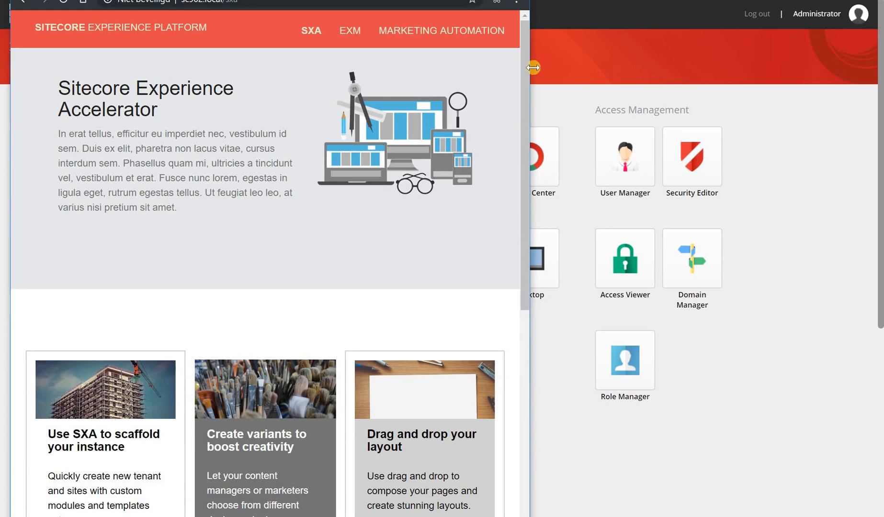
Narrow the browser to check the mobile layout and its hamburger menu, then restore full width
{"action": "left_click_drag", "start_coordinate": [534, 66], "coordinate": [326, 57]}
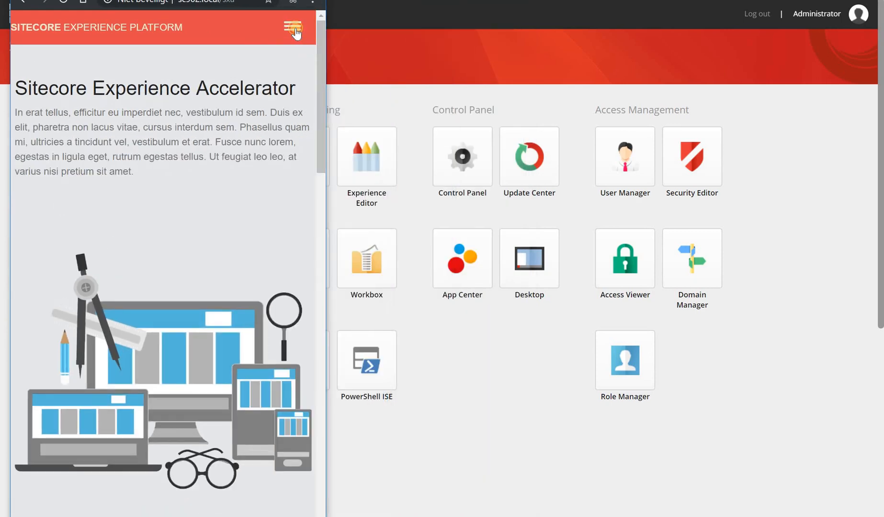
{"action": "left_click", "coordinate": [294, 28]}
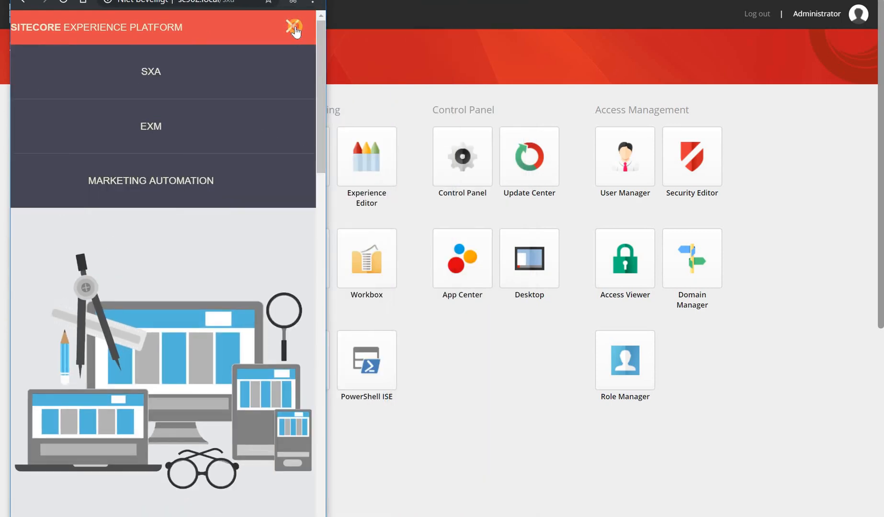
{"action": "left_click", "coordinate": [294, 30]}
{"action": "left_click", "coordinate": [292, 0]}
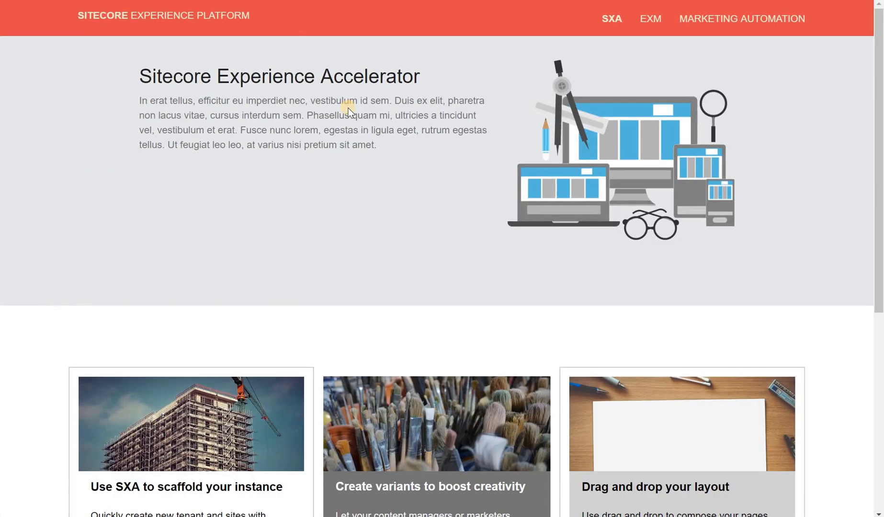
Load sc902.local/event and scroll through the event registration form
{"action": "key", "text": "BackSpace"}
{"action": "key", "text": "BackSpace"}
{"action": "key", "text": "BackSpace"}
{"action": "key", "text": "BackSpace"}
{"action": "key", "text": "BackSpace"}
{"action": "key", "text": "BackSpace"}
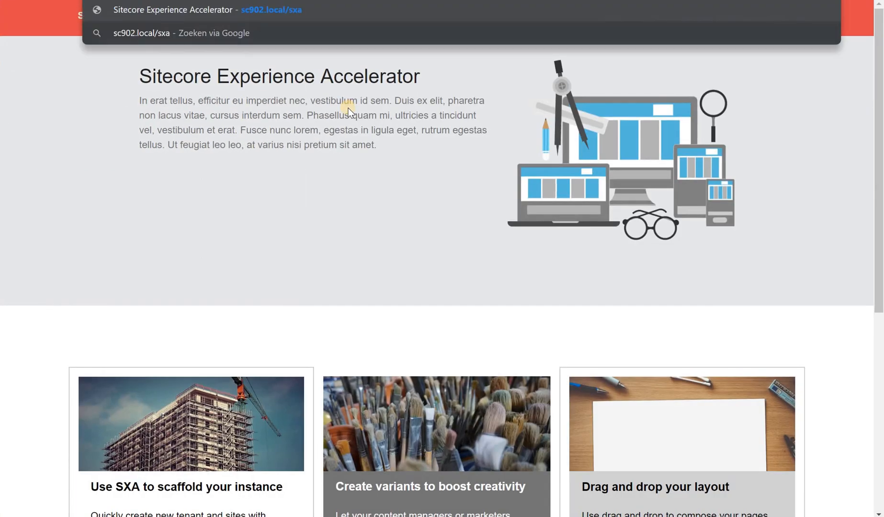
{"action": "type", "text": "/event"}
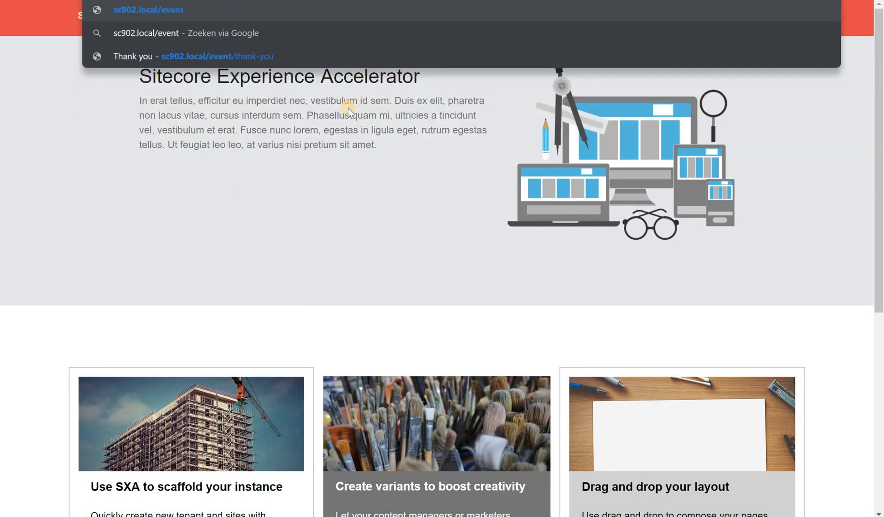
{"action": "key", "text": "Return"}
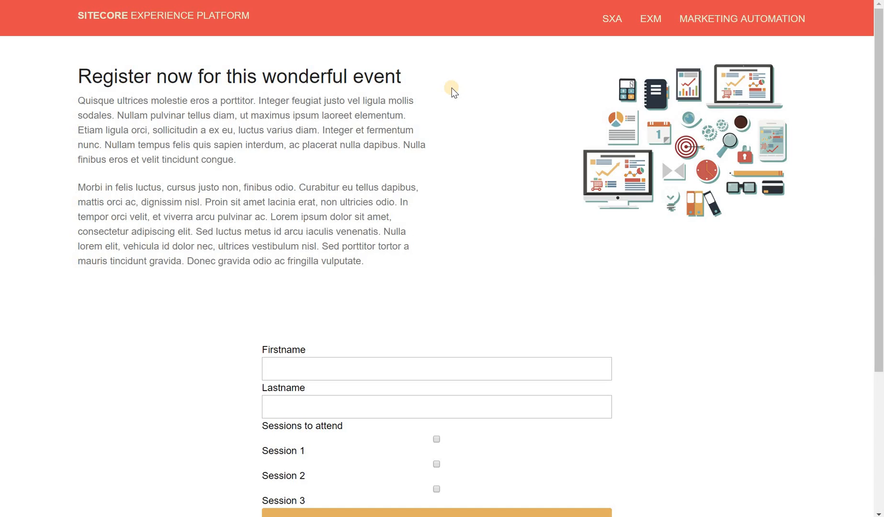
{"action": "scroll", "coordinate": [454, 222], "scroll_direction": "down", "scroll_amount": 3}
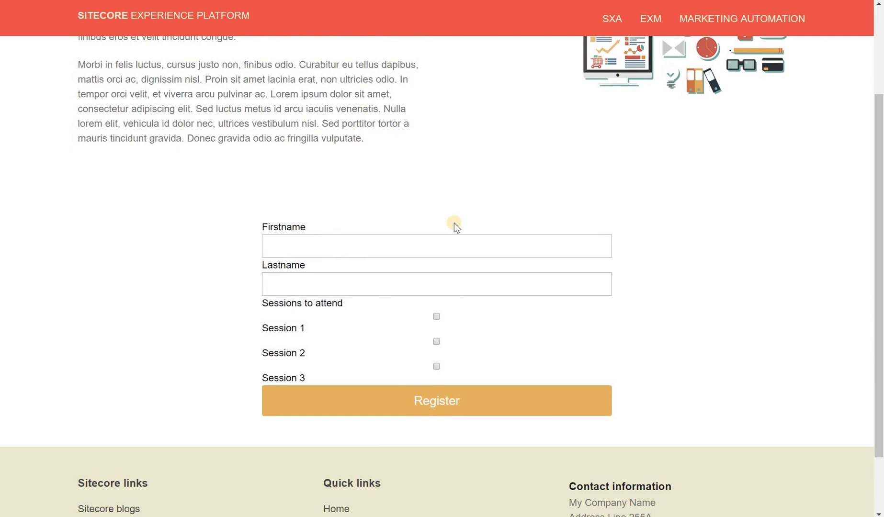
{"action": "scroll", "coordinate": [454, 222], "scroll_direction": "up", "scroll_amount": 3}
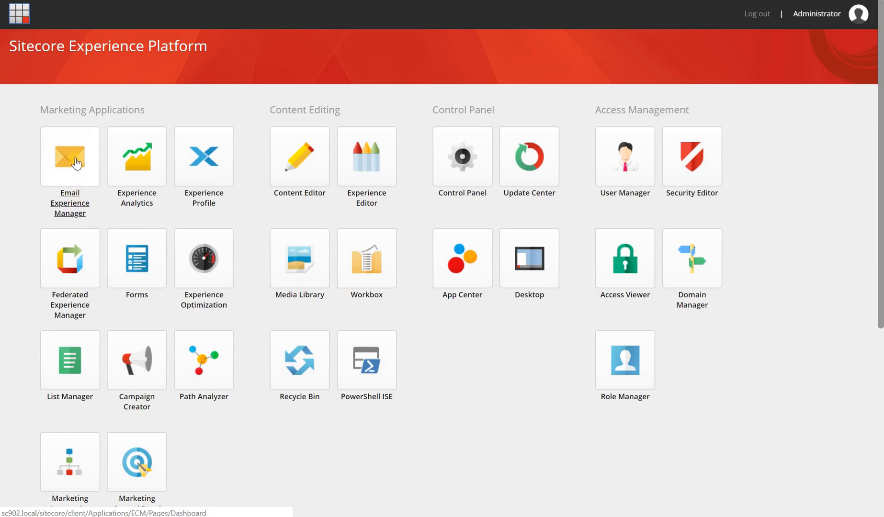
Open Email Experience Manager from the Launchpad and show its Create menu
{"action": "left_click", "coordinate": [76, 163]}
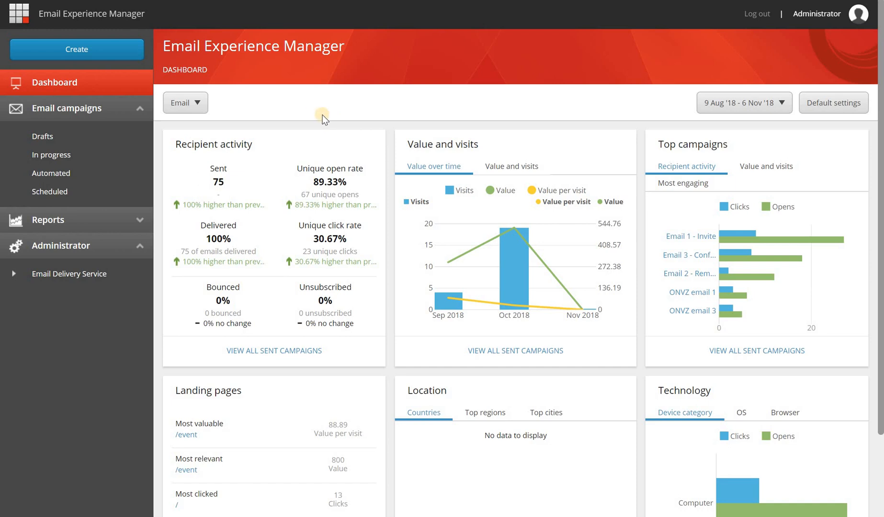
{"action": "left_click", "coordinate": [133, 60]}
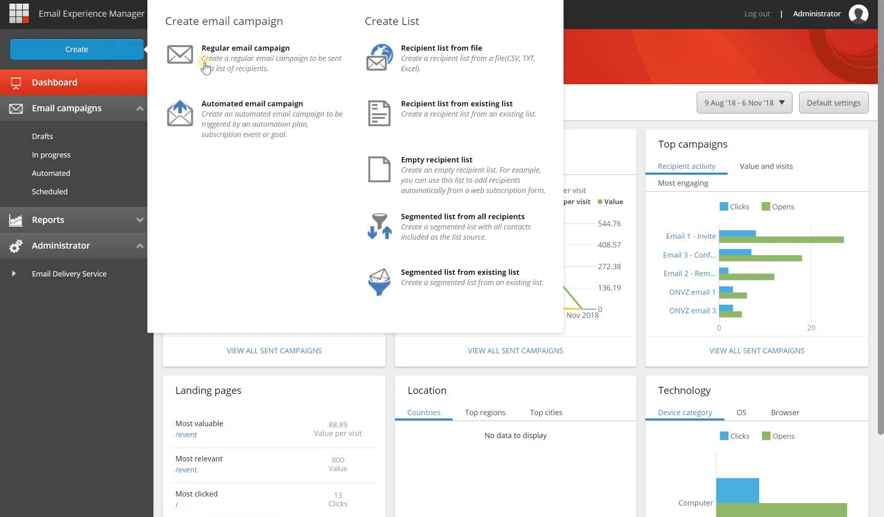
Choose Automated email campaign from the Create menu
{"action": "left_click", "coordinate": [256, 126]}
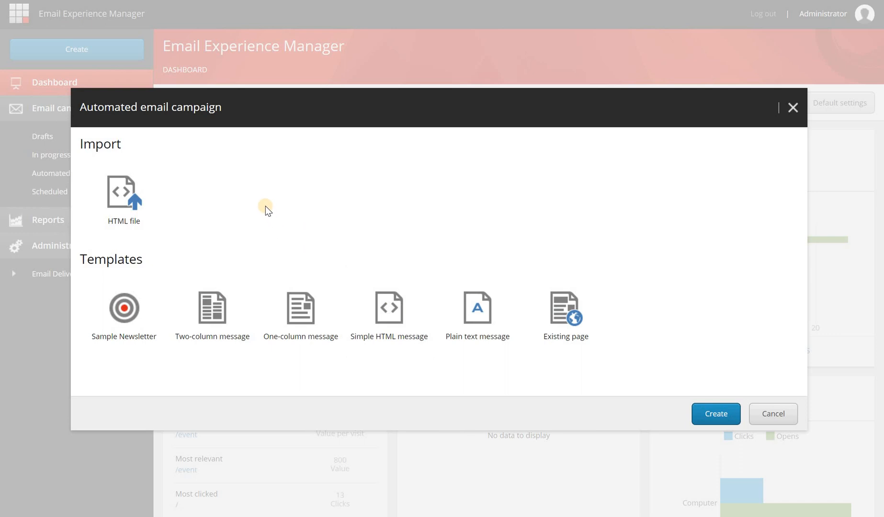
Upload email-1.html as the HTML import, name it 'Email 1 - invitation' and create the campaign
{"action": "left_click", "coordinate": [153, 198]}
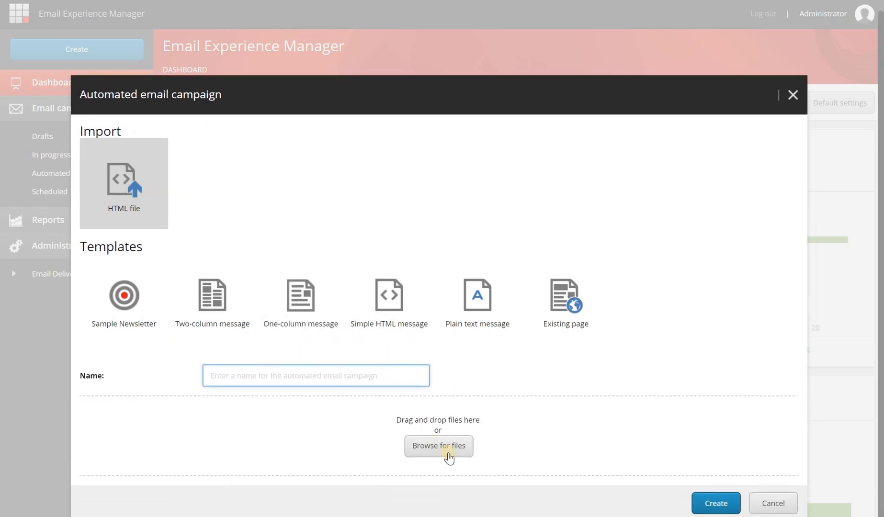
{"action": "left_click", "coordinate": [452, 446]}
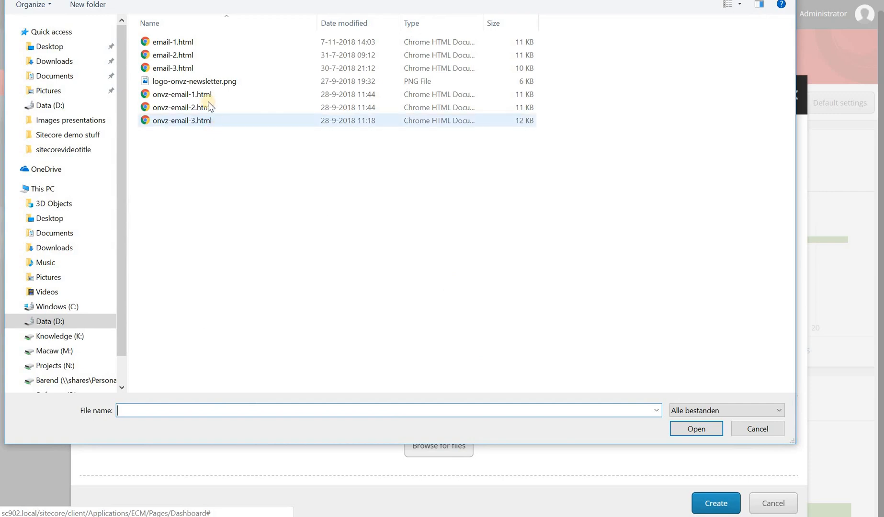
{"action": "left_click", "coordinate": [197, 41]}
{"action": "left_click", "coordinate": [695, 428]}
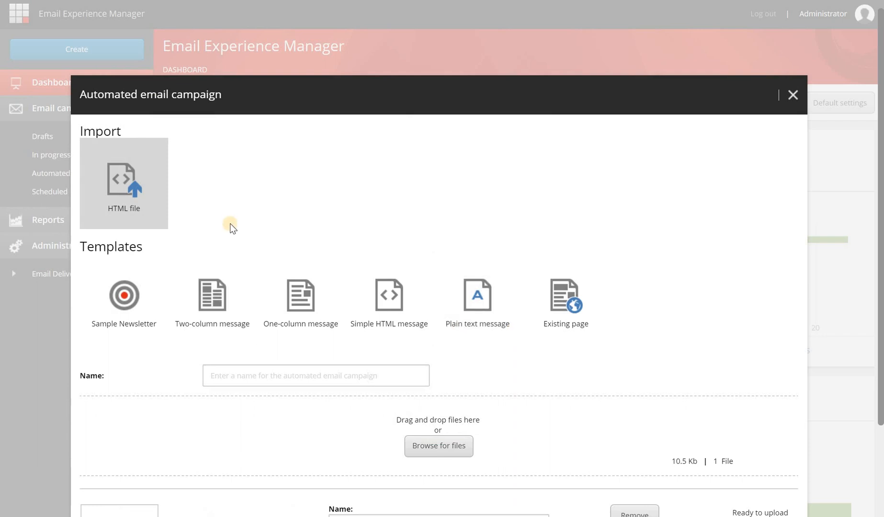
{"action": "scroll", "coordinate": [227, 196], "scroll_direction": "down", "scroll_amount": 3}
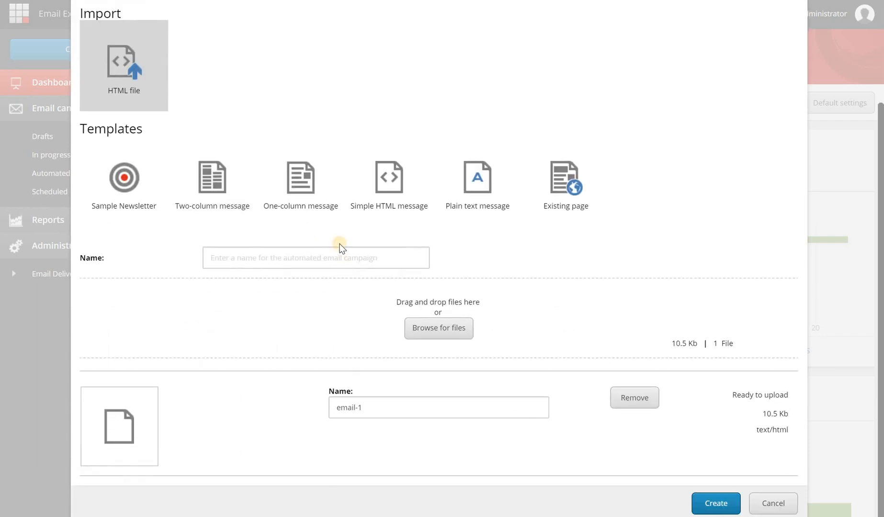
{"action": "left_click", "coordinate": [350, 252]}
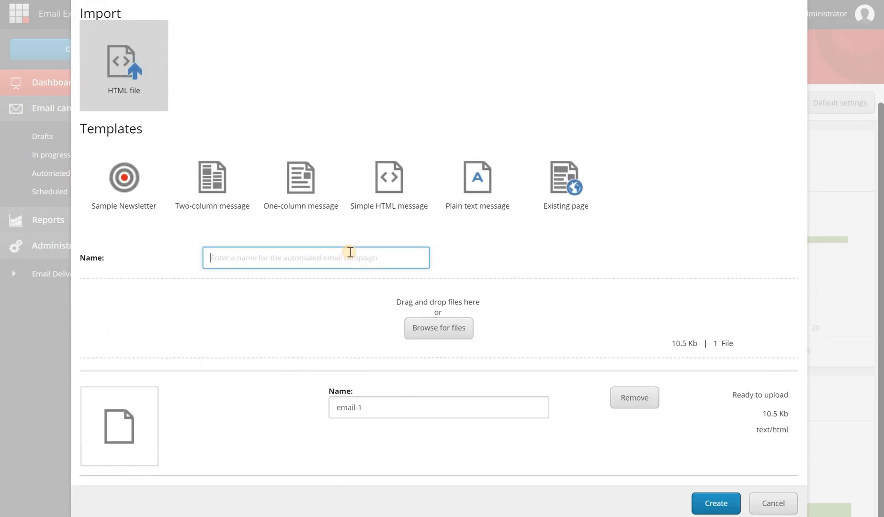
{"action": "type", "text": "Email"}
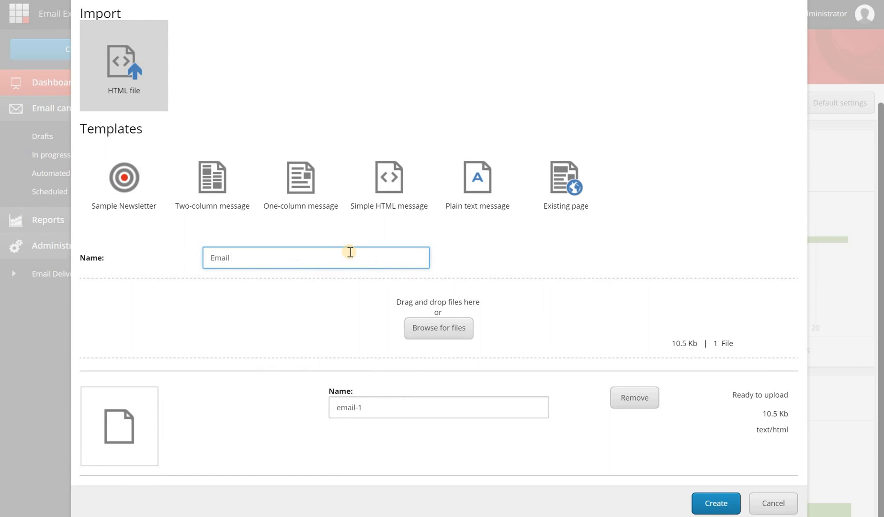
{"action": "type", "text": " 1 - invitation"}
{"action": "left_click", "coordinate": [716, 502]}
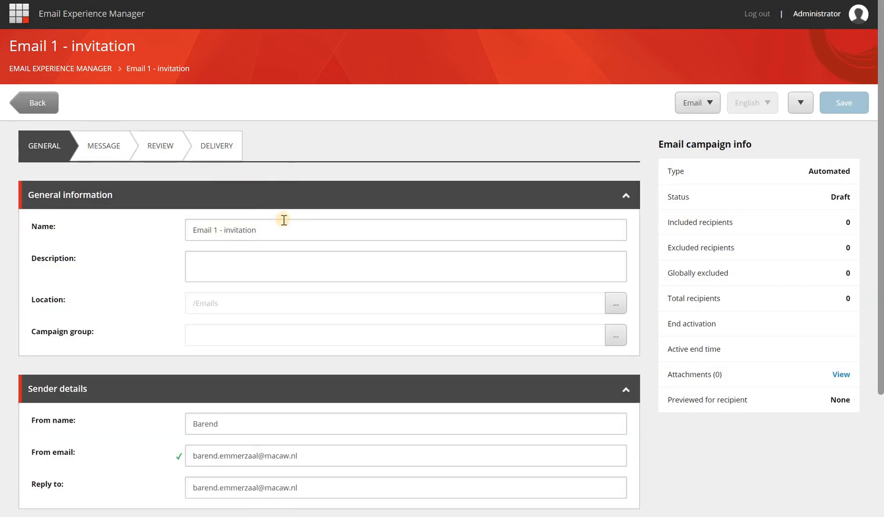
Review the Name and Campaign group fields on the campaign's General tab
{"action": "left_click", "coordinate": [276, 229]}
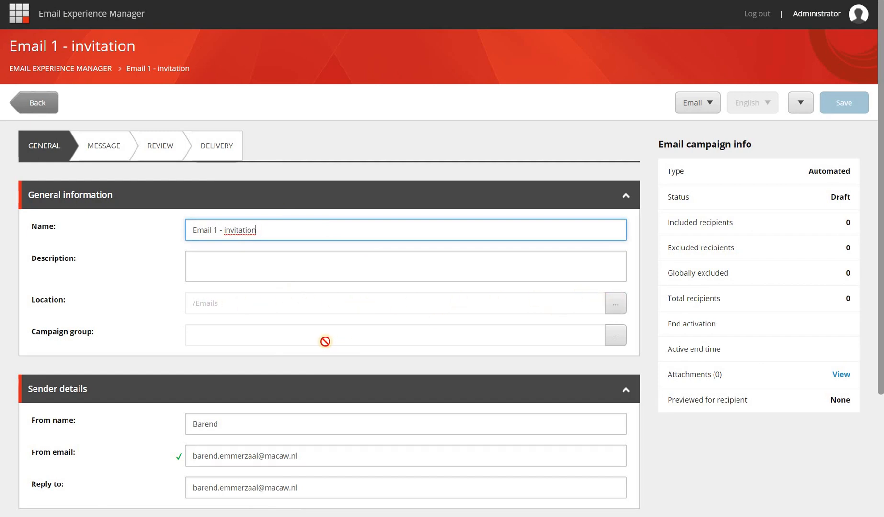
{"action": "left_click", "coordinate": [607, 338]}
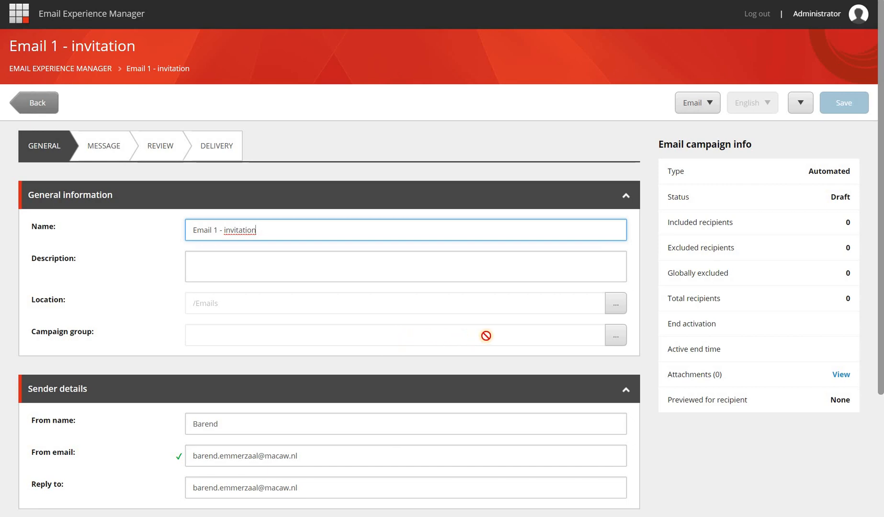
Browse the campaign groups, including Sitecore Symposium Demo, and close the picker without assigning one
{"action": "left_click", "coordinate": [619, 336]}
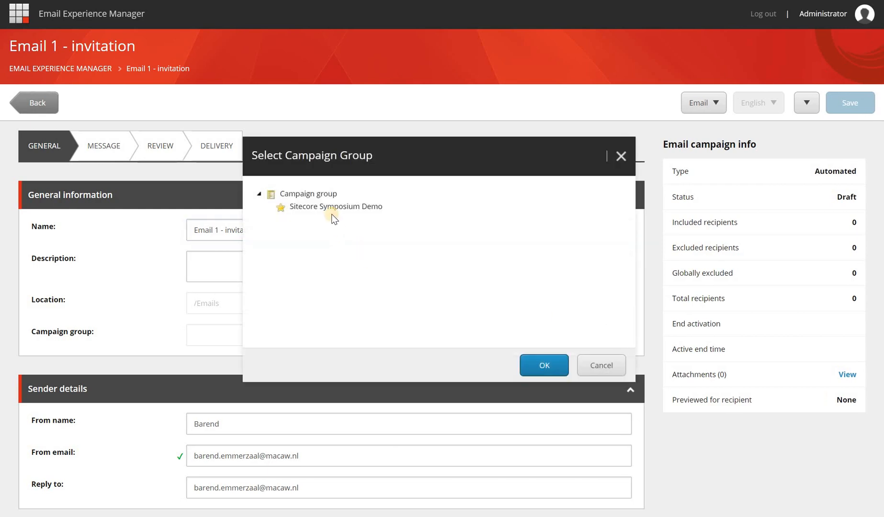
{"action": "left_click", "coordinate": [378, 211]}
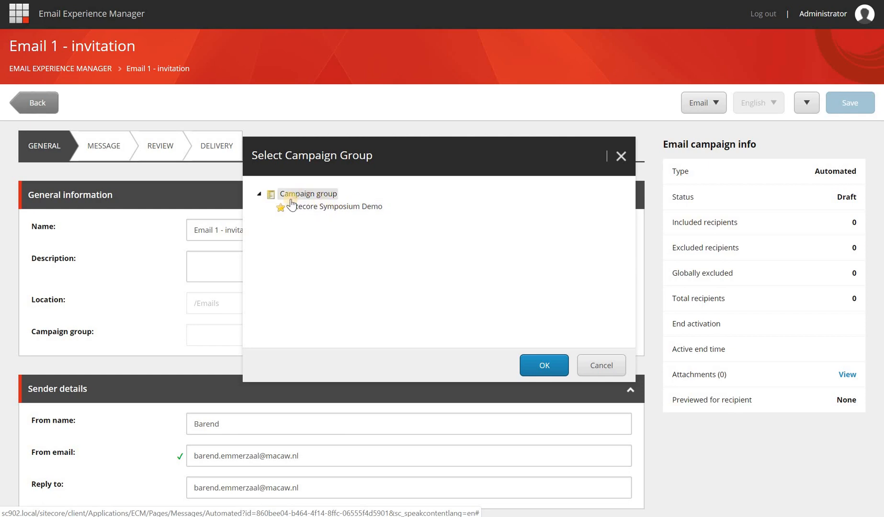
{"action": "left_click", "coordinate": [597, 368]}
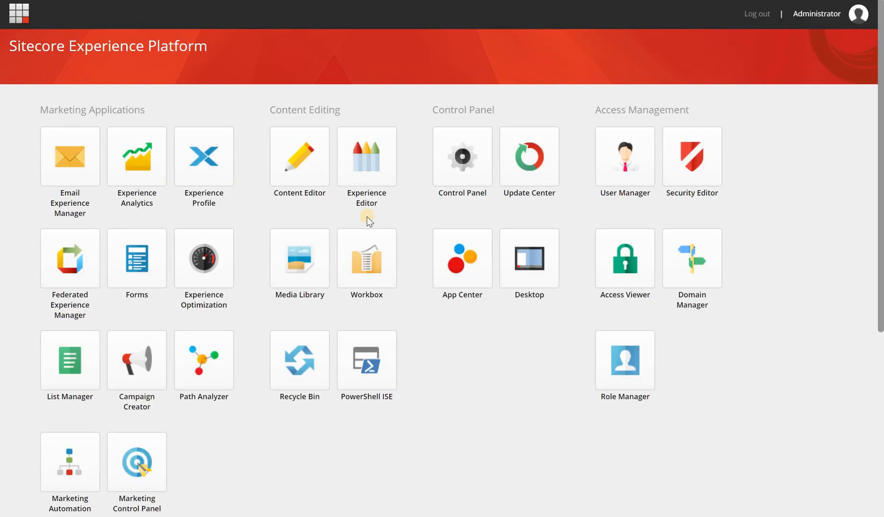
In Content Editor, expand System > Marketing Control Panel > Taxonomies > Campaign group
{"action": "left_click", "coordinate": [300, 168]}
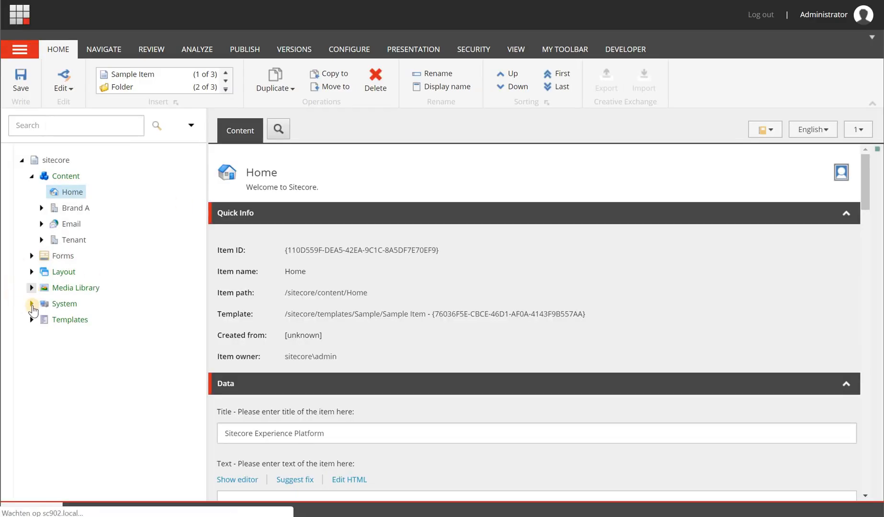
{"action": "left_click", "coordinate": [41, 383]}
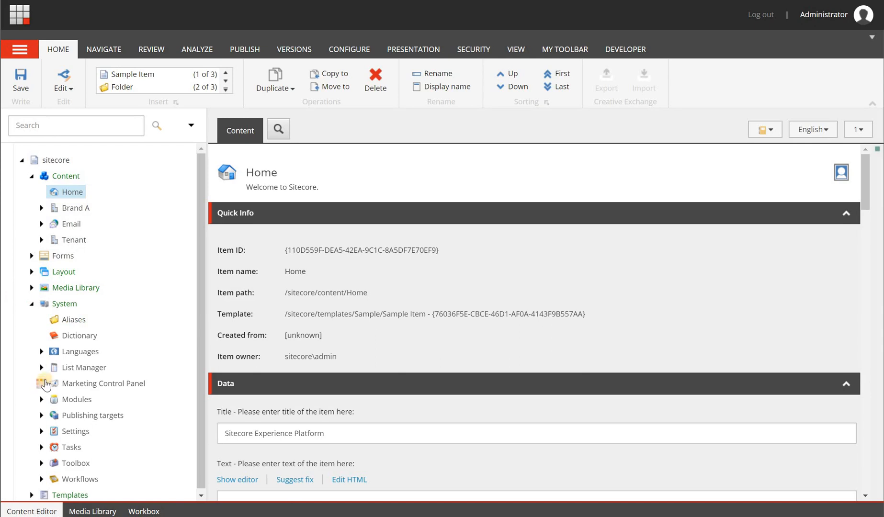
{"action": "left_click", "coordinate": [51, 277]}
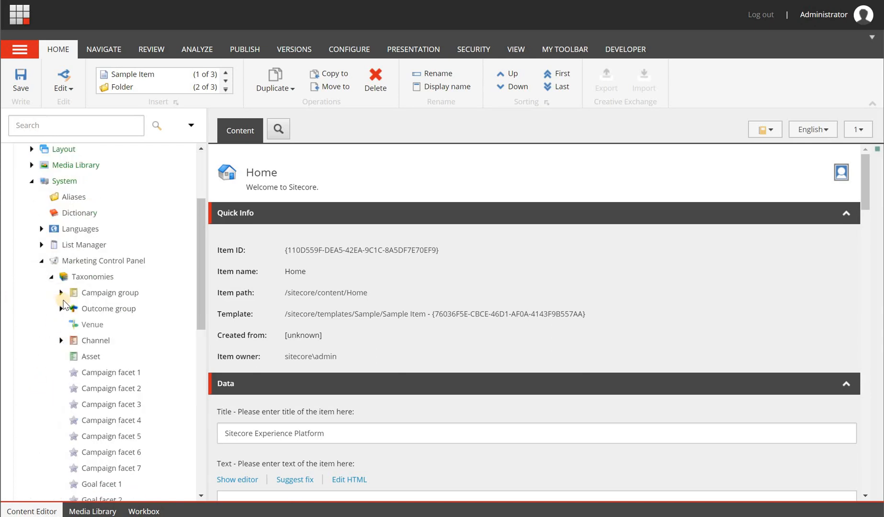
{"action": "left_click", "coordinate": [61, 293]}
Insert a new campaign group named 'My first automated campaign' under Campaign group
{"action": "right_click", "coordinate": [131, 293]}
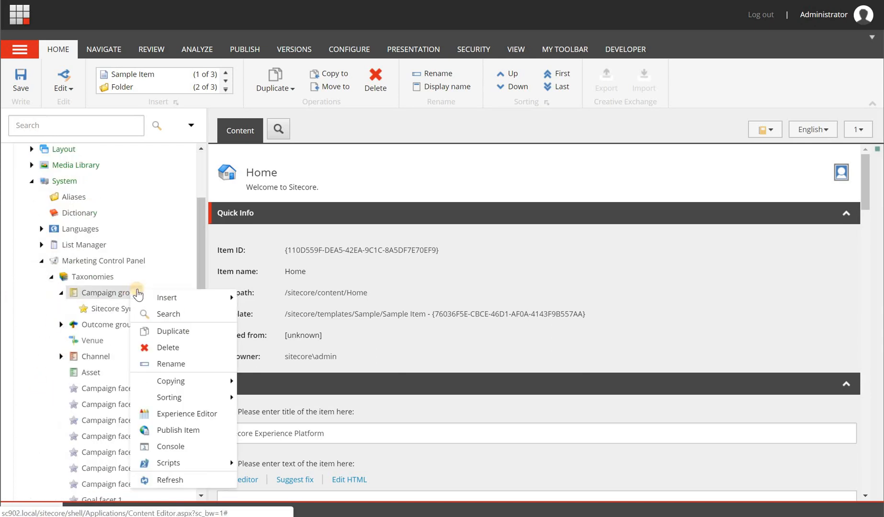
{"action": "mouse_move", "coordinate": [204, 297]}
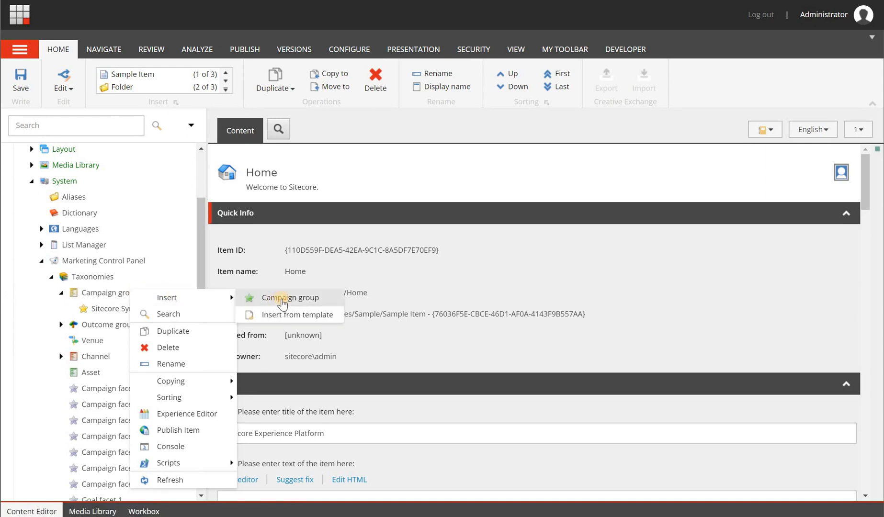
{"action": "left_click", "coordinate": [281, 298]}
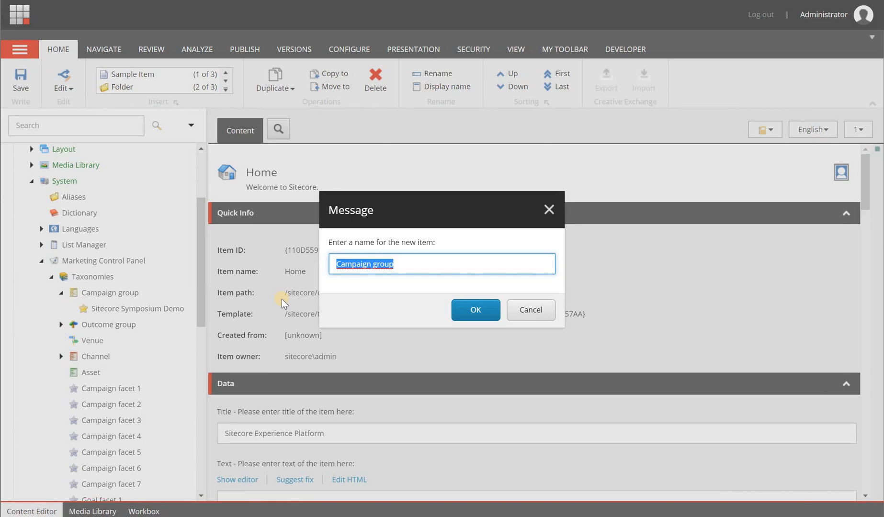
{"action": "type", "text": "My first camp"}
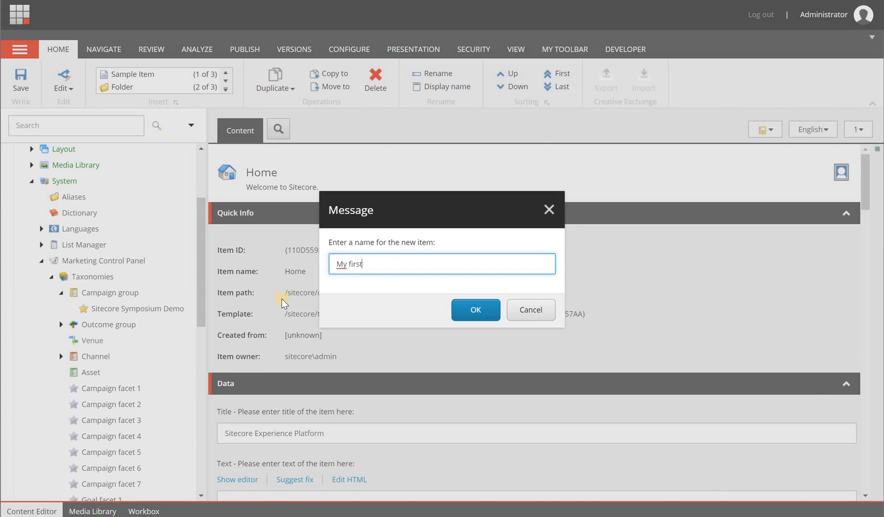
{"action": "type", "text": "aign"}
{"action": "type", "text": "automated"}
{"action": "left_click", "coordinate": [464, 308]}
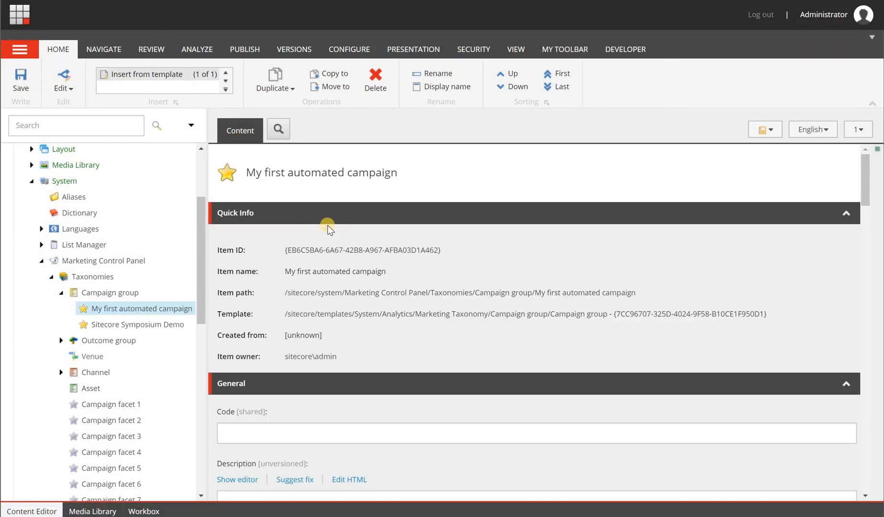
{"action": "scroll", "coordinate": [328, 225], "scroll_direction": "down", "scroll_amount": 3}
{"action": "scroll", "coordinate": [411, 236], "scroll_direction": "down", "scroll_amount": 10}
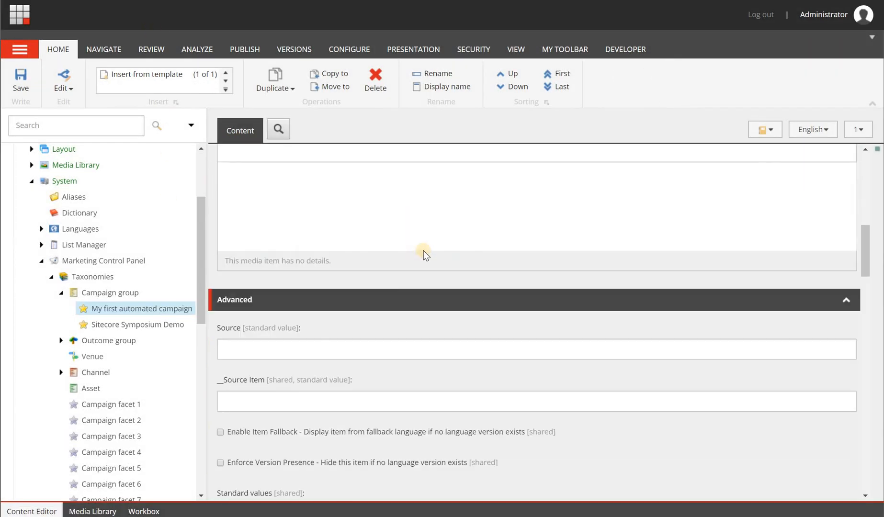
{"action": "scroll", "coordinate": [425, 254], "scroll_direction": "up", "scroll_amount": 6}
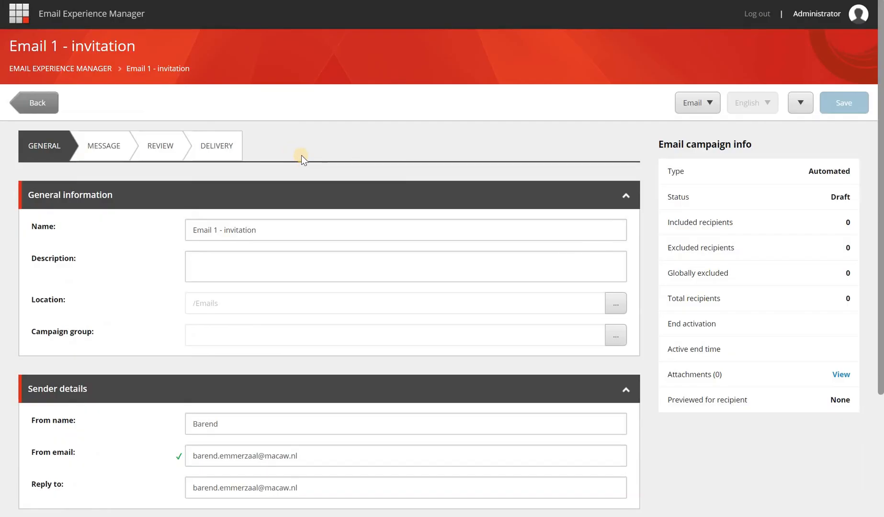
Check the campaign group tree and dismiss the picker without choosing a group
{"action": "left_click", "coordinate": [616, 335]}
{"action": "left_click", "coordinate": [258, 196]}
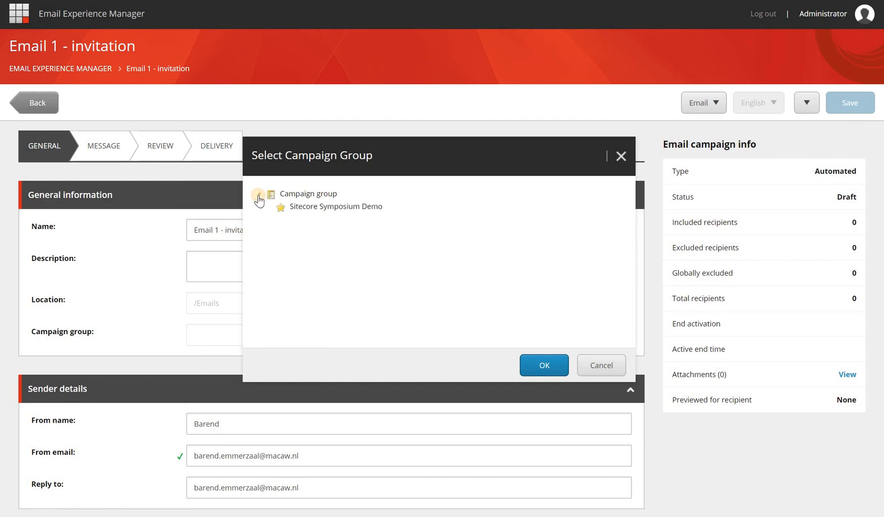
{"action": "left_click", "coordinate": [602, 368]}
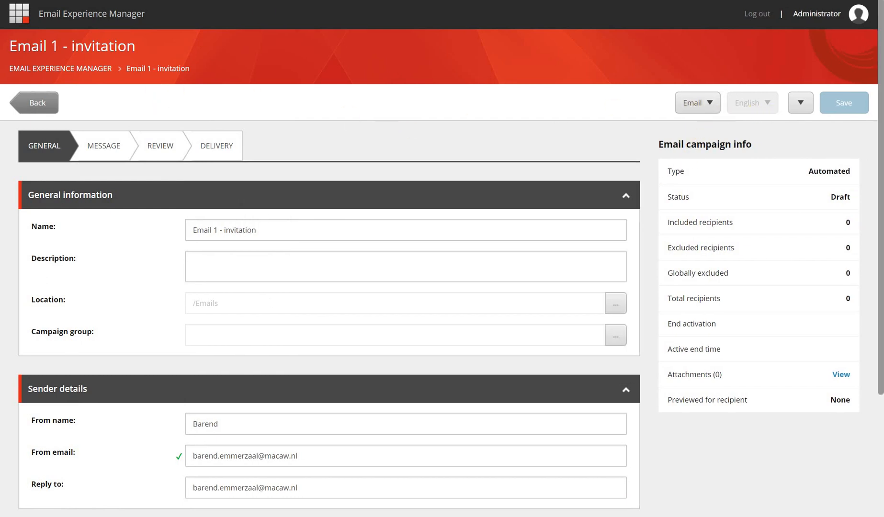
Reload the page and set the email's campaign group to My first automated campaign
{"action": "key", "text": "F5"}
{"action": "left_click", "coordinate": [616, 337]}
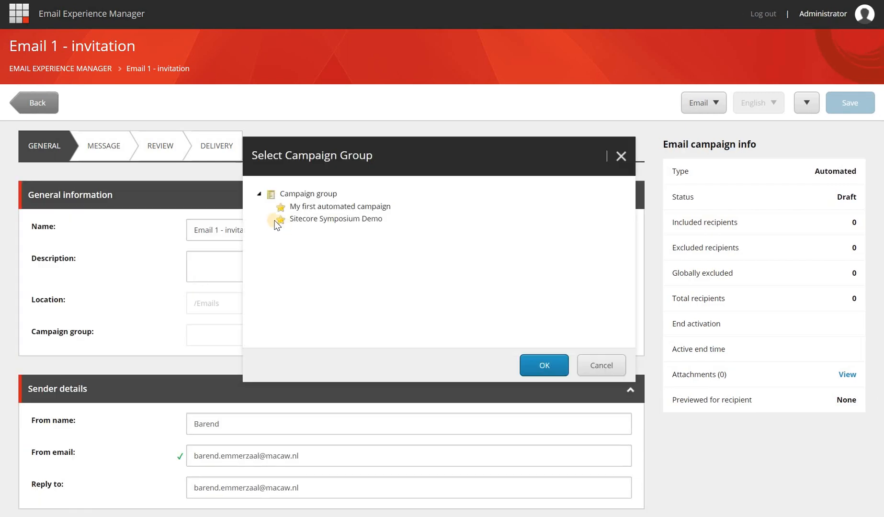
{"action": "left_click", "coordinate": [331, 207]}
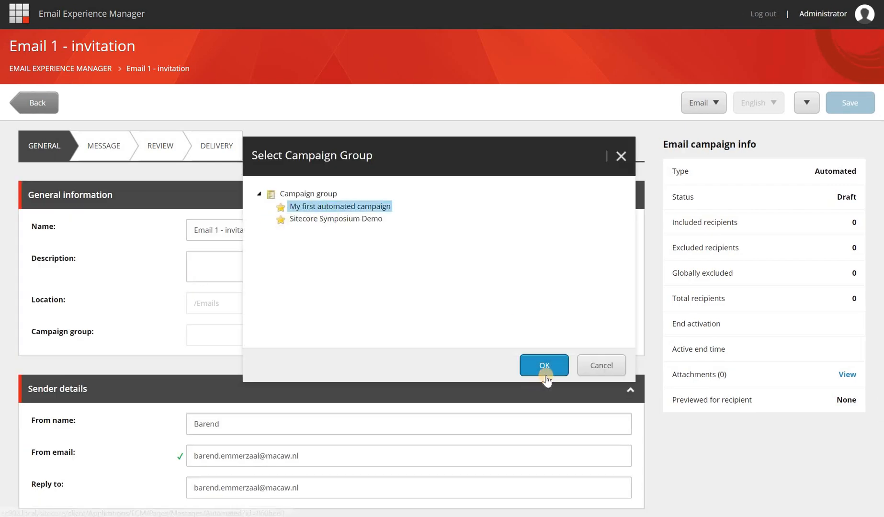
{"action": "left_click", "coordinate": [544, 367]}
{"action": "scroll", "coordinate": [424, 341], "scroll_direction": "down", "scroll_amount": 3}
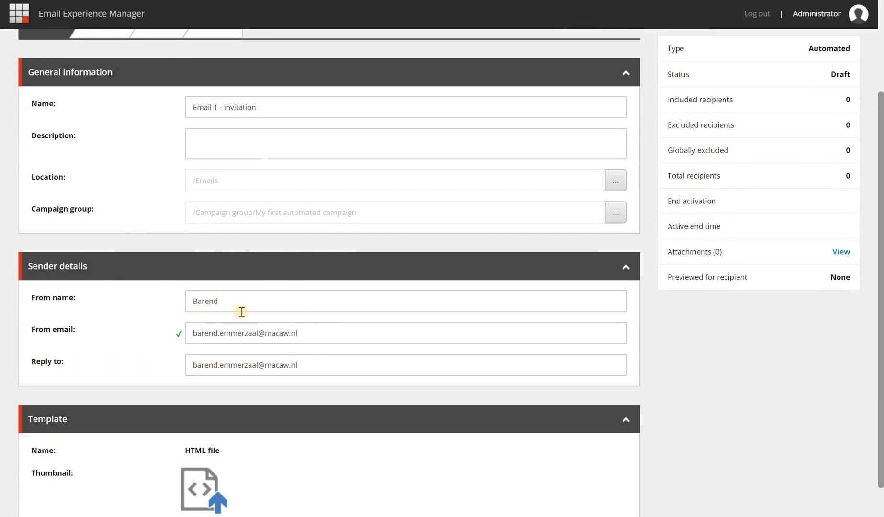
{"action": "scroll", "coordinate": [197, 306], "scroll_direction": "down", "scroll_amount": 1}
On the MESSAGE tab, enter the subject 'Dear $fullname$, register now for our event and get a discount'
{"action": "scroll", "coordinate": [196, 297], "scroll_direction": "up", "scroll_amount": 4}
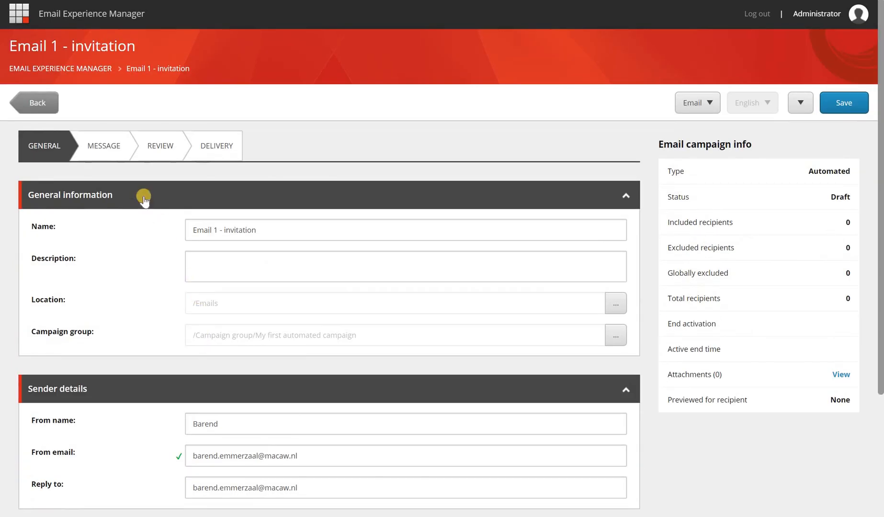
{"action": "left_click", "coordinate": [110, 147]}
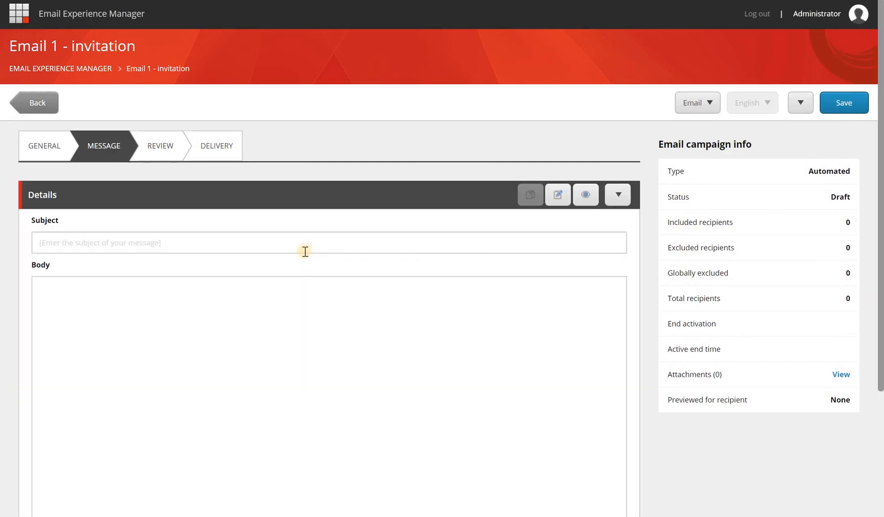
{"action": "scroll", "coordinate": [307, 287], "scroll_direction": "down", "scroll_amount": 2}
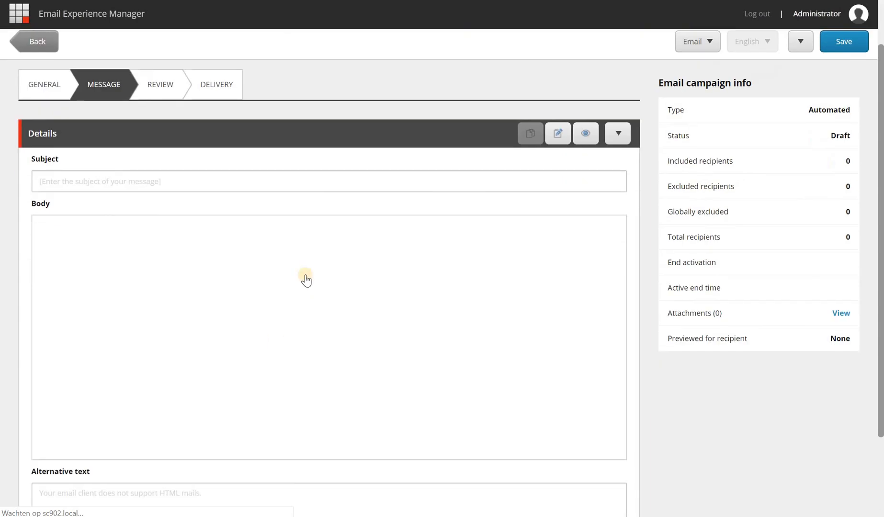
{"action": "left_click", "coordinate": [107, 181]}
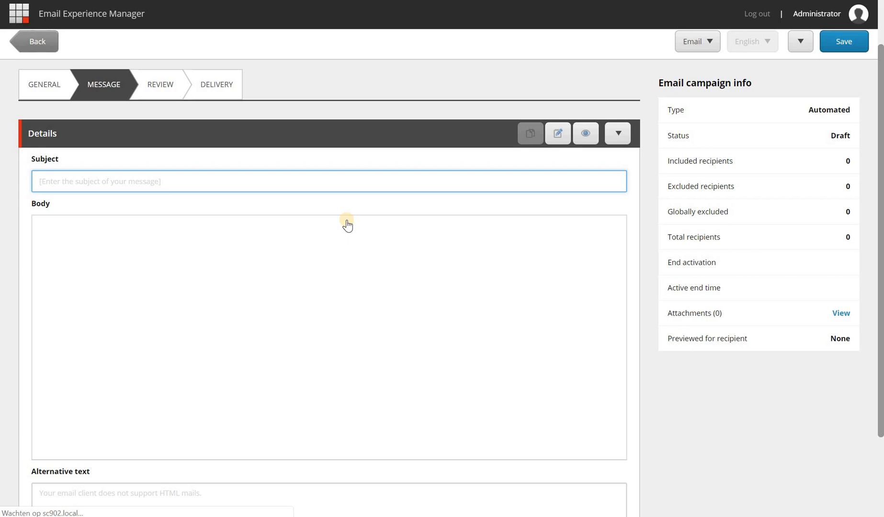
{"action": "type", "text": "Dear"}
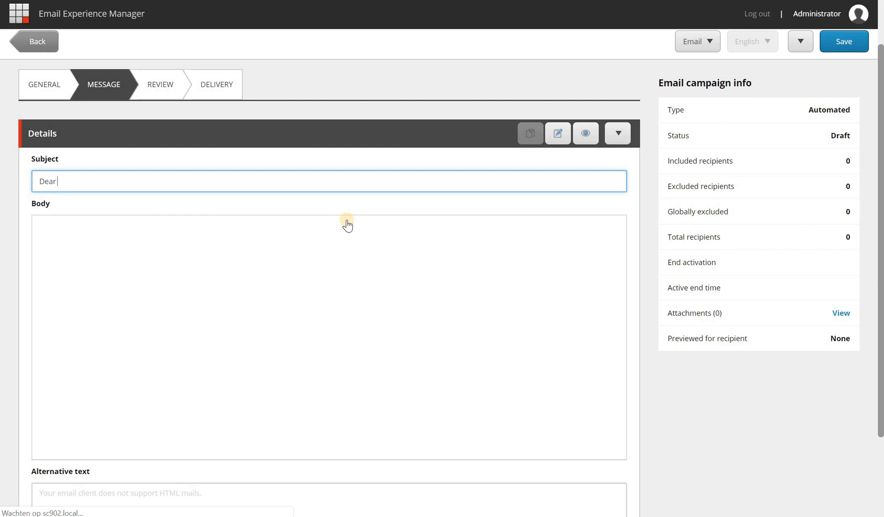
{"action": "type", "text": "$fullname$,"}
{"action": "type", "text": "register now for o"}
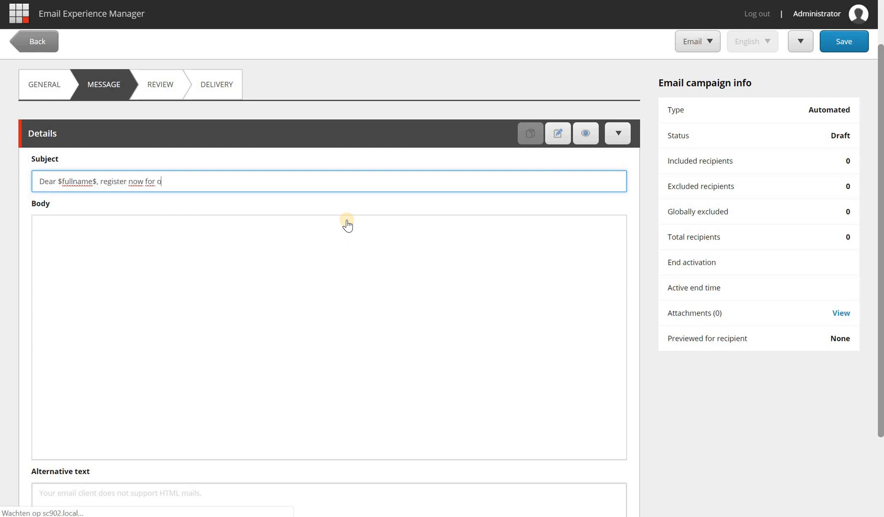
{"action": "type", "text": "ur event and get a discount"}
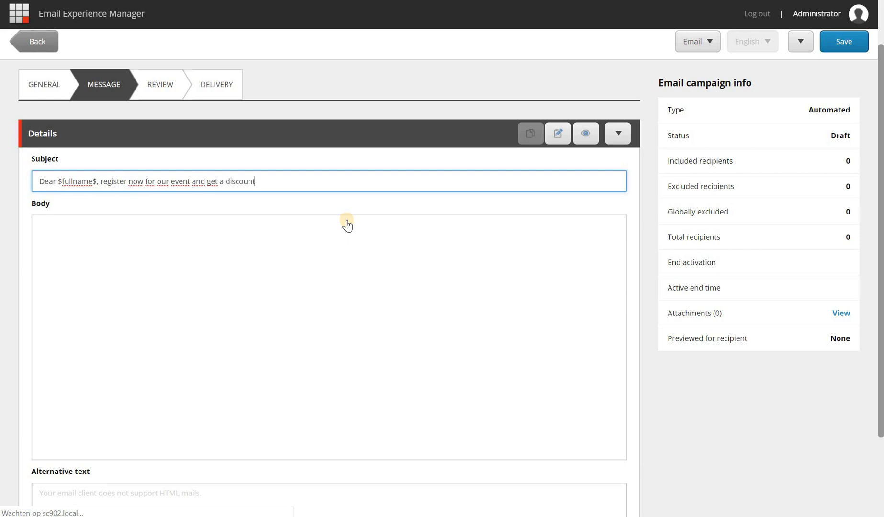
{"action": "scroll", "coordinate": [350, 191], "scroll_direction": "up", "scroll_amount": 2}
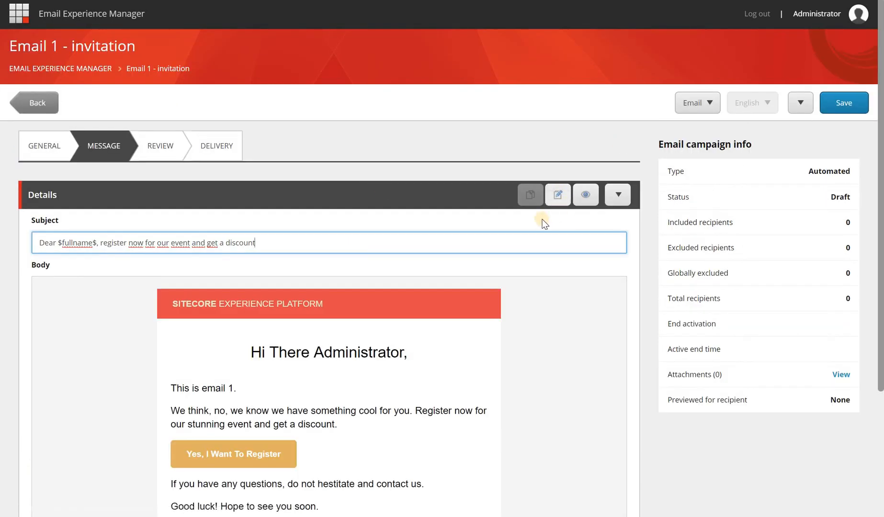
{"action": "scroll", "coordinate": [426, 223], "scroll_direction": "down", "scroll_amount": 1}
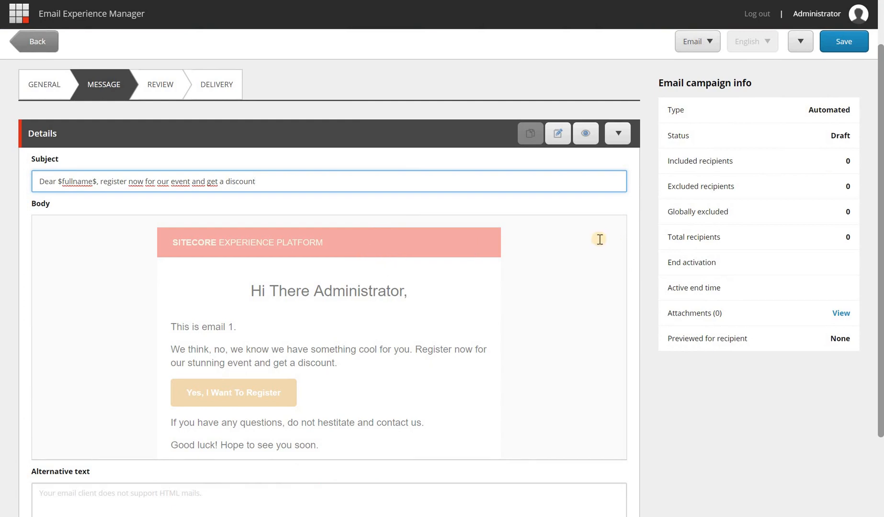
{"action": "scroll", "coordinate": [600, 239], "scroll_direction": "up", "scroll_amount": 1}
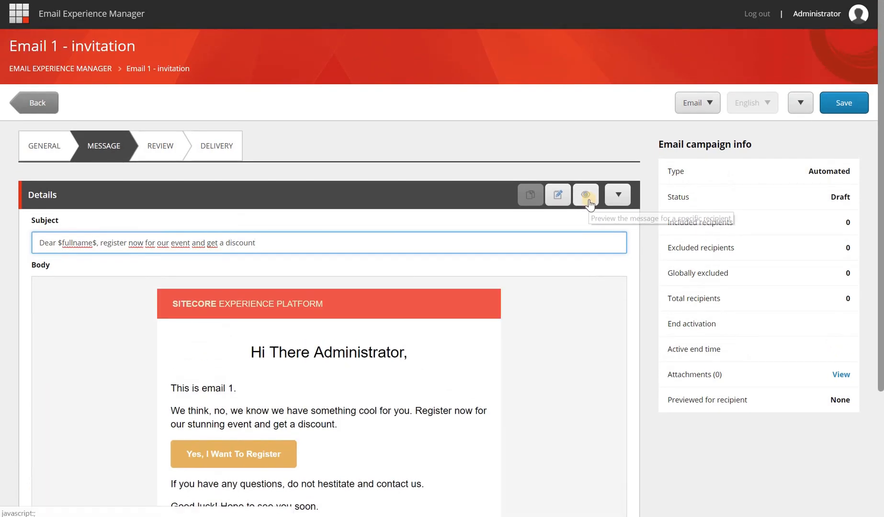
Preview the message and cancel the empty recipient dialog to see 'Dear Fullname' in the subject
{"action": "left_click", "coordinate": [588, 200]}
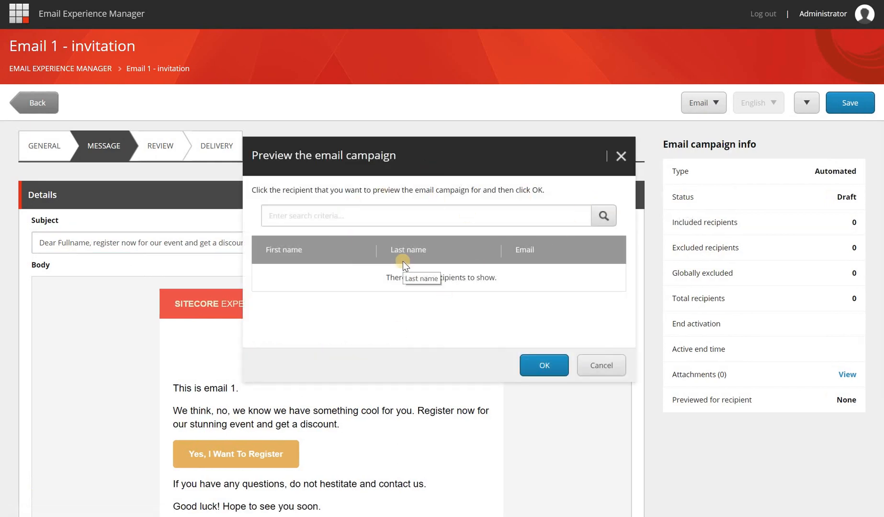
{"action": "left_click", "coordinate": [595, 365]}
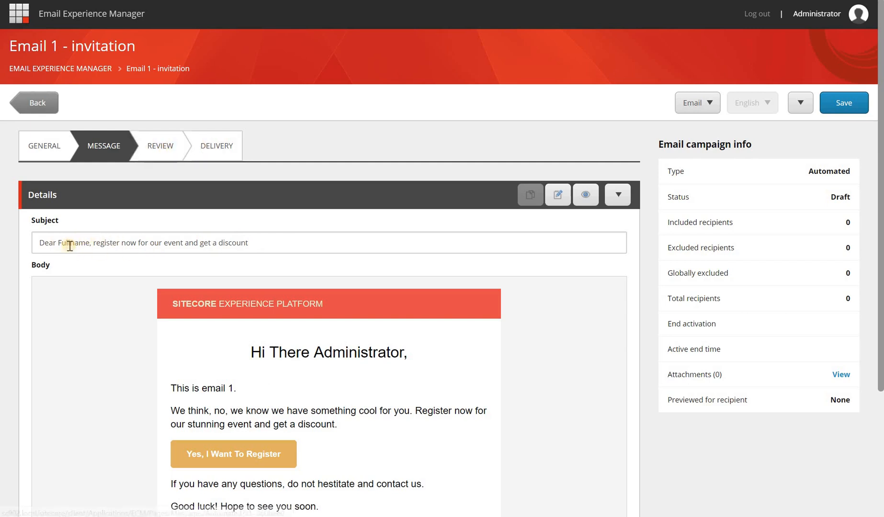
From the Review step, send a quick test of Email 1 - invitation to the test address, then open a new browser tab
{"action": "left_click", "coordinate": [157, 150]}
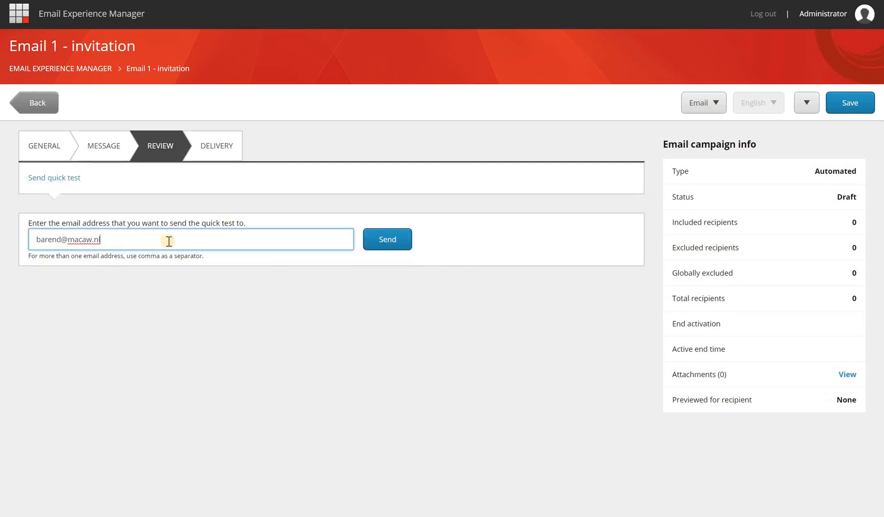
{"action": "left_click", "coordinate": [391, 237]}
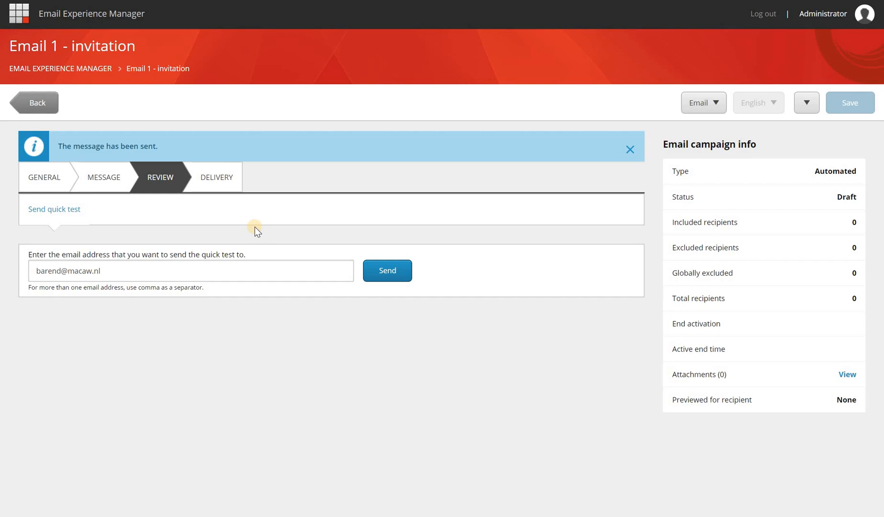
{"action": "key", "text": "ctrl+t"}
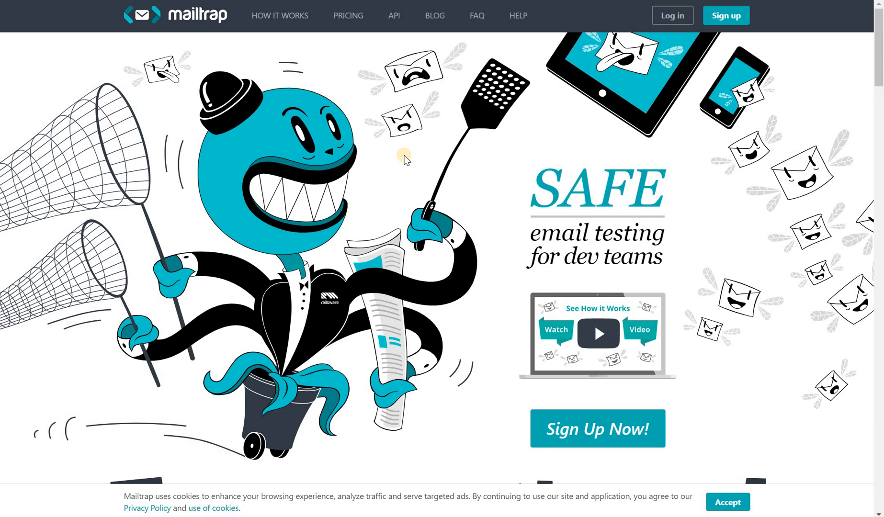
Sign in to Mailtrap, open the administrator's invitation in the Demo inbox, and follow its 'Yes, I Want To Register' link
{"action": "left_click", "coordinate": [672, 15]}
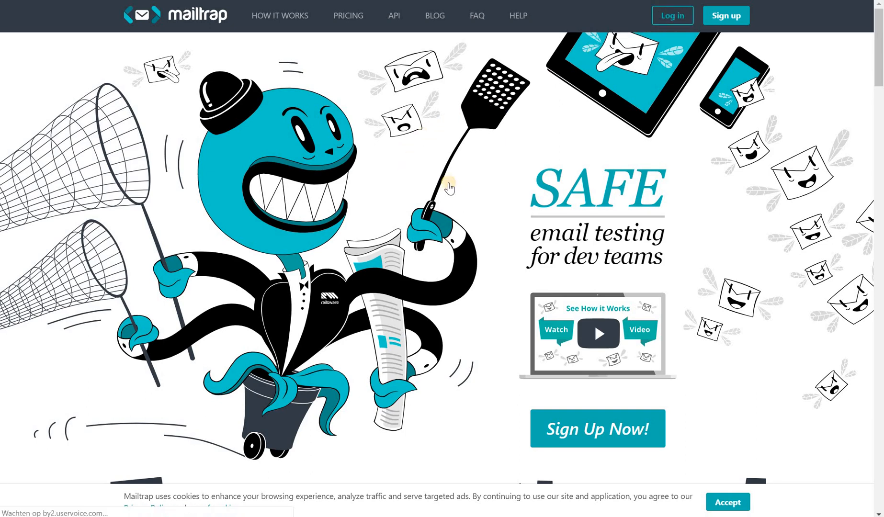
{"action": "left_click", "coordinate": [301, 271]}
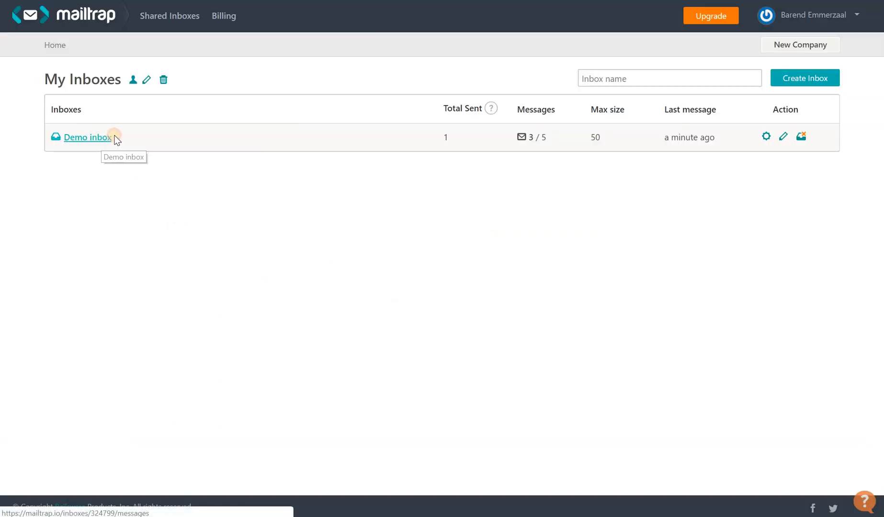
{"action": "left_click", "coordinate": [106, 139]}
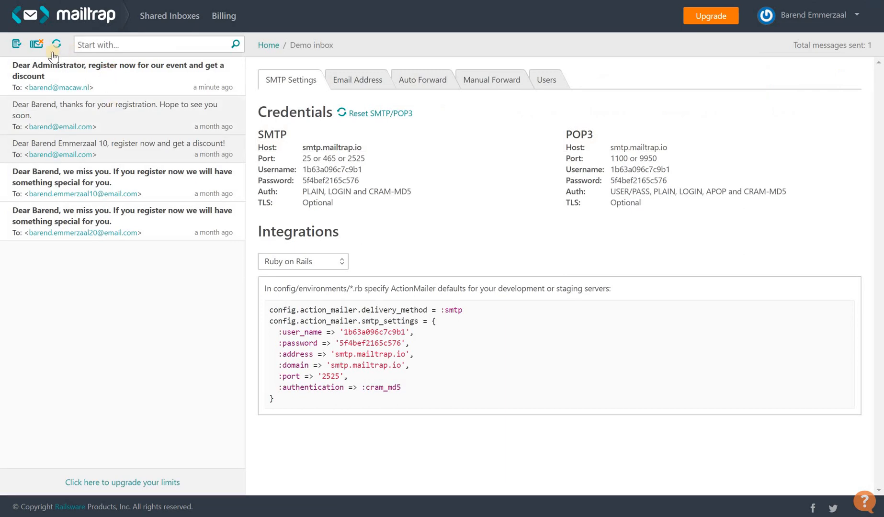
{"action": "left_click", "coordinate": [67, 83]}
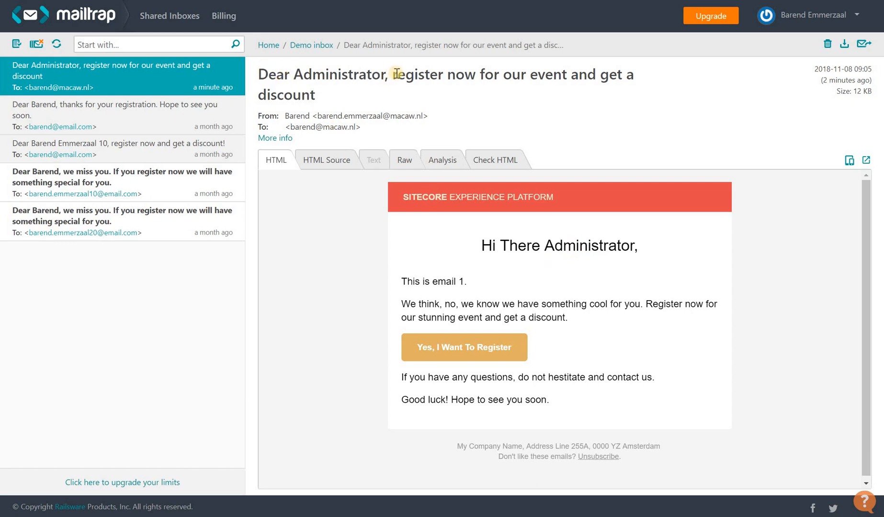
{"action": "left_click", "coordinate": [486, 346]}
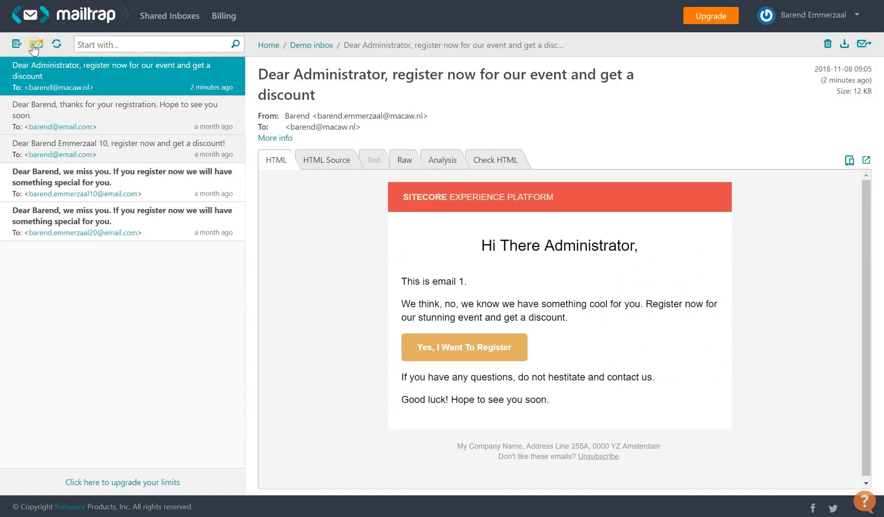
Delete all messages from the Mailtrap Demo inbox, confirming with OK
{"action": "left_click", "coordinate": [36, 44]}
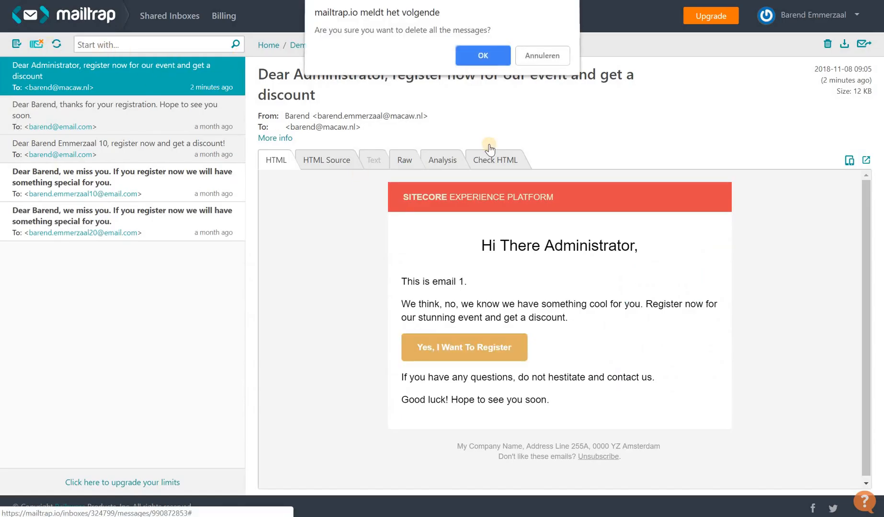
{"action": "left_click", "coordinate": [481, 58]}
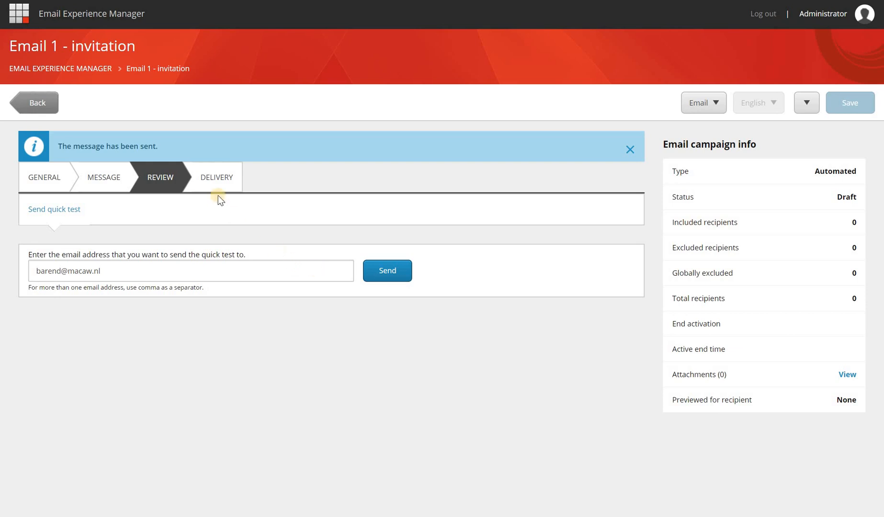
In Delivery, activate Email 1 - invitation now and confirm the activation
{"action": "left_click", "coordinate": [221, 180]}
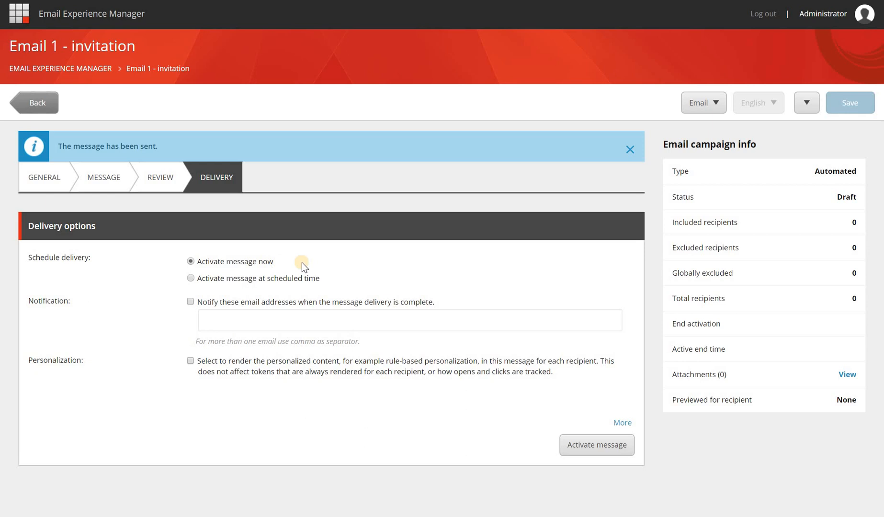
{"action": "left_click", "coordinate": [587, 450]}
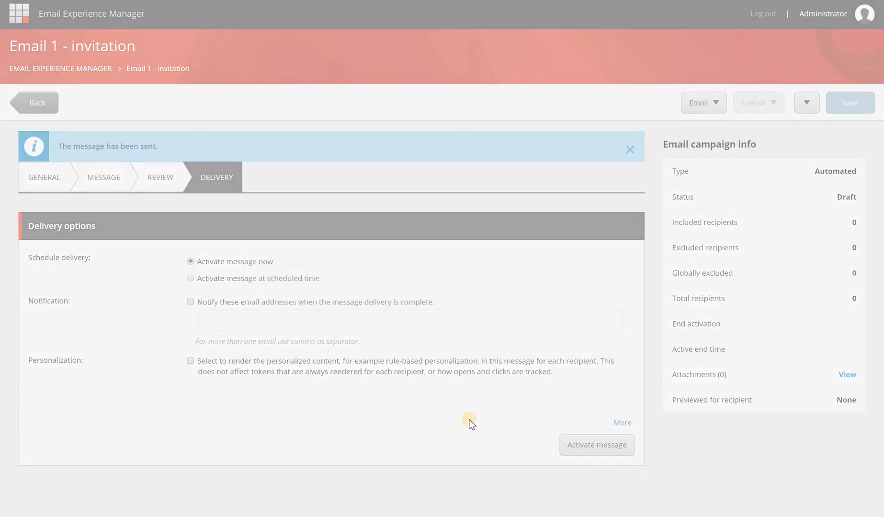
{"action": "left_click", "coordinate": [545, 308]}
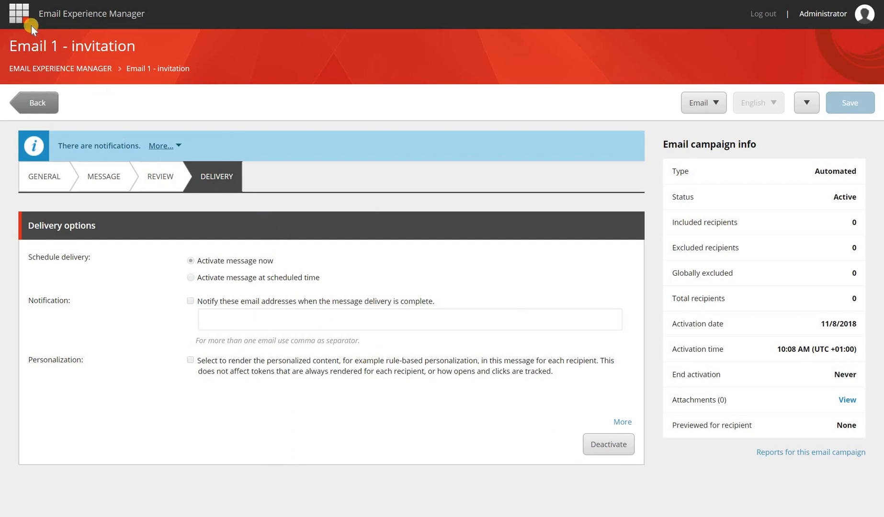
Review the Automated email campaigns list in Email Experience Manager, then return to the launchpad
{"action": "left_click", "coordinate": [83, 69]}
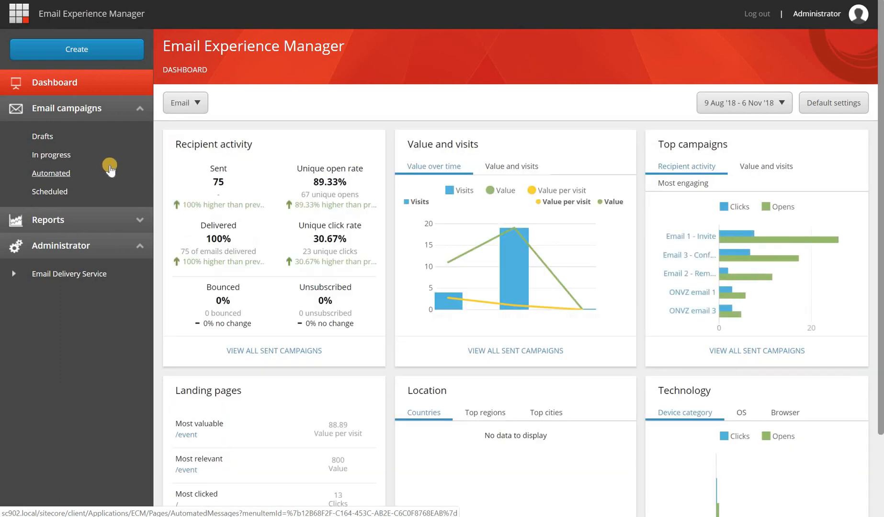
{"action": "left_click", "coordinate": [68, 170]}
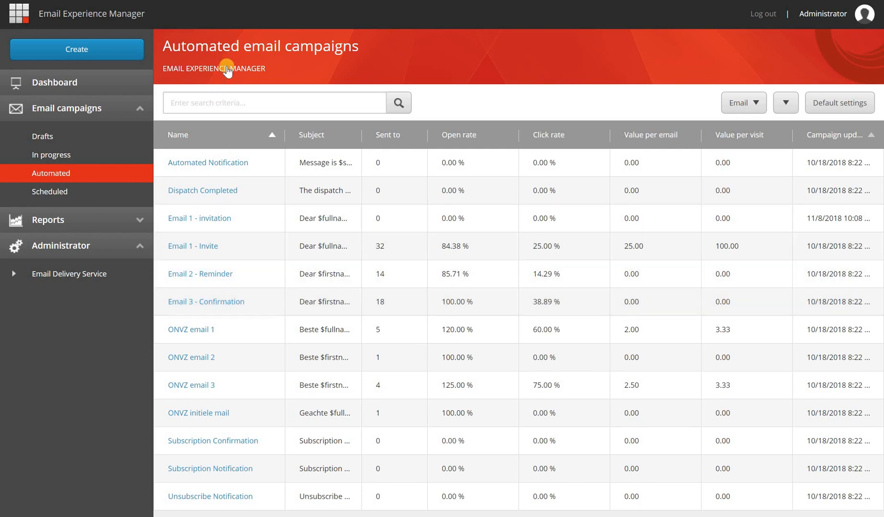
{"action": "left_click", "coordinate": [135, 48]}
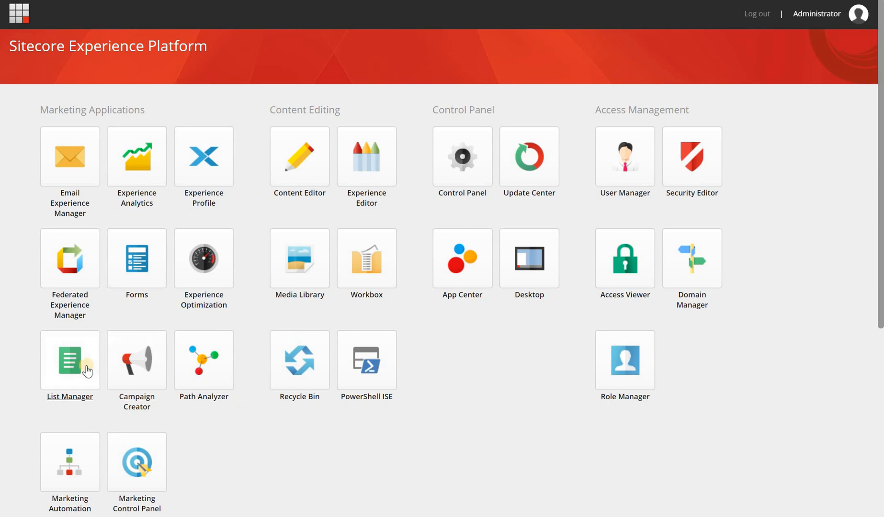
Open List Manager from the launchpad and show its Create options for a new list
{"action": "left_click", "coordinate": [87, 370]}
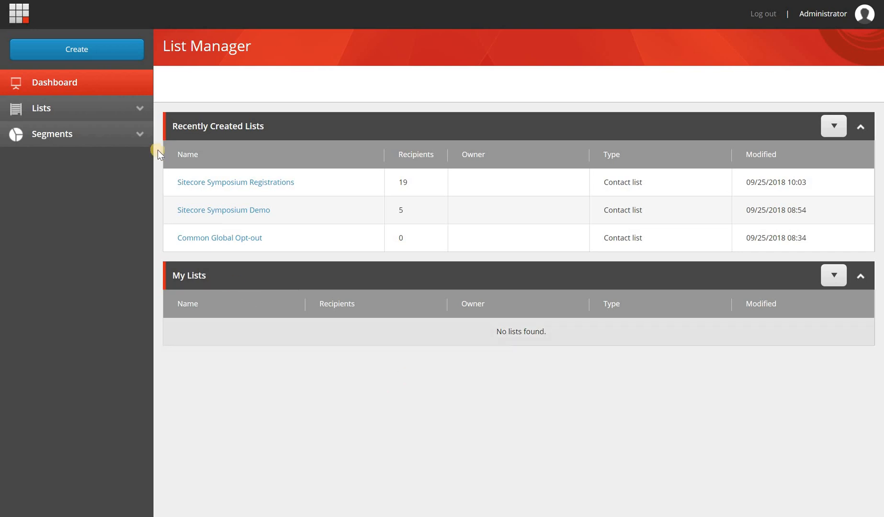
{"action": "left_click", "coordinate": [126, 58]}
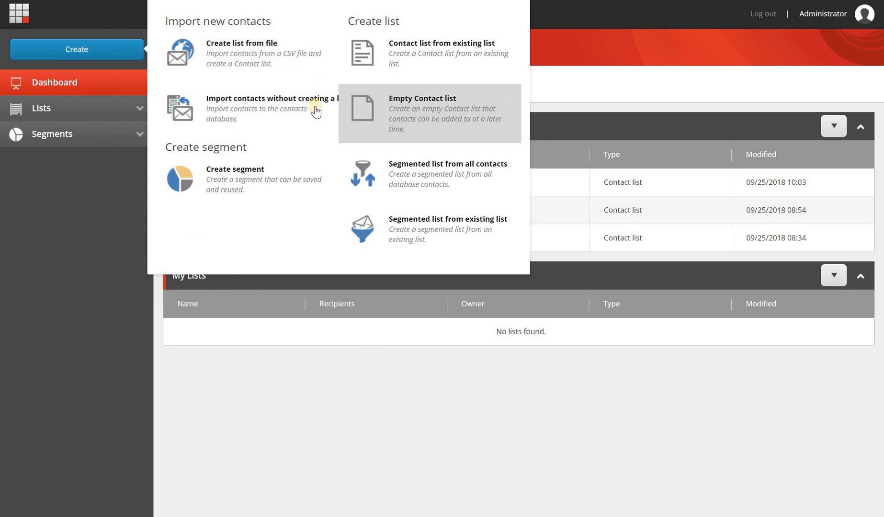
Create an empty contact list named 'My first automated receipient list' and save it
{"action": "left_click", "coordinate": [474, 121]}
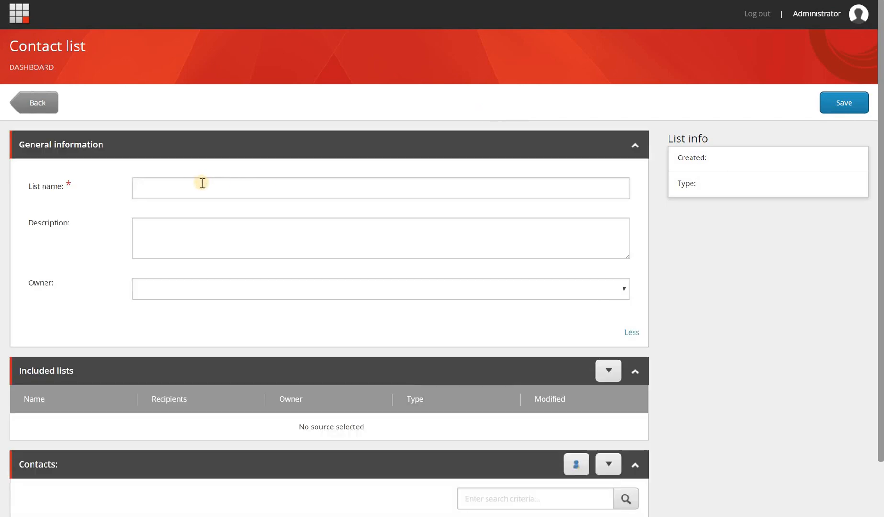
{"action": "left_click", "coordinate": [203, 184]}
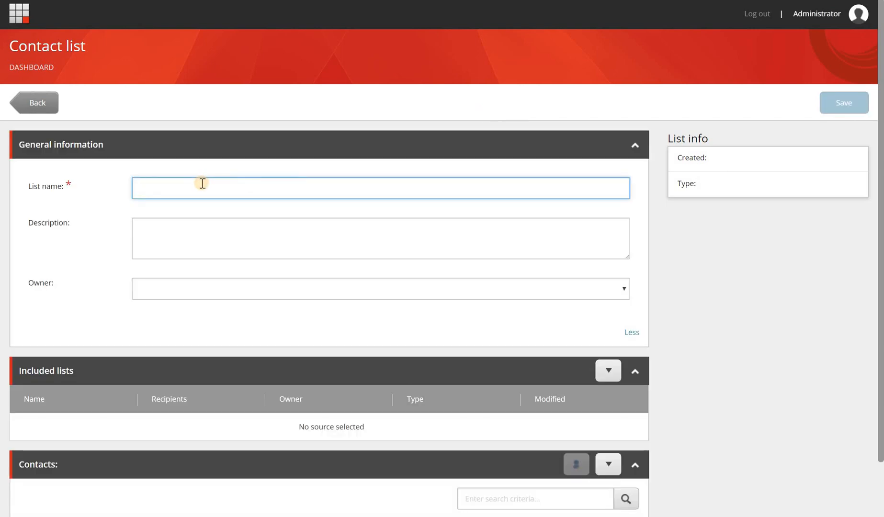
{"action": "type", "text": "My f"}
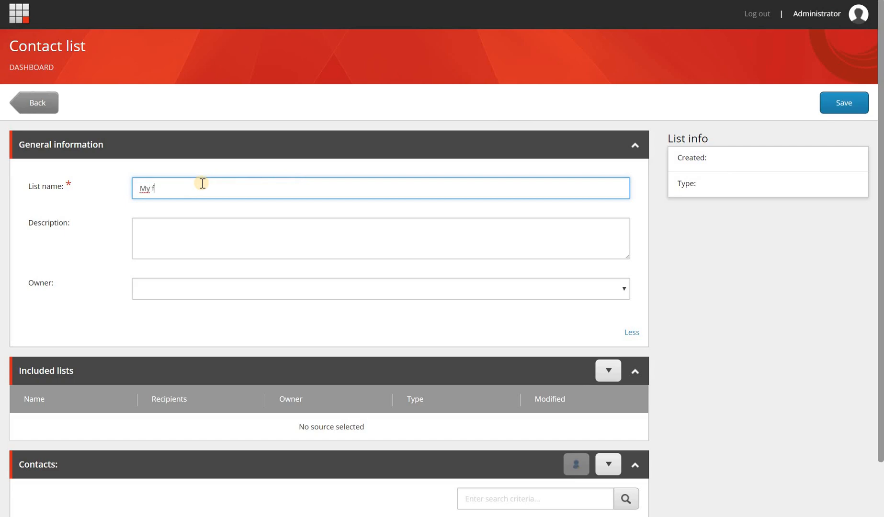
{"action": "type", "text": "irsat a"}
{"action": "type", "text": "utomated"}
{"action": "key", "text": "ctrl+shift+Left"}
{"action": "key", "text": "ctrl+shift+Left"}
{"action": "type", "text": "first autom"}
{"action": "type", "text": "d receipient list"}
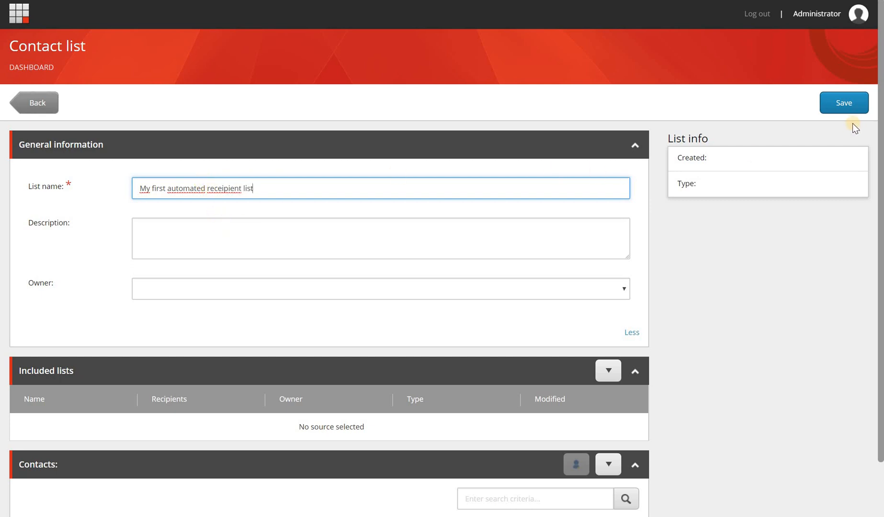
{"action": "left_click", "coordinate": [845, 103]}
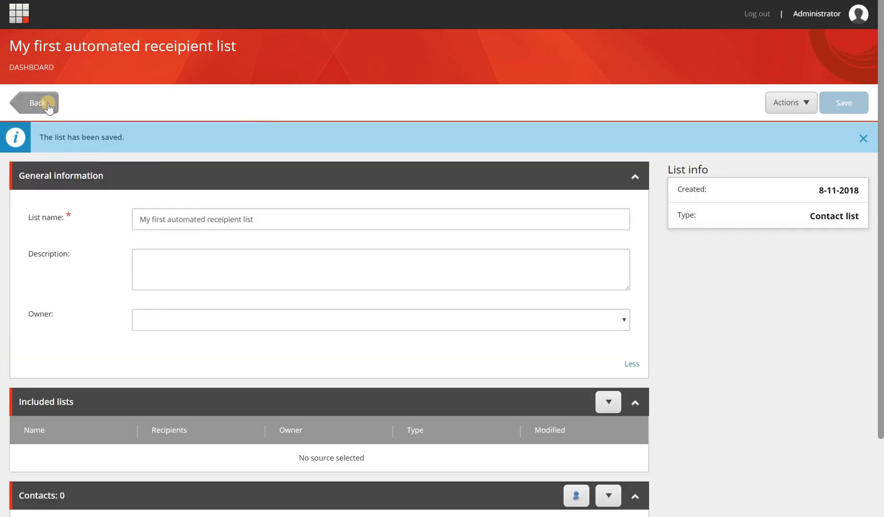
Go back to the List Manager dashboard, select and copy the new list's name, and show the Create options
{"action": "left_click", "coordinate": [48, 103]}
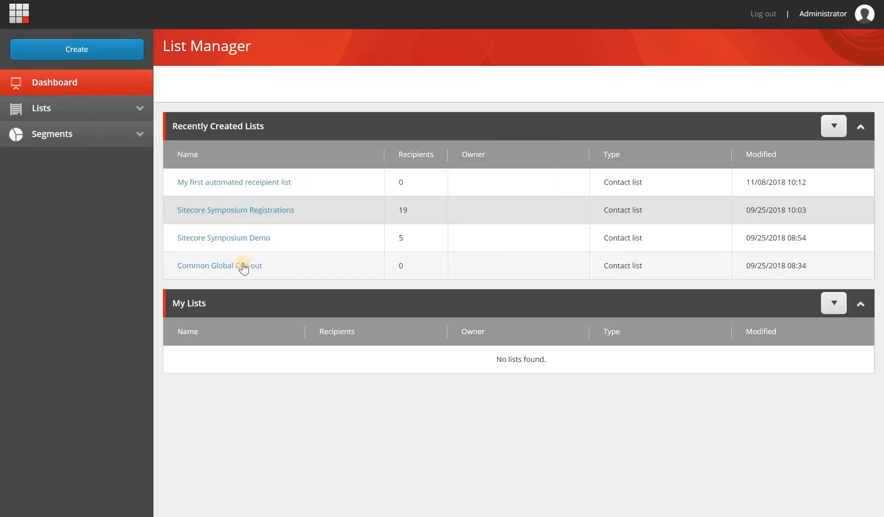
{"action": "left_click_drag", "start_coordinate": [303, 182], "coordinate": [173, 177]}
{"action": "key", "text": "ctrl+c"}
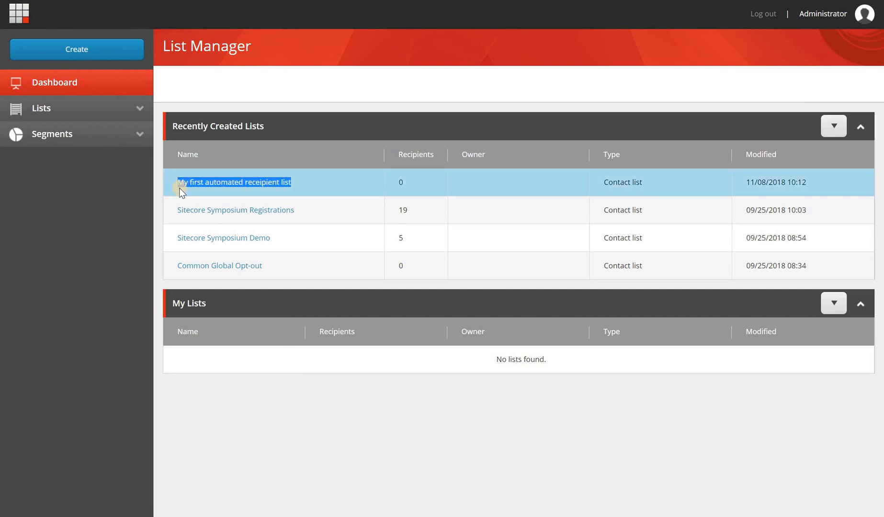
{"action": "left_click", "coordinate": [101, 56]}
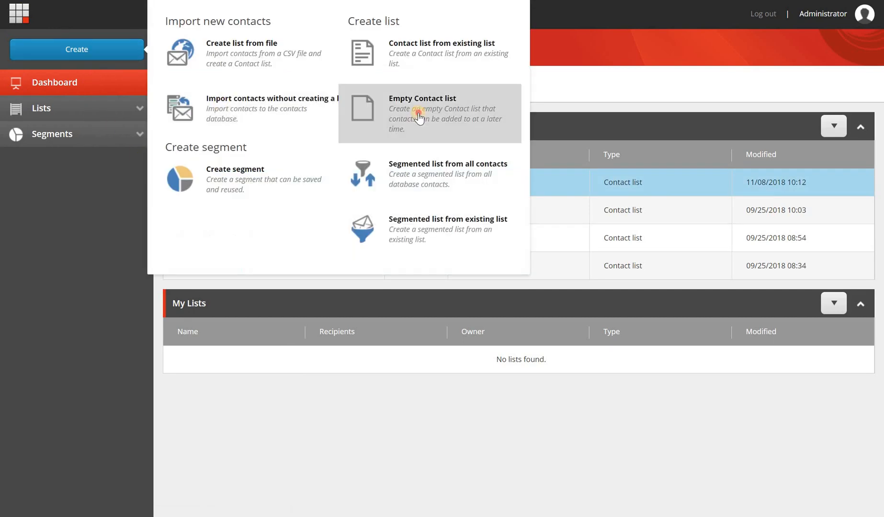
Create an empty contact list named 'My first automated registration list' from the pasted name and save it
{"action": "left_click", "coordinate": [448, 128]}
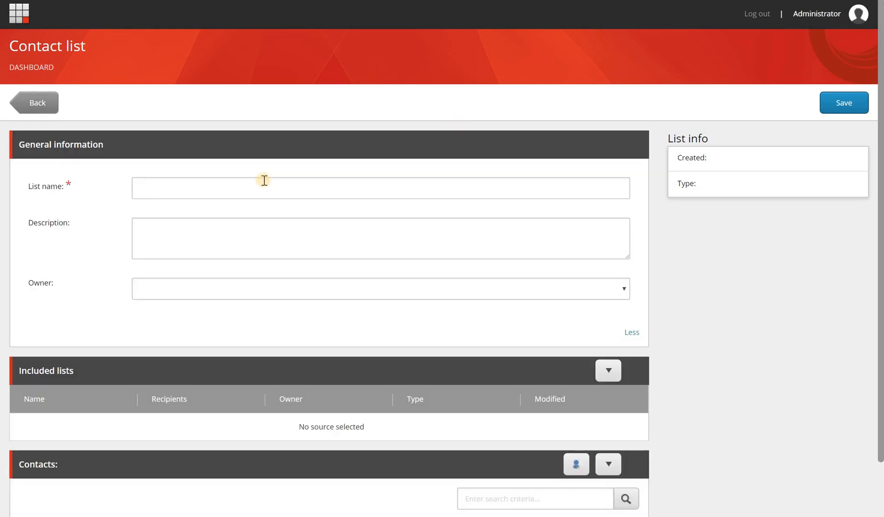
{"action": "left_click", "coordinate": [257, 189]}
{"action": "key", "text": "ctrl+v"}
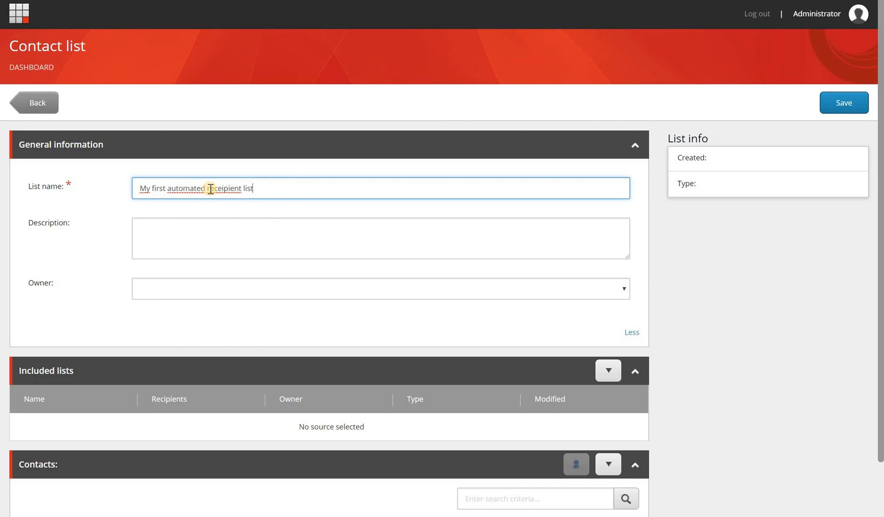
{"action": "left_click_drag", "start_coordinate": [205, 188], "coordinate": [784, 187]}
{"action": "type", "text": "regiust"}
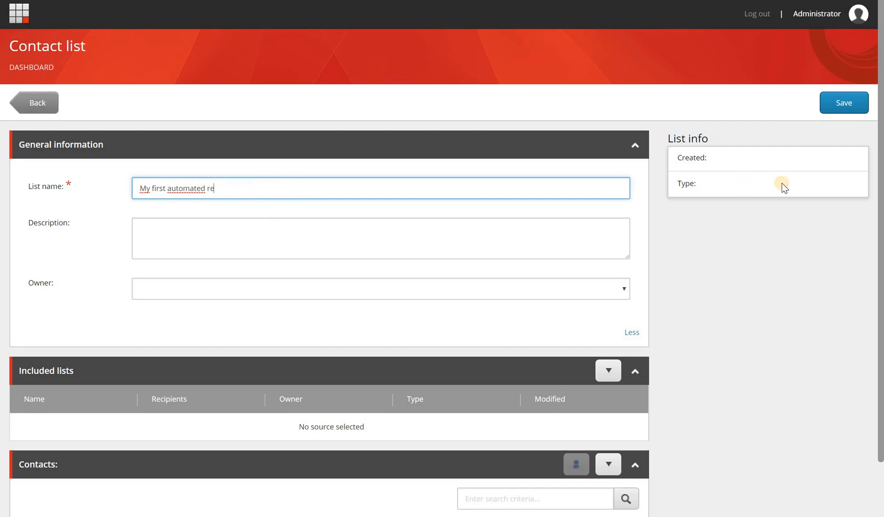
{"action": "key", "text": "BackSpace"}
{"action": "key", "text": "BackSpace"}
{"action": "key", "text": "BackSpace"}
{"action": "key", "text": "BackSpace"}
{"action": "type", "text": "istration list"}
{"action": "left_click", "coordinate": [844, 102]}
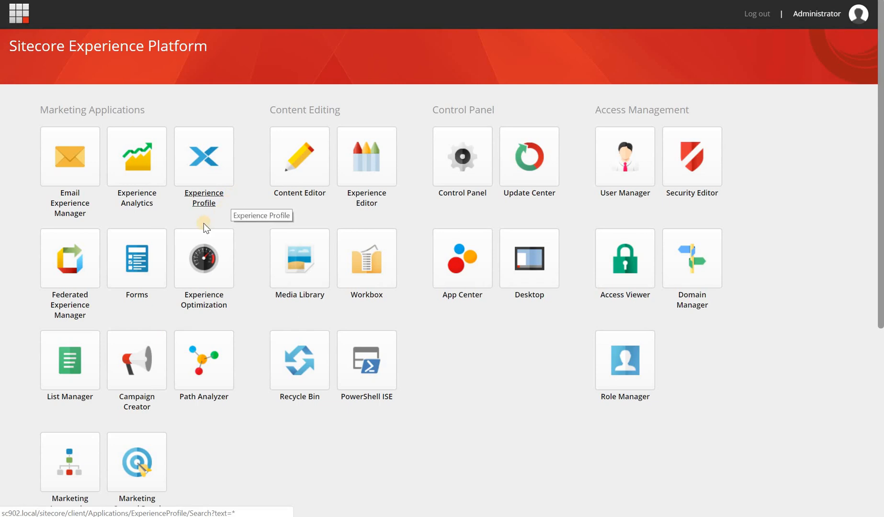
{"action": "scroll", "coordinate": [162, 241], "scroll_direction": "down", "scroll_amount": 1}
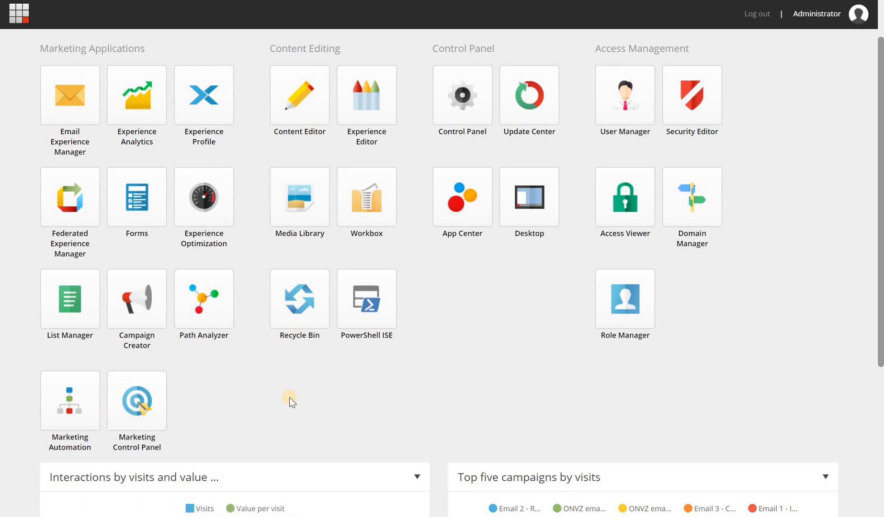
Open Marketing Automation from the launchpad and create a new campaign from its dashboard
{"action": "left_click", "coordinate": [71, 398]}
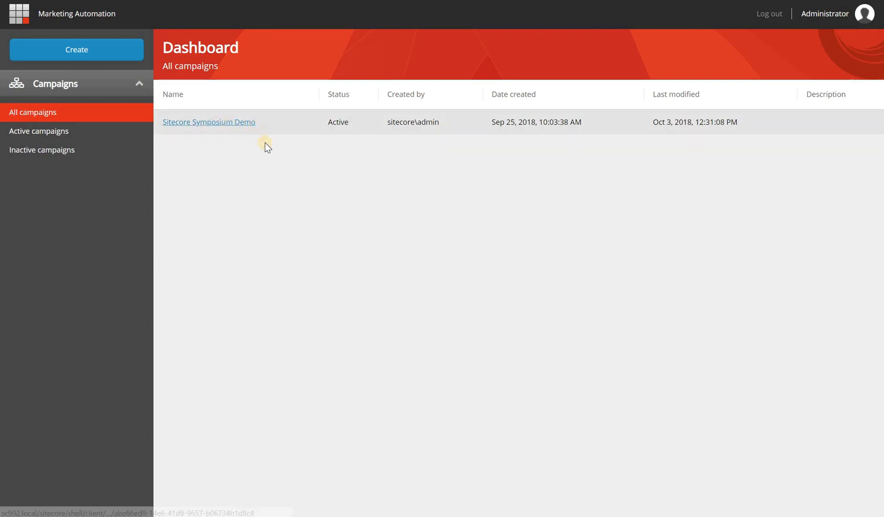
{"action": "left_click", "coordinate": [123, 50]}
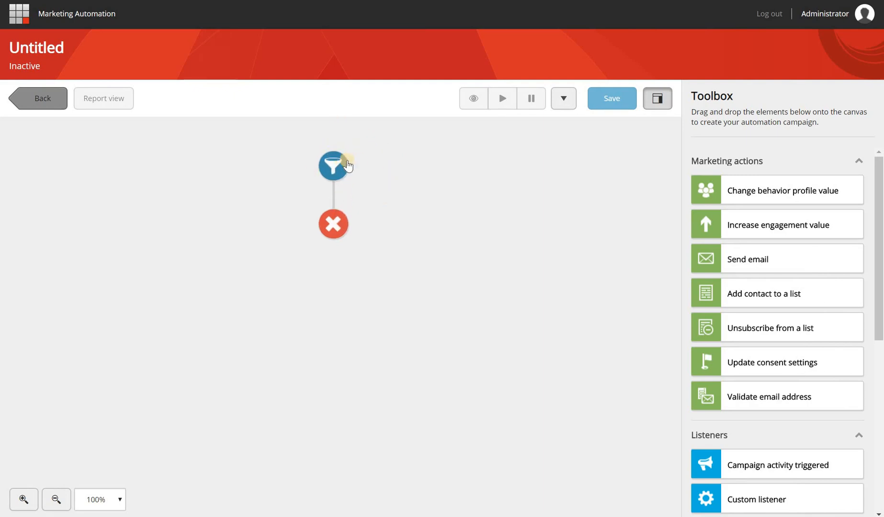
Close the start node panel and re-centre the start-to-end flow on the canvas
{"action": "left_click", "coordinate": [343, 166]}
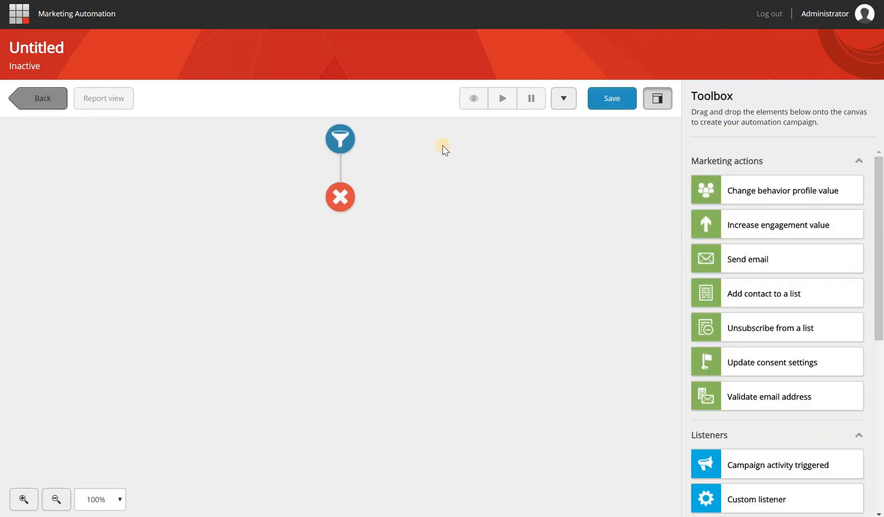
{"action": "left_click_drag", "start_coordinate": [442, 165], "coordinate": [459, 191]}
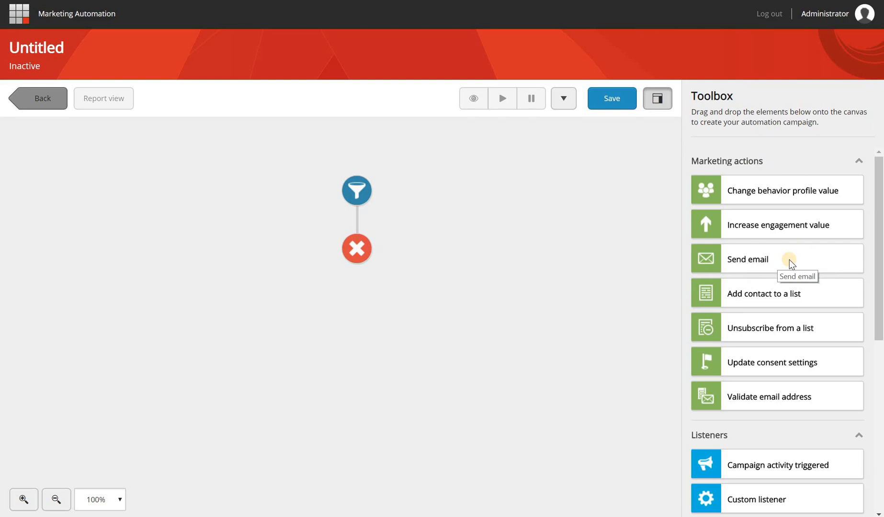
Insert a Send email step between start and end that sends 'Email 1 - invitation'
{"action": "left_click_drag", "start_coordinate": [789, 259], "coordinate": [359, 223]}
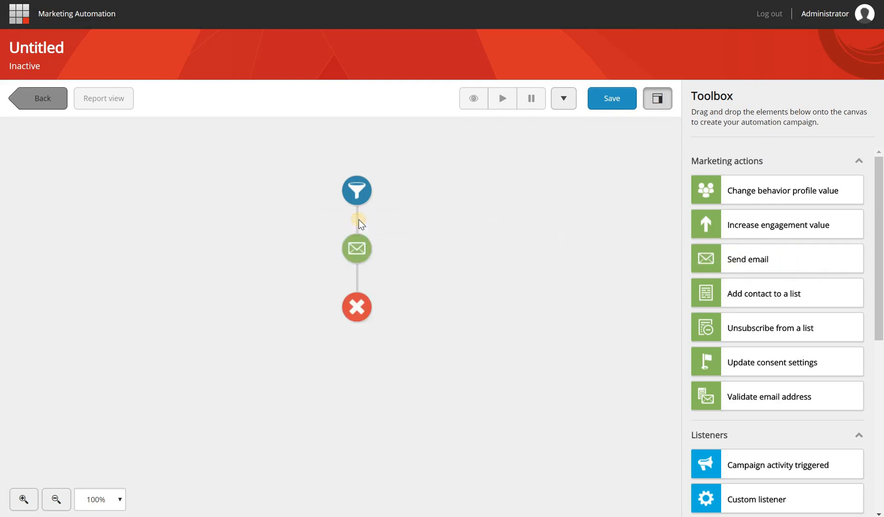
{"action": "left_click", "coordinate": [366, 256]}
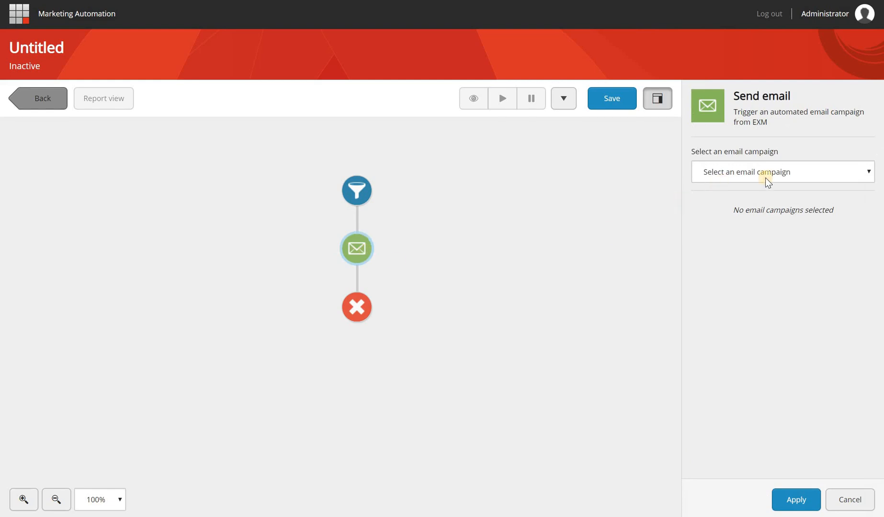
{"action": "left_click", "coordinate": [811, 172]}
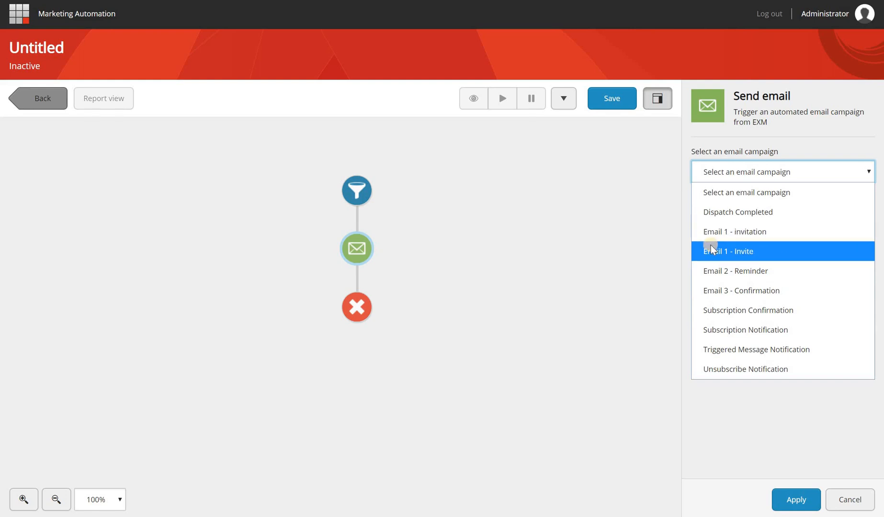
{"action": "left_click", "coordinate": [765, 234]}
{"action": "left_click", "coordinate": [787, 501]}
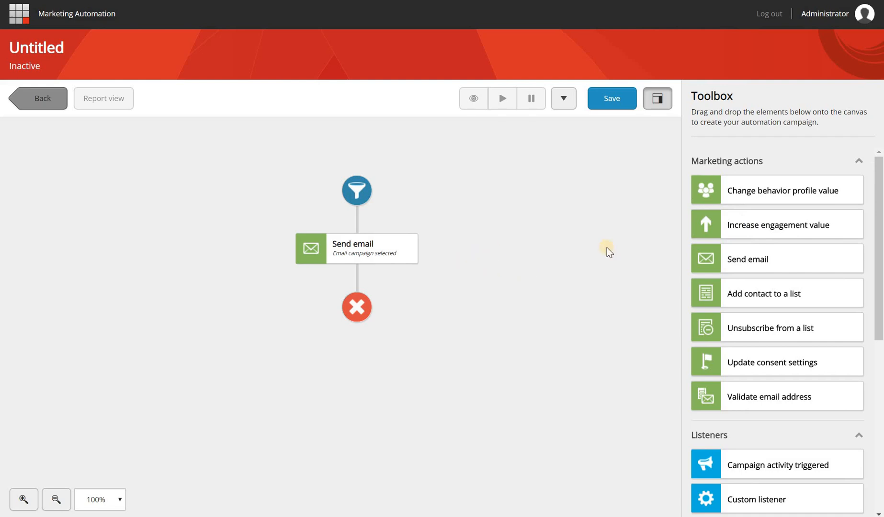
Drop a Custom listener from the Listeners section onto the connector below Send email
{"action": "scroll", "coordinate": [742, 237], "scroll_direction": "down", "scroll_amount": 1}
{"action": "scroll", "coordinate": [739, 235], "scroll_direction": "down", "scroll_amount": 2}
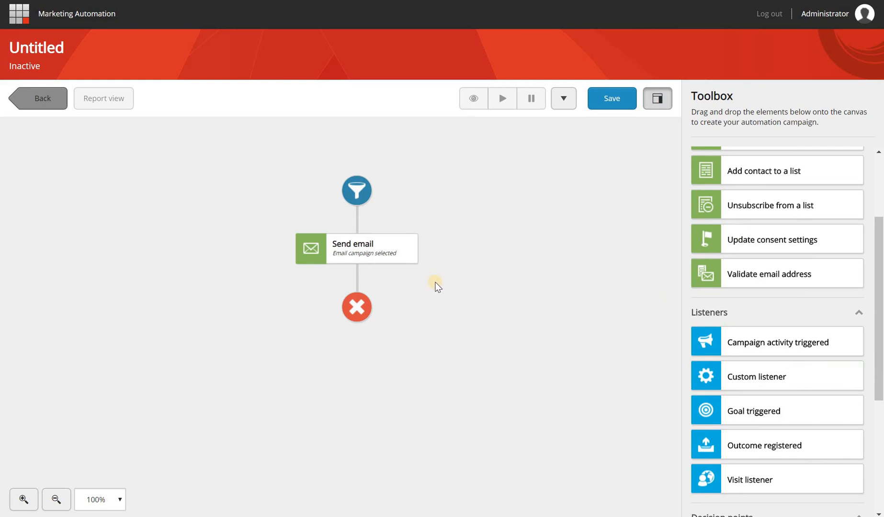
{"action": "scroll", "coordinate": [441, 287], "scroll_direction": "down", "scroll_amount": 1}
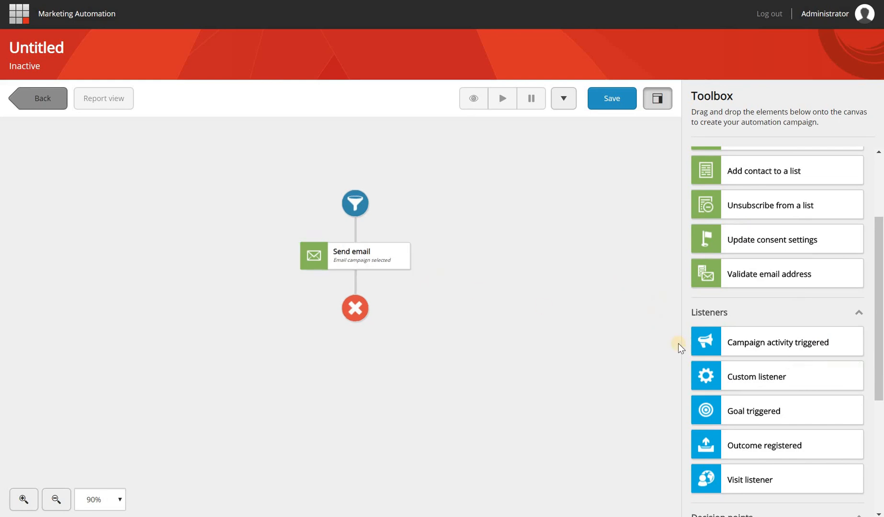
{"action": "scroll", "coordinate": [510, 328], "scroll_direction": "up", "scroll_amount": 1}
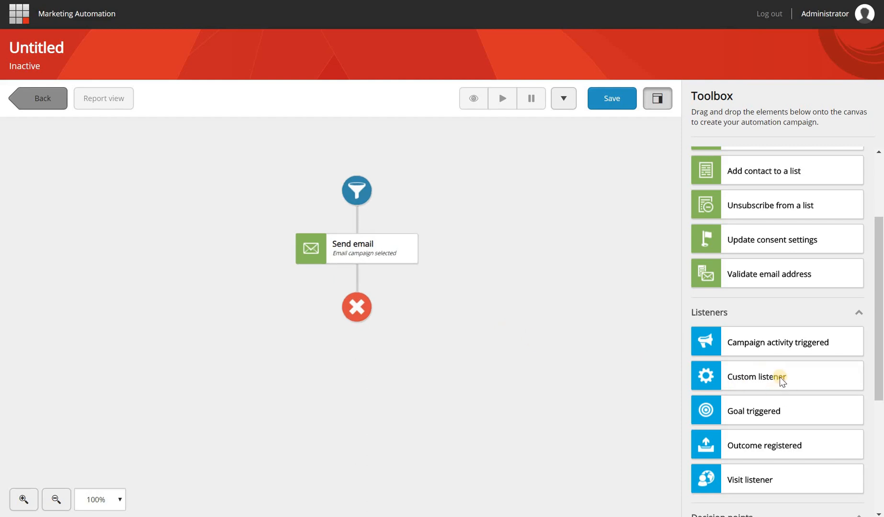
{"action": "left_click_drag", "start_coordinate": [780, 377], "coordinate": [621, 353]}
{"action": "left_click_drag", "start_coordinate": [517, 317], "coordinate": [358, 277]}
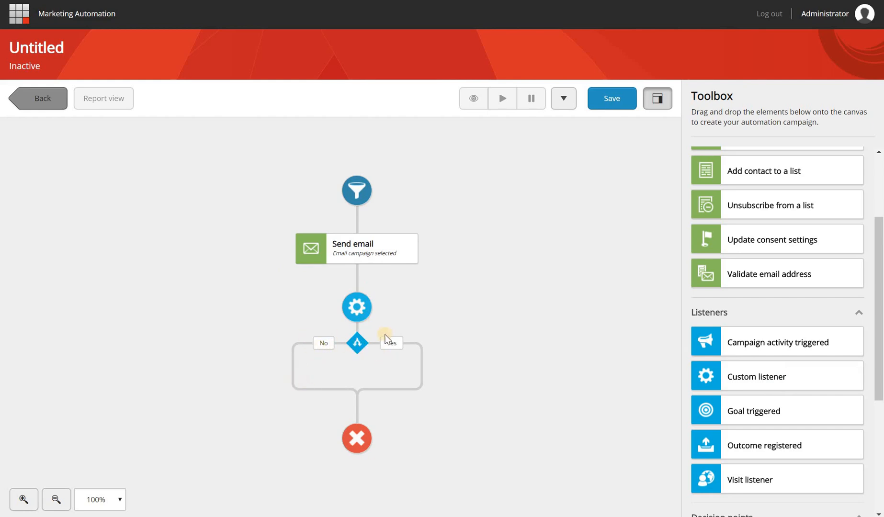
Rename the custom listener to 'Email 1 opened' and bring up its rule set editor
{"action": "mouse_move", "coordinate": [358, 311]}
{"action": "left_click", "coordinate": [358, 312]}
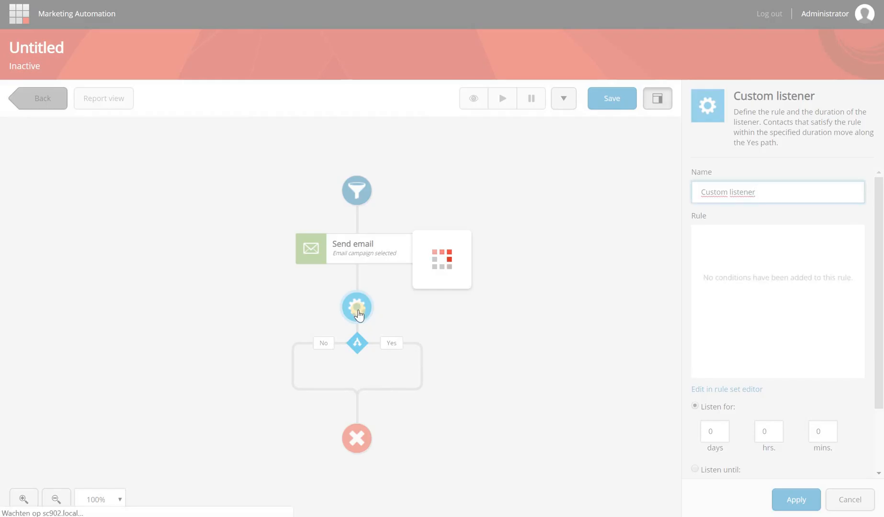
{"action": "left_click_drag", "start_coordinate": [789, 195], "coordinate": [548, 191]}
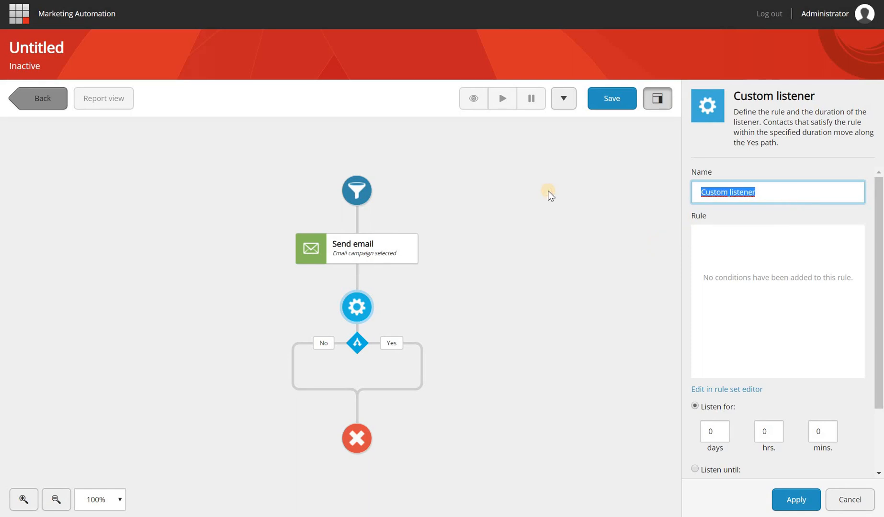
{"action": "type", "text": "Email 1 opened"}
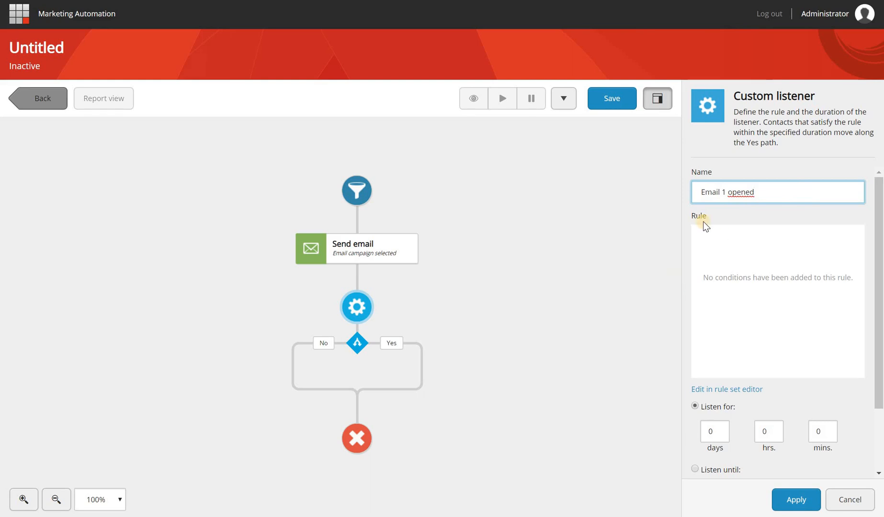
{"action": "left_click", "coordinate": [738, 392]}
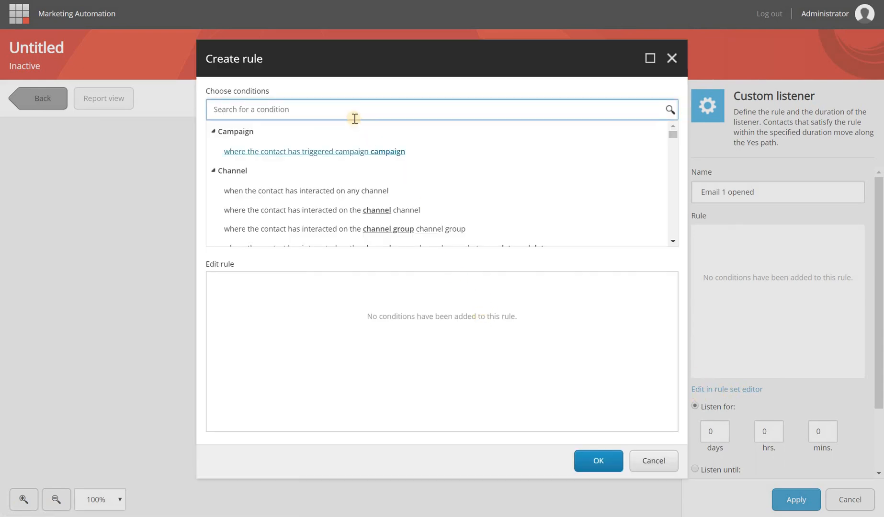
Search conditions for 'mail' and add 'where the contact opened email email' to Rule 1
{"action": "left_click", "coordinate": [345, 107]}
{"action": "type", "text": "mail"}
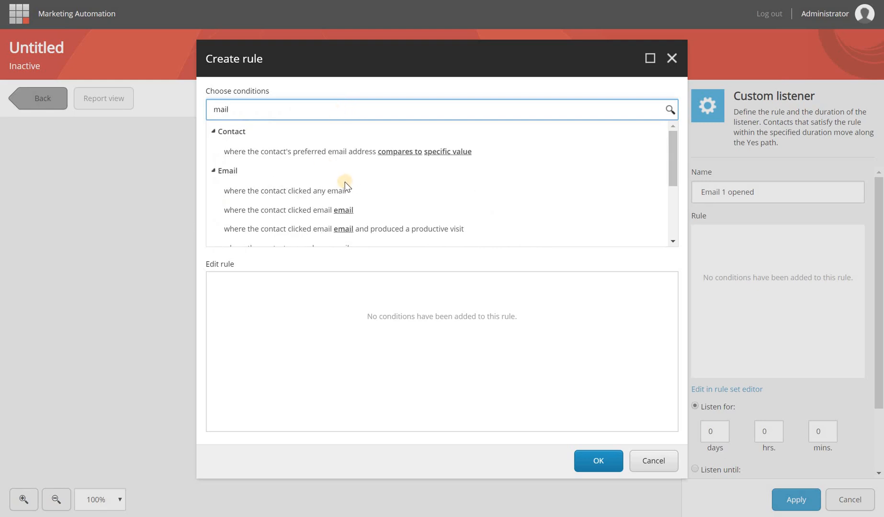
{"action": "scroll", "coordinate": [280, 180], "scroll_direction": "down", "scroll_amount": 1}
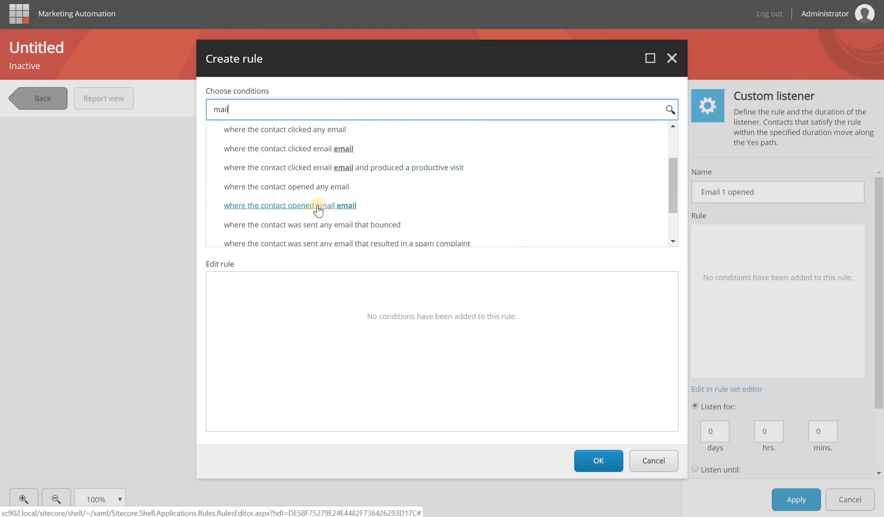
{"action": "left_click", "coordinate": [336, 207]}
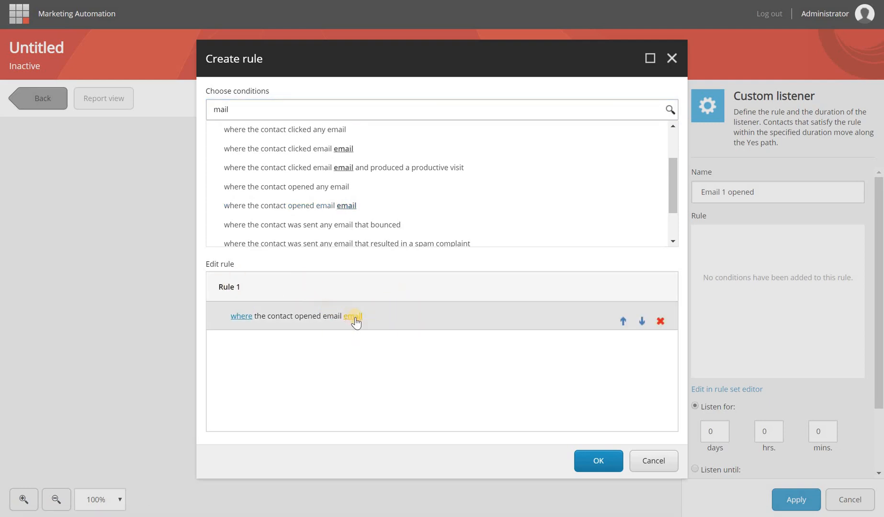
{"action": "left_click", "coordinate": [354, 316]}
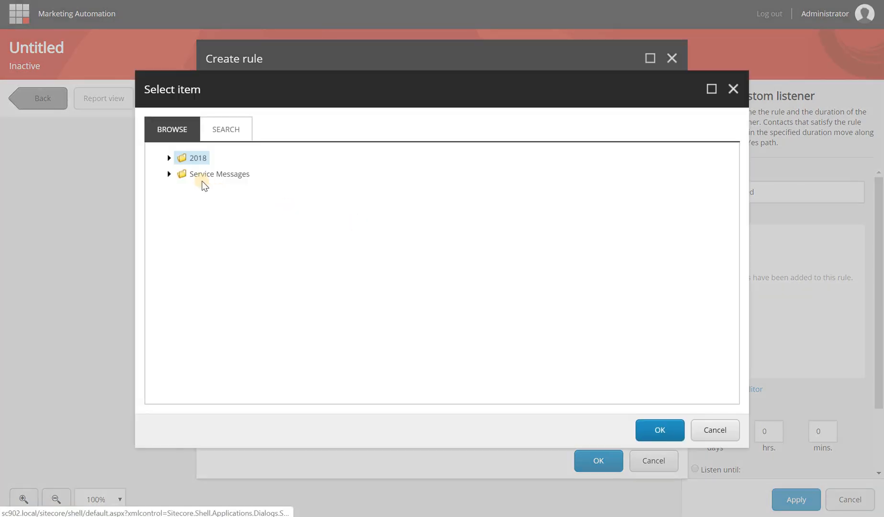
Pick Email 1 - invitation from folder 2018 > 11 > 08T085107 as the condition's email
{"action": "left_click", "coordinate": [169, 158]}
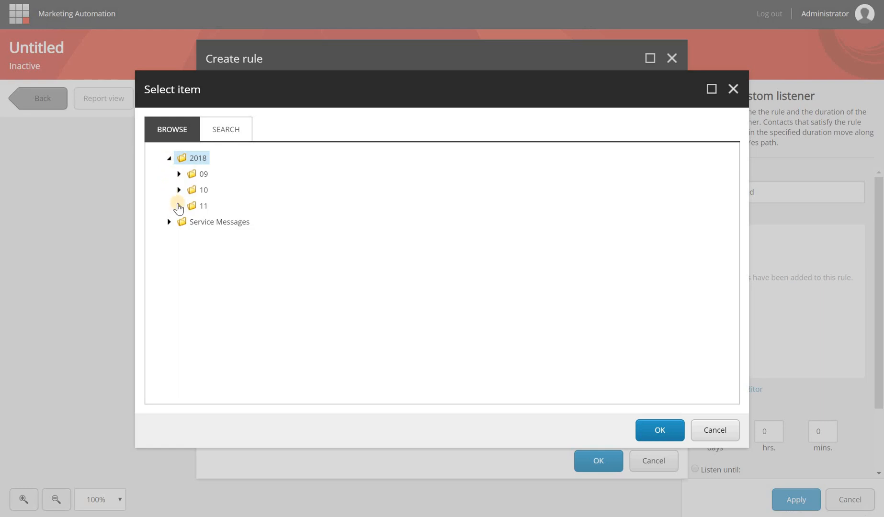
{"action": "left_click", "coordinate": [179, 205]}
{"action": "left_click", "coordinate": [188, 223]}
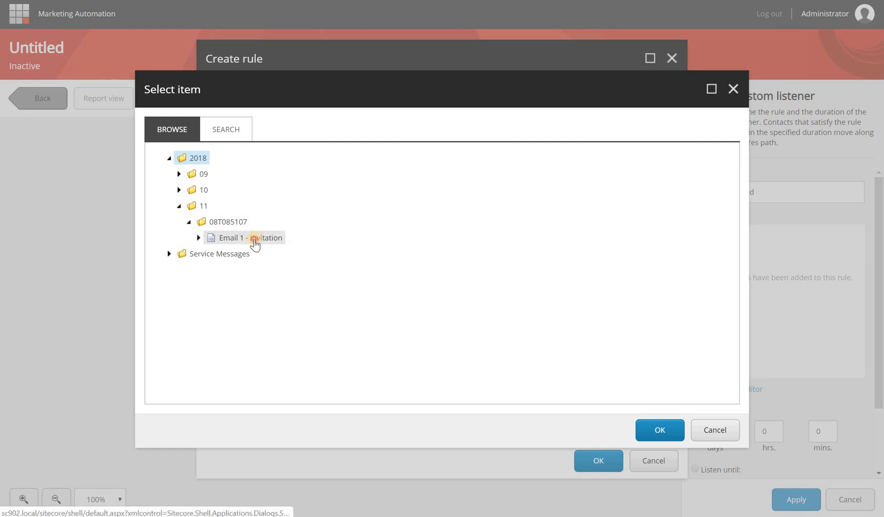
{"action": "left_click", "coordinate": [258, 239]}
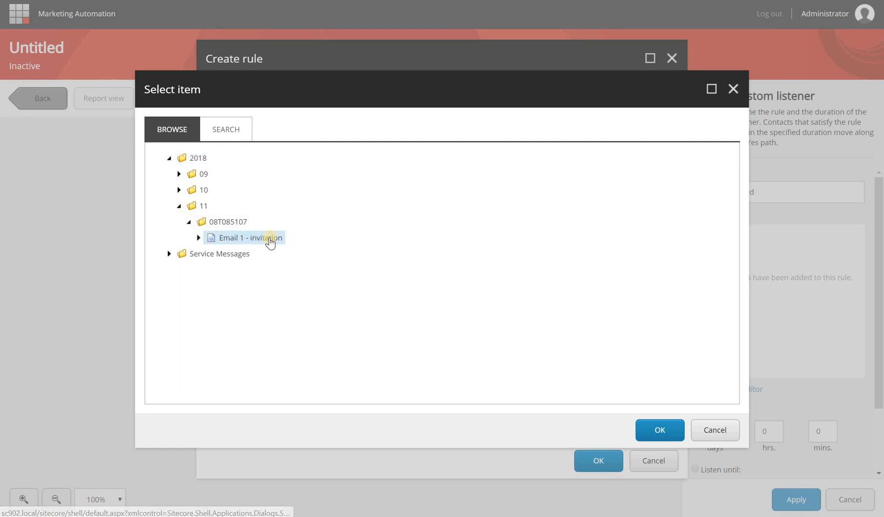
{"action": "left_click", "coordinate": [657, 429]}
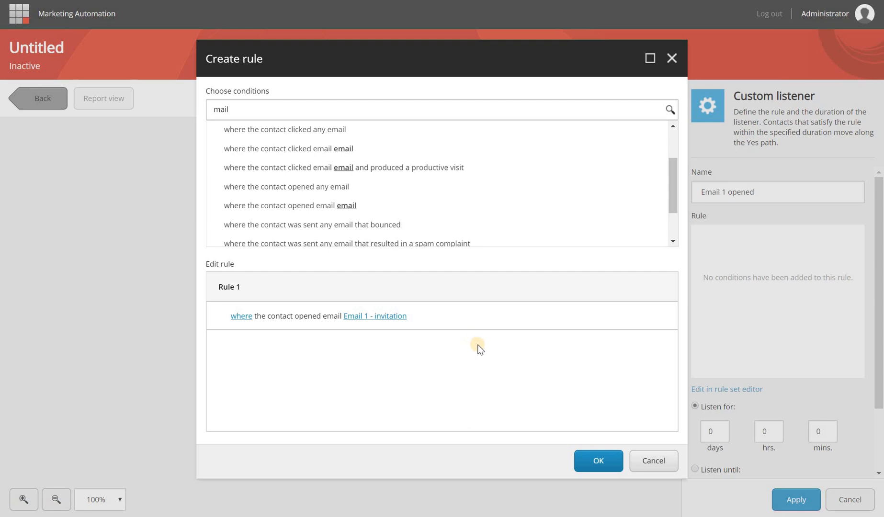
Confirm the listener rule, set Listen for to 2 minutes, and apply the listener settings
{"action": "left_click", "coordinate": [599, 461]}
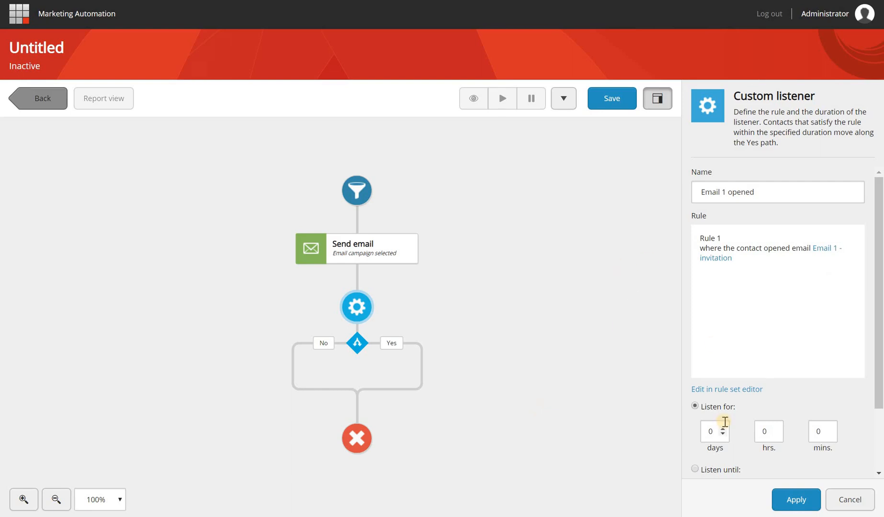
{"action": "scroll", "coordinate": [737, 406], "scroll_direction": "down", "scroll_amount": 2}
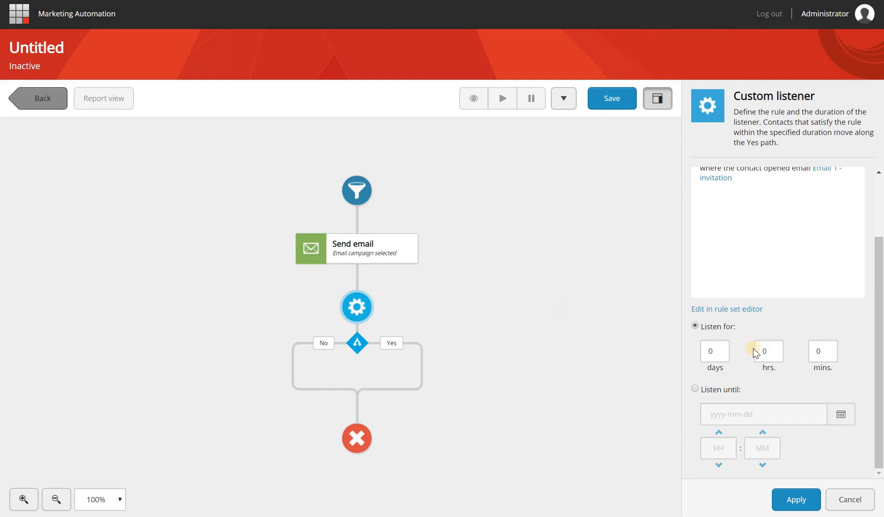
{"action": "left_click", "coordinate": [830, 350]}
{"action": "left_click", "coordinate": [831, 349]}
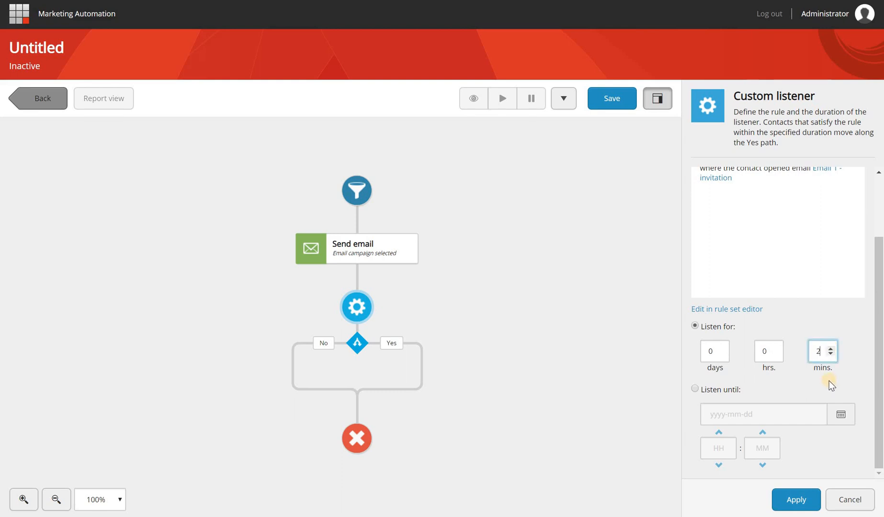
{"action": "mouse_move", "coordinate": [368, 310]}
{"action": "mouse_move", "coordinate": [367, 259]}
{"action": "left_click", "coordinate": [797, 501]}
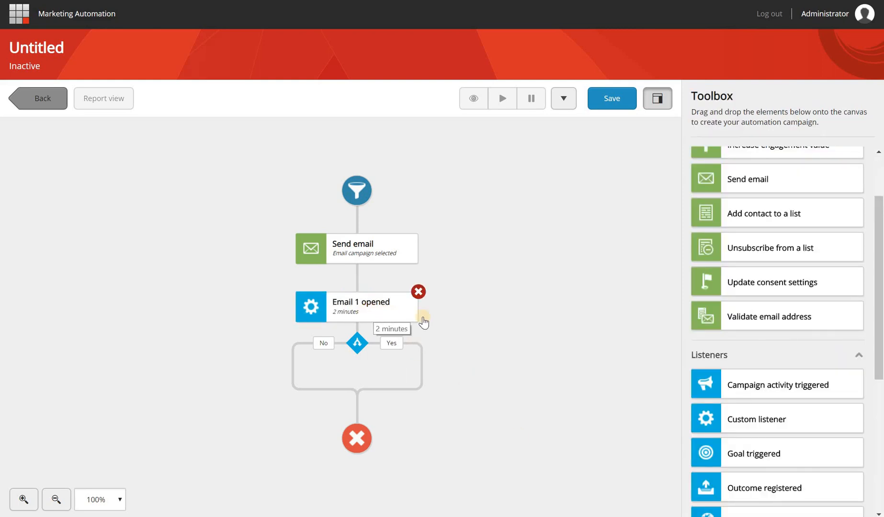
Add a Send email step on the listener's No branch set to Email 2 - Reminder
{"action": "left_click_drag", "start_coordinate": [504, 383], "coordinate": [493, 368]}
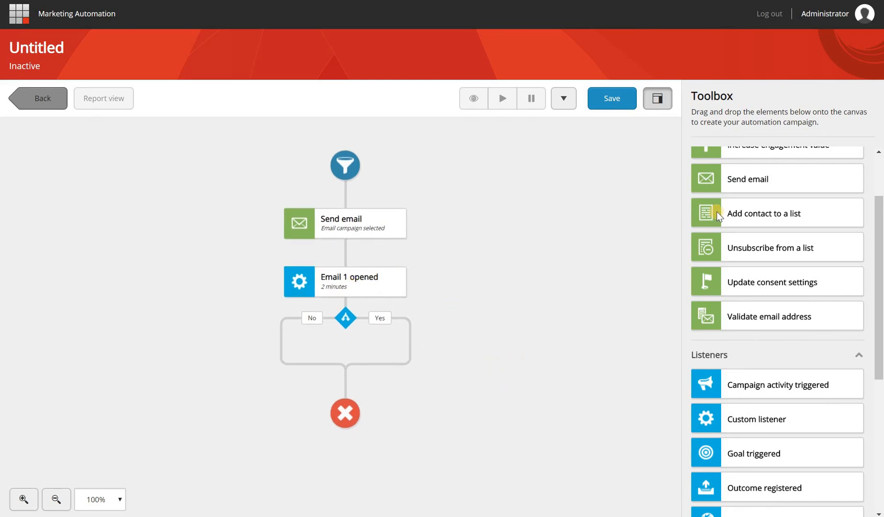
{"action": "left_click_drag", "start_coordinate": [744, 181], "coordinate": [285, 352]}
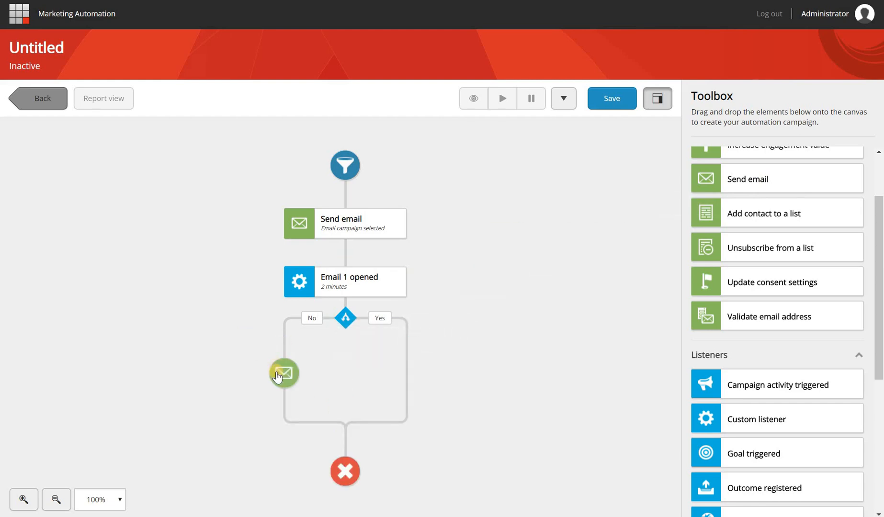
{"action": "left_click", "coordinate": [778, 171]}
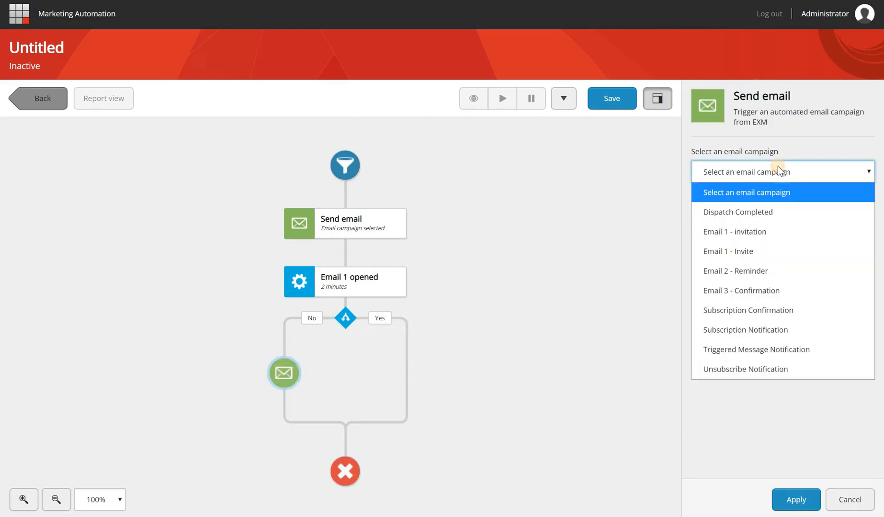
{"action": "left_click", "coordinate": [768, 271]}
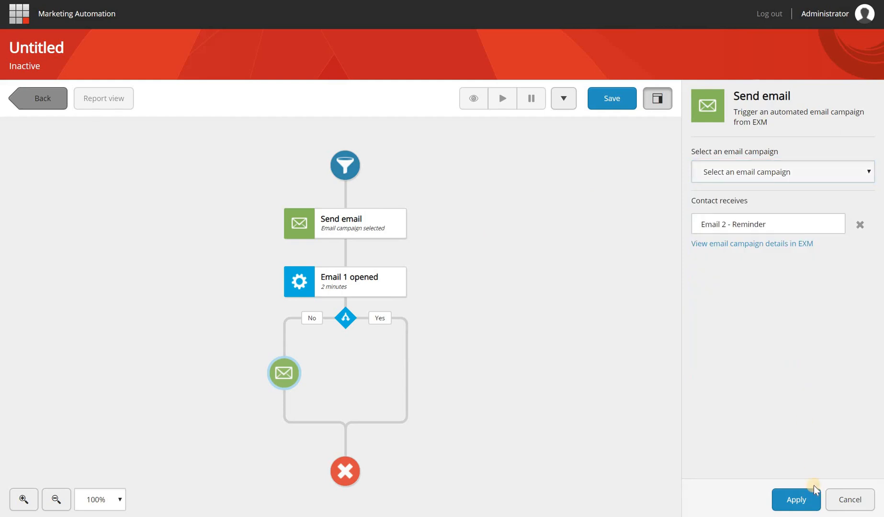
{"action": "left_click", "coordinate": [797, 499]}
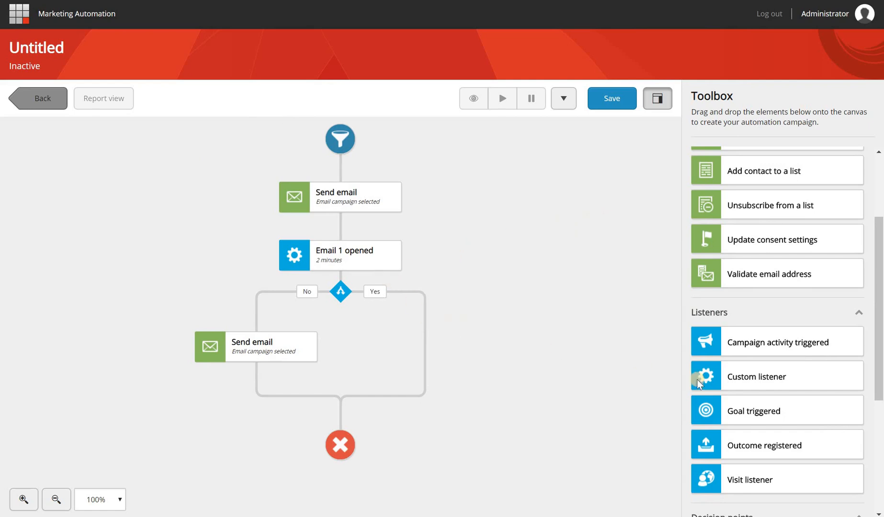
Add a Goal triggered listener on the Yes branch and name it 'Registered'
{"action": "left_click_drag", "start_coordinate": [772, 414], "coordinate": [496, 386]}
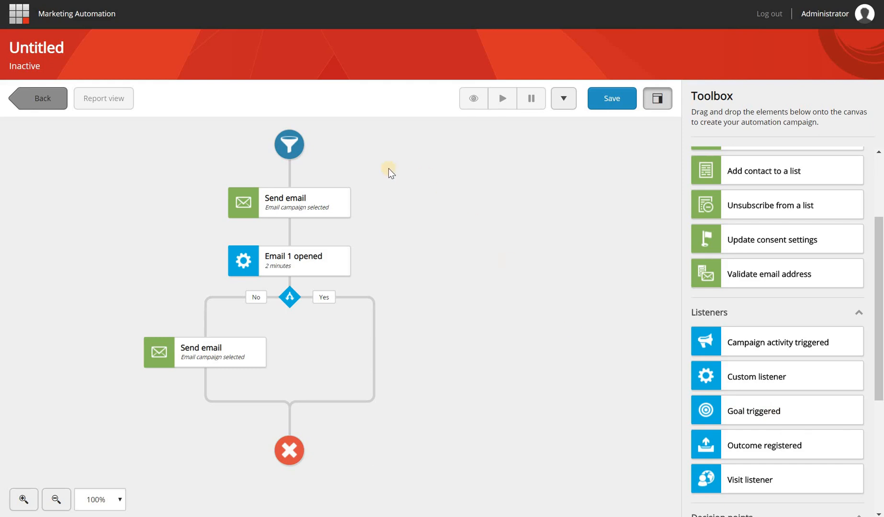
{"action": "mouse_move", "coordinate": [346, 269]}
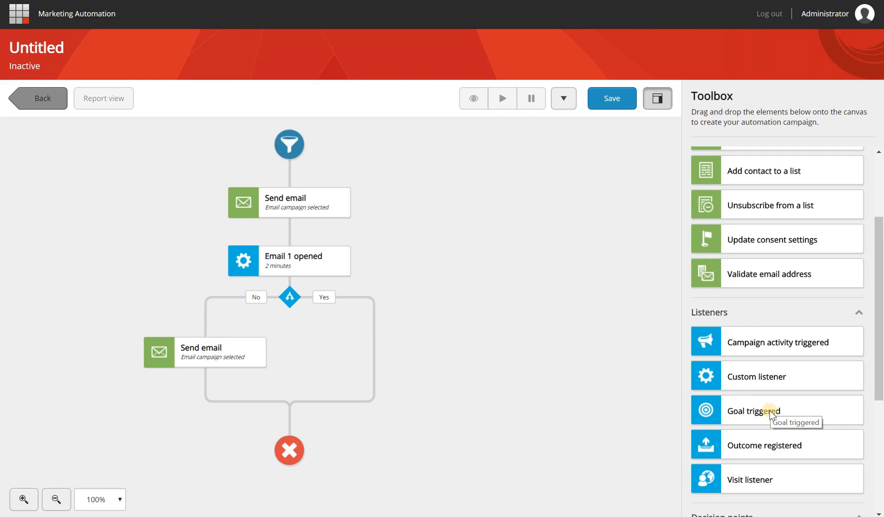
{"action": "left_click_drag", "start_coordinate": [762, 413], "coordinate": [373, 325]}
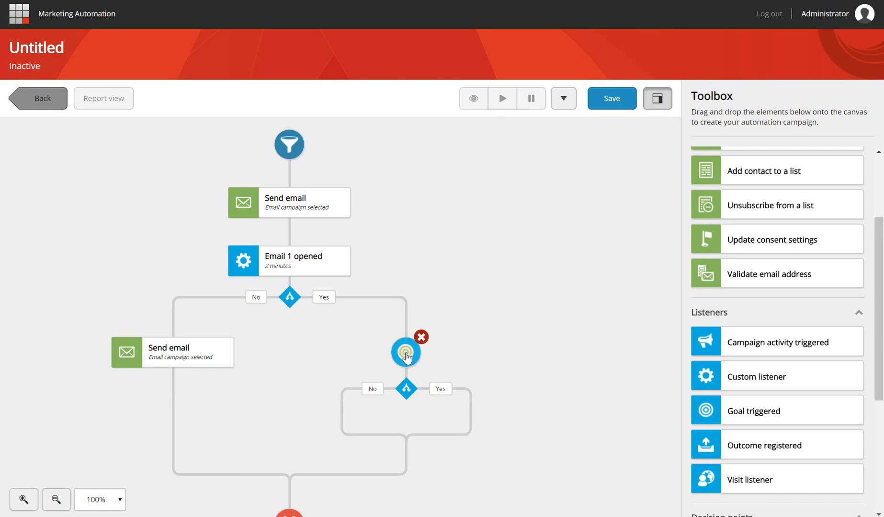
{"action": "left_click", "coordinate": [406, 356]}
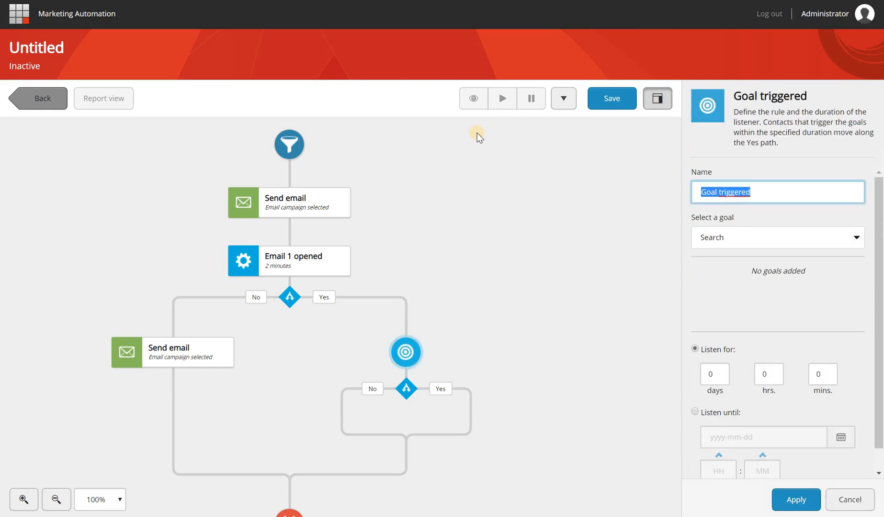
{"action": "type", "text": "Registered"}
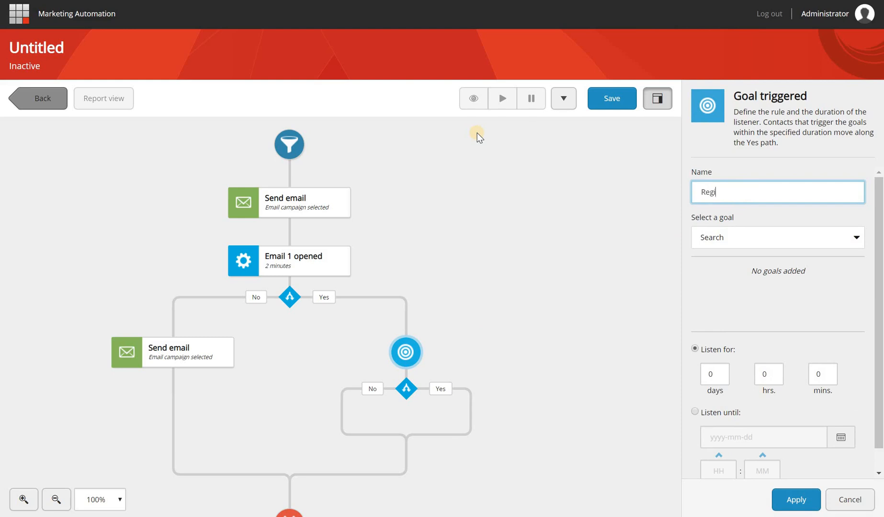
Set the listener's goal to Registration with a 2-minute listening time and apply
{"action": "left_click", "coordinate": [768, 238]}
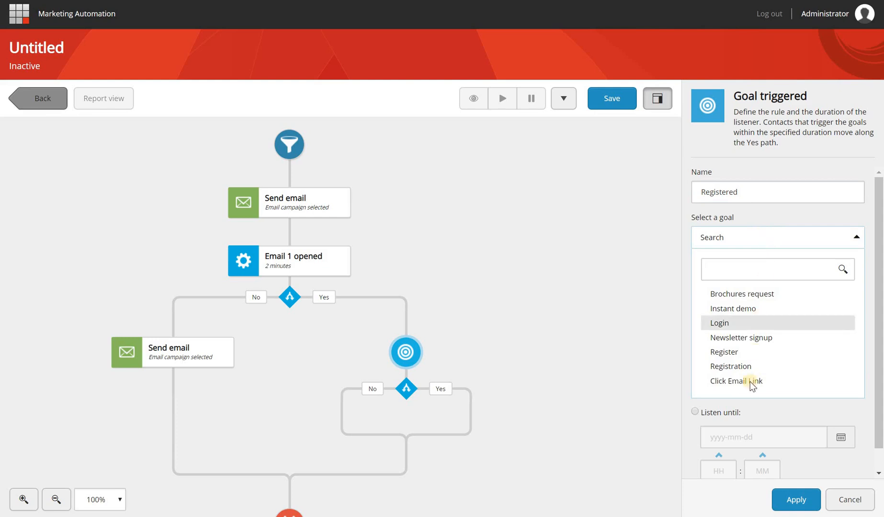
{"action": "left_click", "coordinate": [731, 366]}
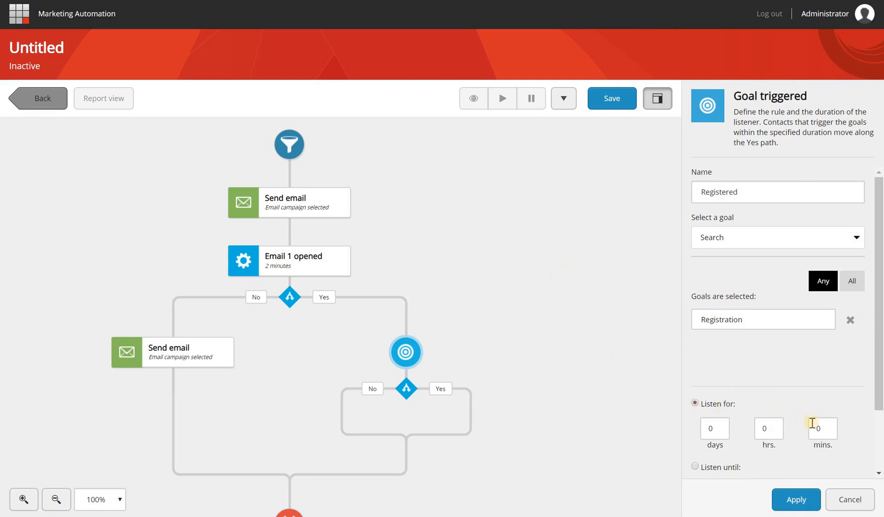
{"action": "left_click", "coordinate": [831, 425]}
{"action": "left_click", "coordinate": [830, 424]}
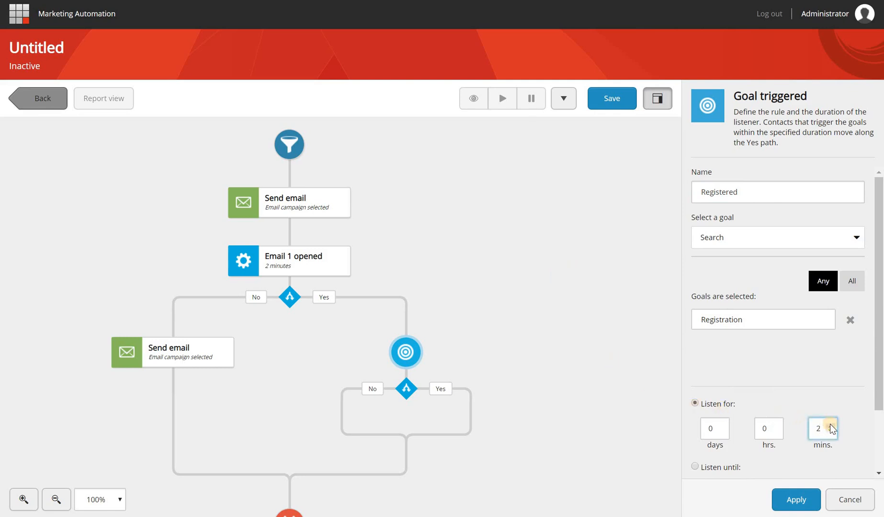
{"action": "left_click", "coordinate": [794, 501]}
{"action": "mouse_move", "coordinate": [466, 355]}
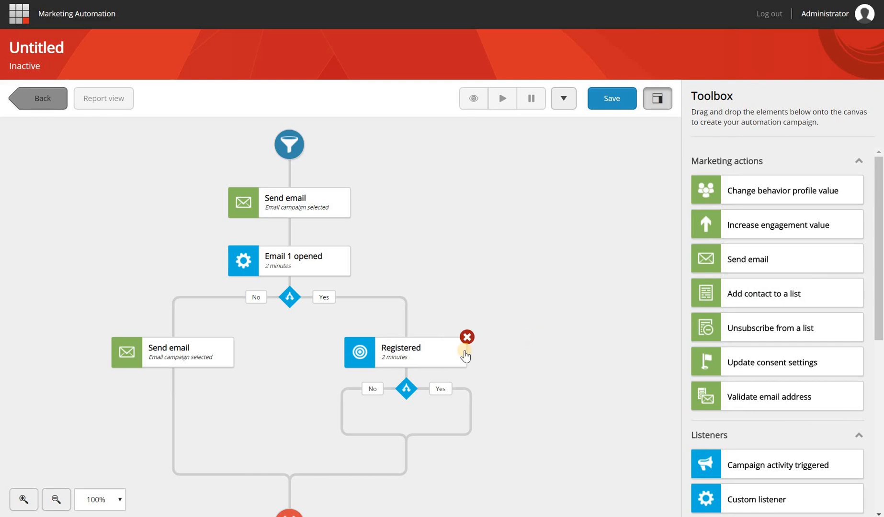
Place a Send email step on Registered's No branch set to Email 2 - Reminder
{"action": "left_click_drag", "start_coordinate": [520, 393], "coordinate": [509, 357]}
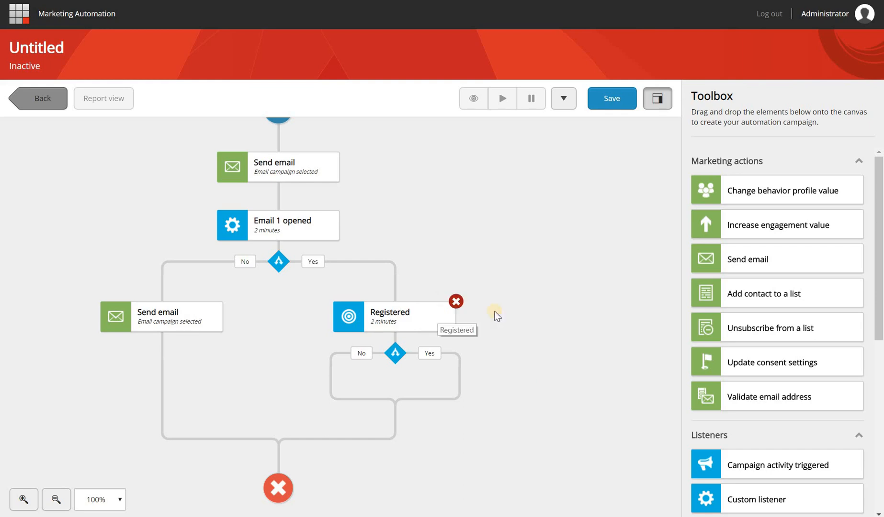
{"action": "left_click_drag", "start_coordinate": [745, 261], "coordinate": [339, 394]}
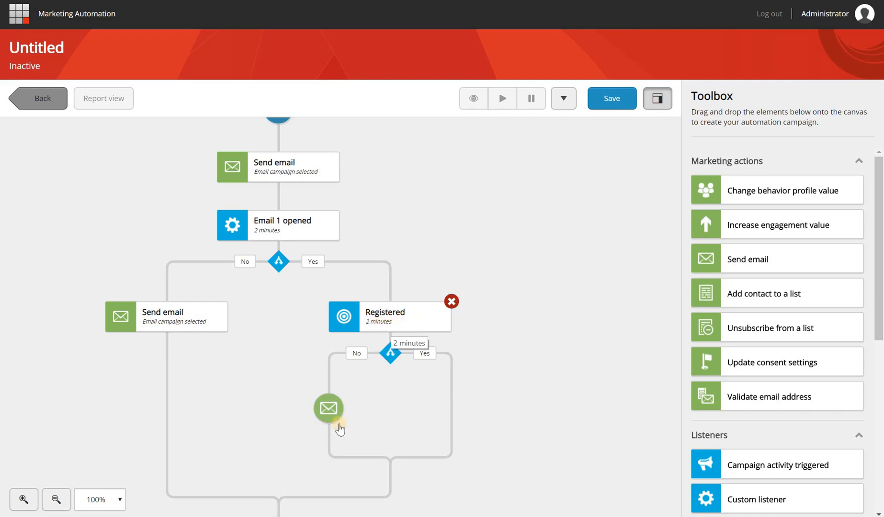
{"action": "left_click", "coordinate": [328, 410]}
{"action": "left_click", "coordinate": [734, 177]}
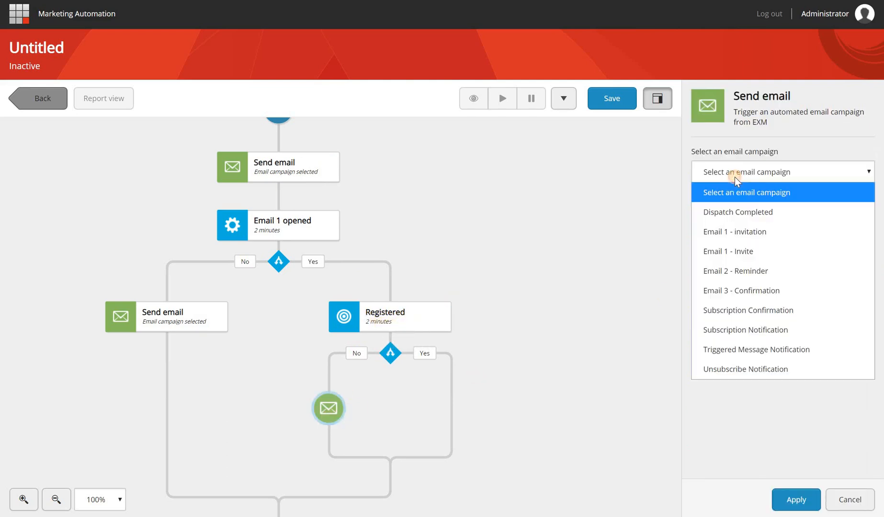
{"action": "left_click", "coordinate": [752, 270]}
{"action": "left_click", "coordinate": [786, 498]}
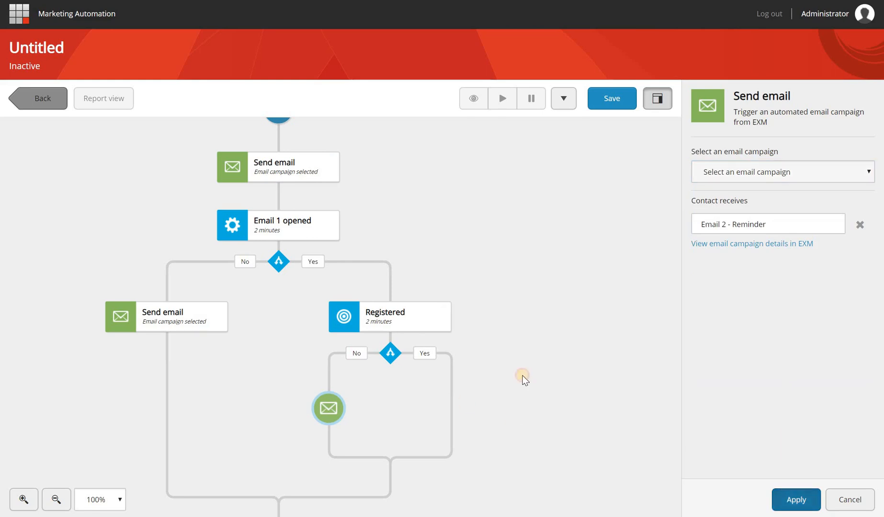
{"action": "left_click_drag", "start_coordinate": [580, 364], "coordinate": [438, 310]}
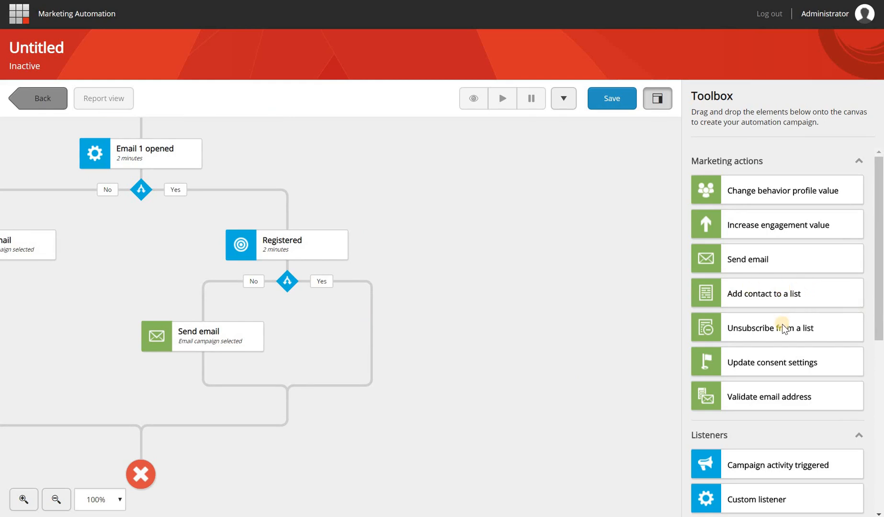
Add an Unsubscribe from a list step on Registered's Yes branch for My first automated receipient list
{"action": "left_click_drag", "start_coordinate": [783, 330], "coordinate": [387, 334]}
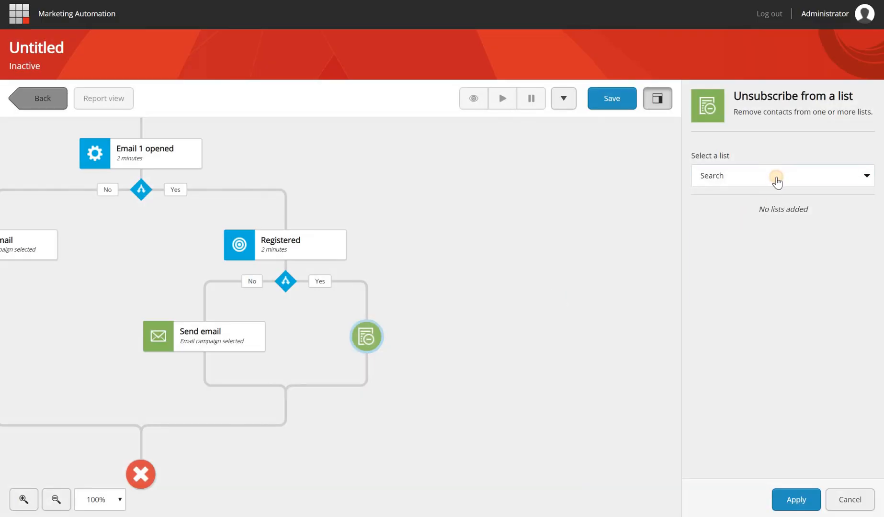
{"action": "left_click", "coordinate": [776, 178]}
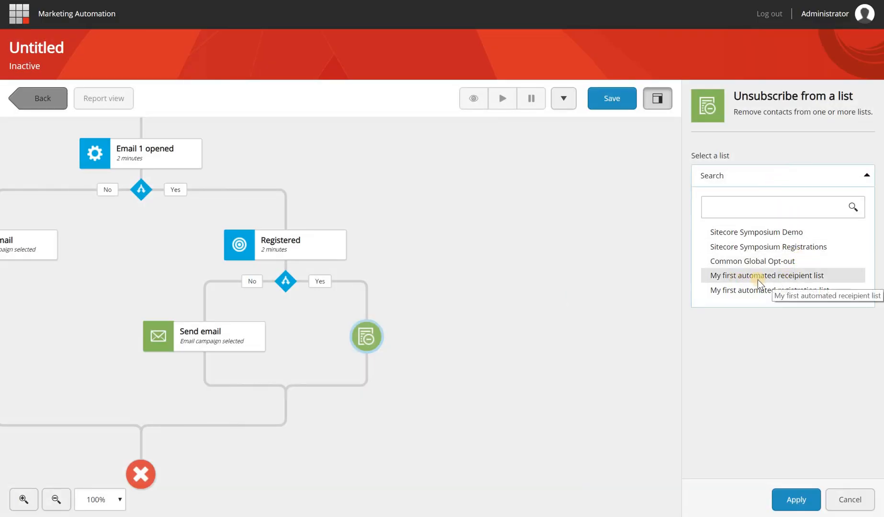
{"action": "left_click", "coordinate": [809, 278]}
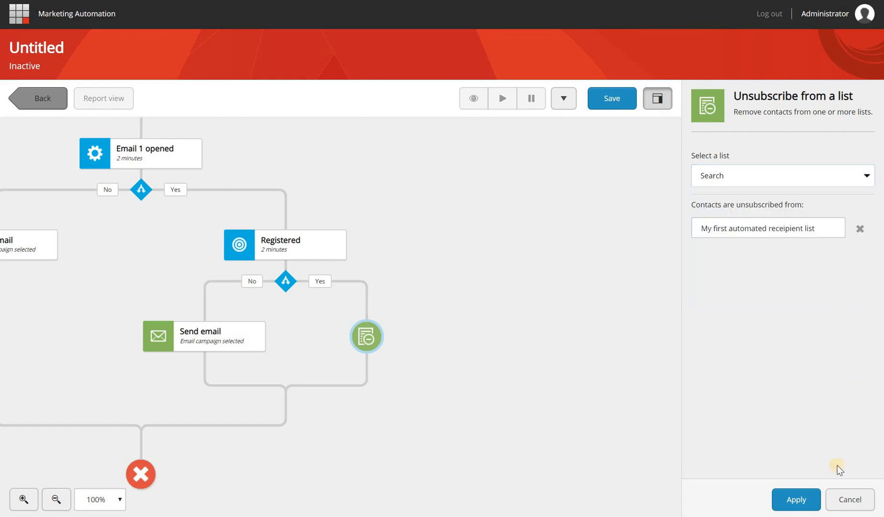
{"action": "left_click", "coordinate": [808, 501]}
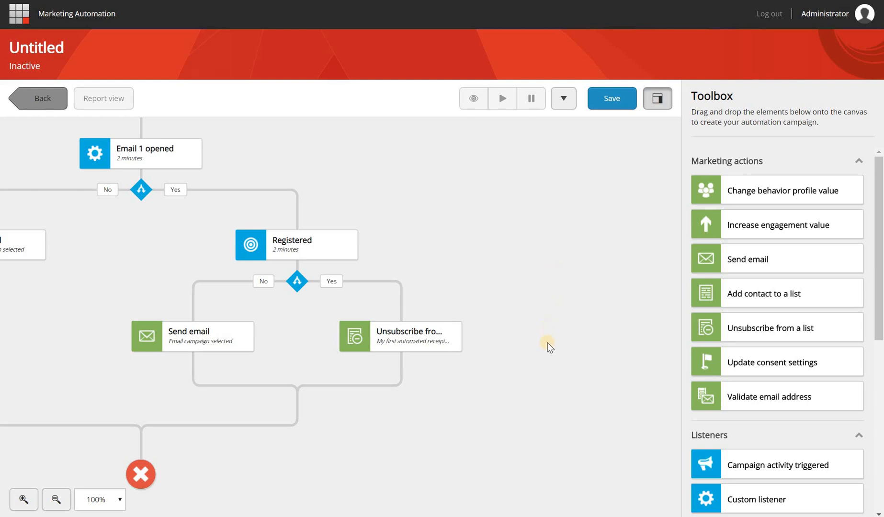
Review the Unsubscribe step's settings and close them unchanged
{"action": "left_click_drag", "start_coordinate": [548, 342], "coordinate": [544, 326]}
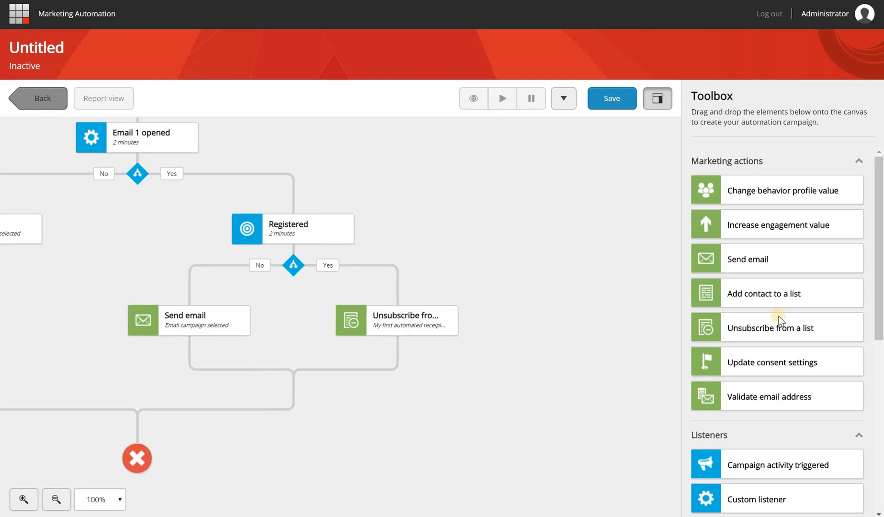
{"action": "left_click", "coordinate": [431, 320]}
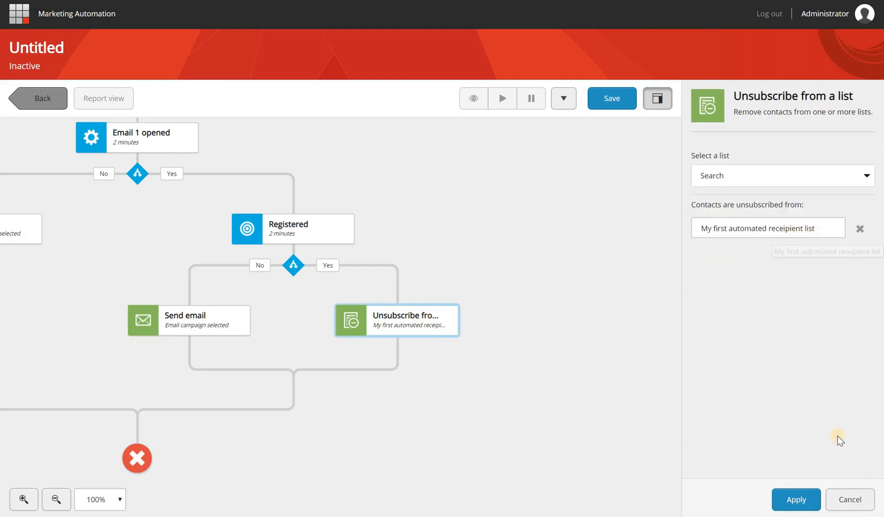
{"action": "left_click", "coordinate": [796, 500]}
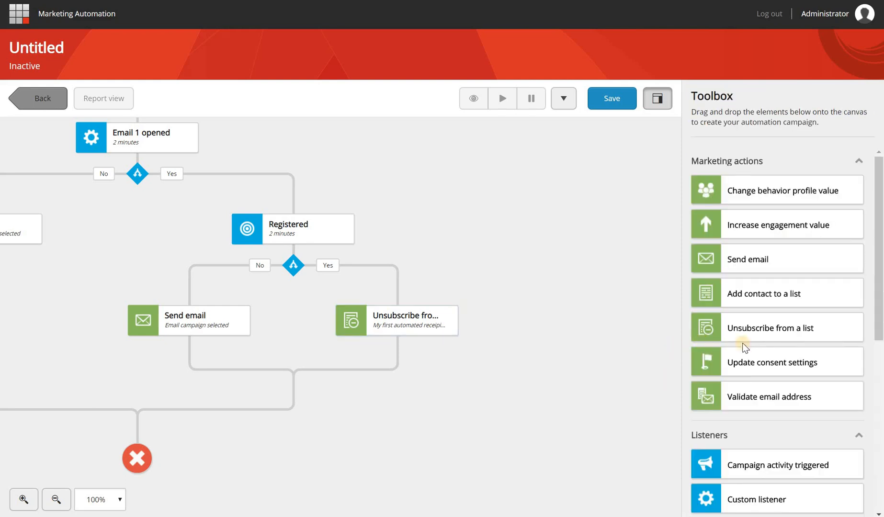
Add an Add contact to a list step below Unsubscribe, targeting My first automated registration list
{"action": "left_click_drag", "start_coordinate": [773, 294], "coordinate": [398, 374]}
{"action": "left_click", "coordinate": [775, 176]}
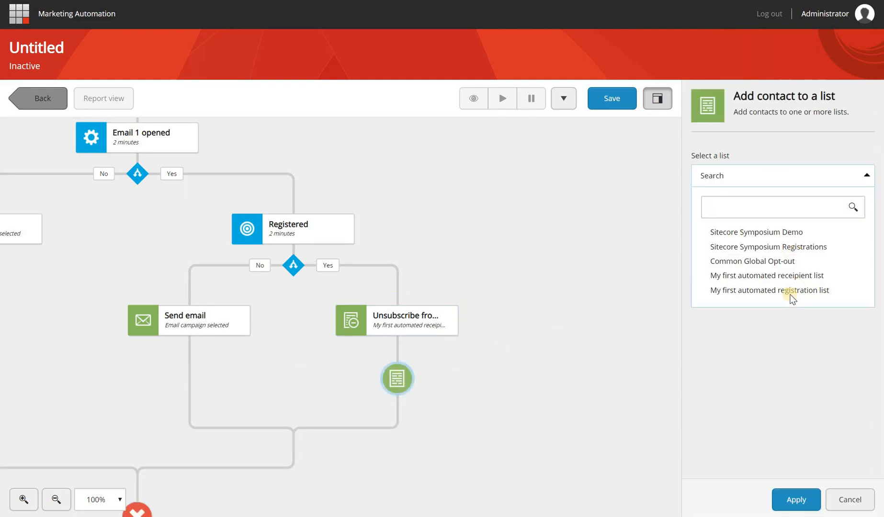
{"action": "left_click", "coordinate": [765, 290]}
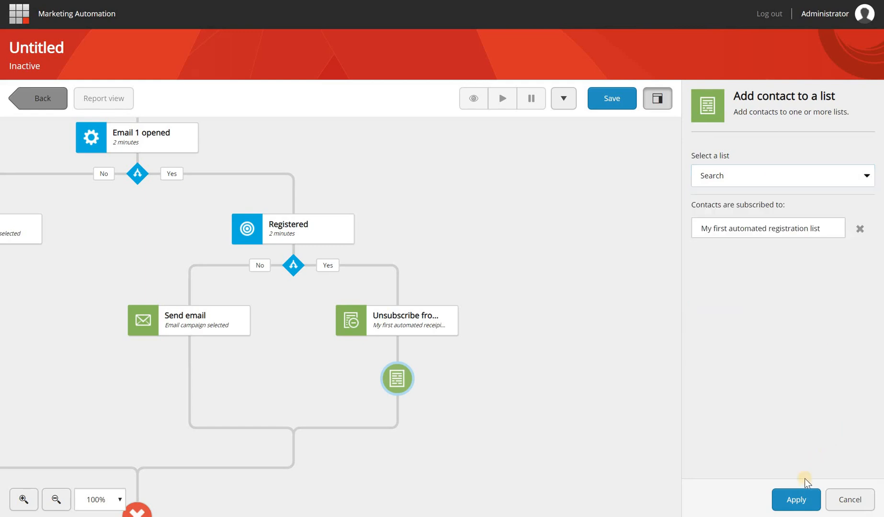
{"action": "left_click", "coordinate": [860, 228]}
{"action": "left_click", "coordinate": [815, 185]}
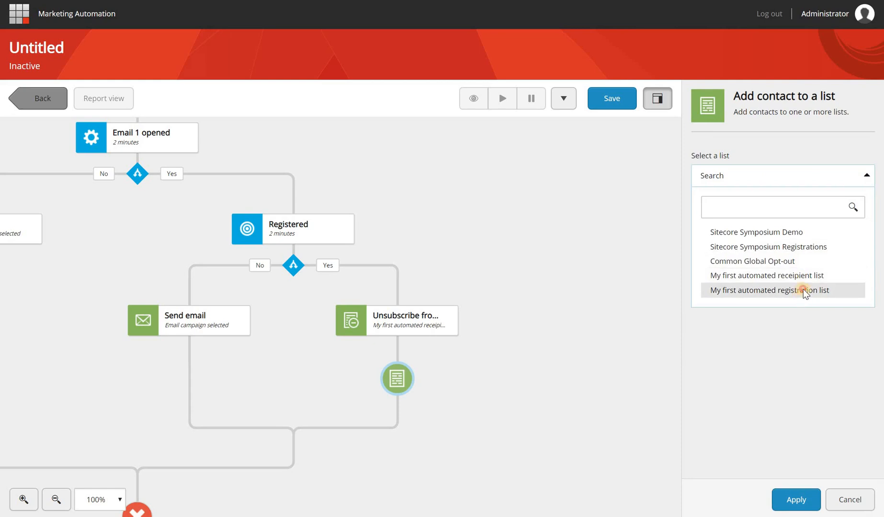
{"action": "left_click", "coordinate": [805, 288]}
{"action": "left_click", "coordinate": [795, 508]}
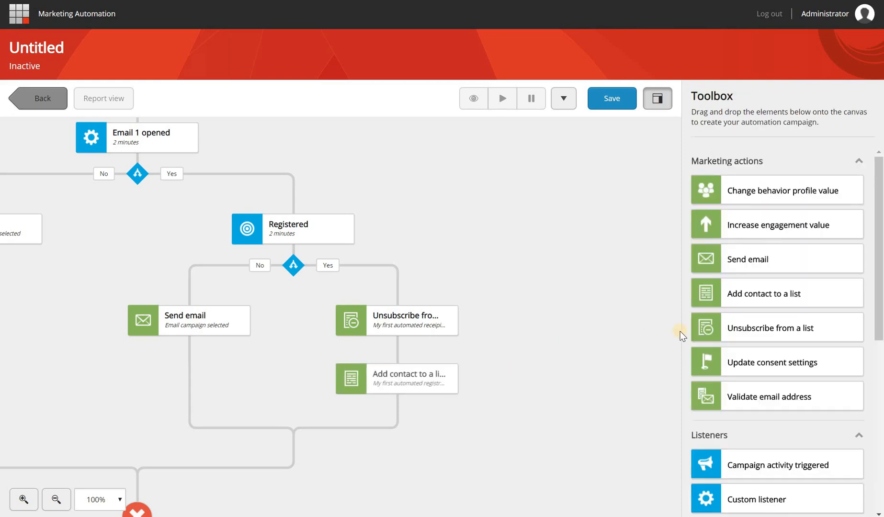
Add a Send email step after the add-to-list step that sends Email 3 - Confirmation
{"action": "left_click_drag", "start_coordinate": [760, 259], "coordinate": [407, 422]}
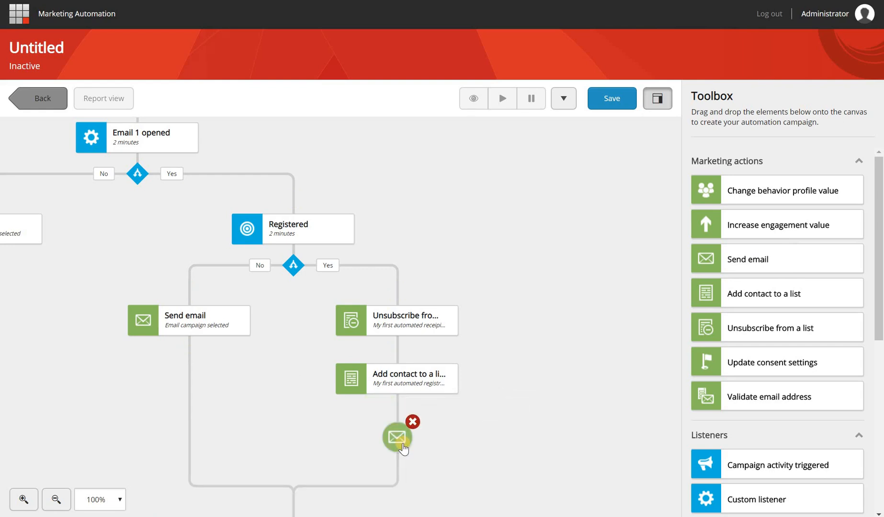
{"action": "left_click", "coordinate": [404, 444]}
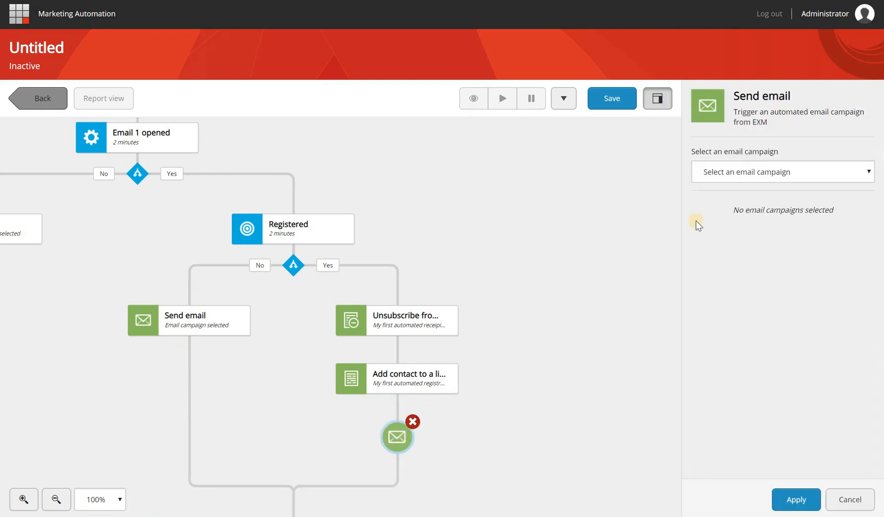
{"action": "left_click", "coordinate": [782, 173]}
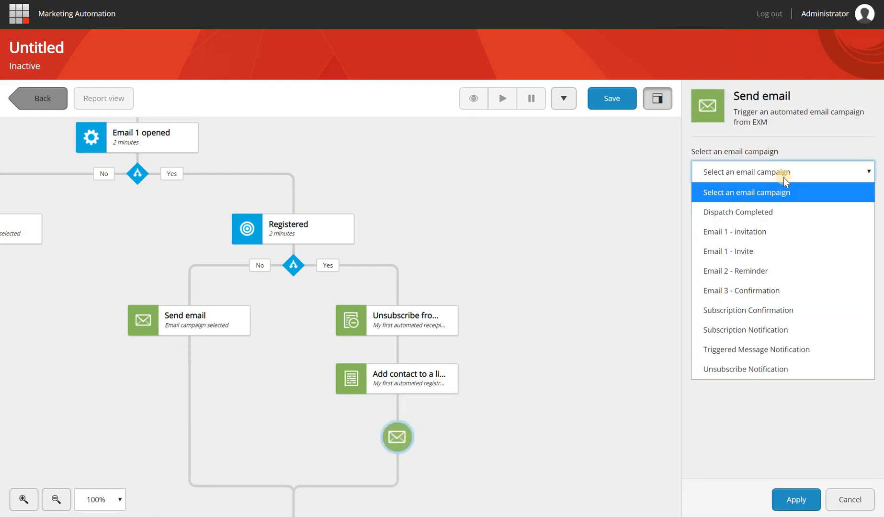
{"action": "left_click", "coordinate": [775, 297]}
{"action": "left_click", "coordinate": [804, 499]}
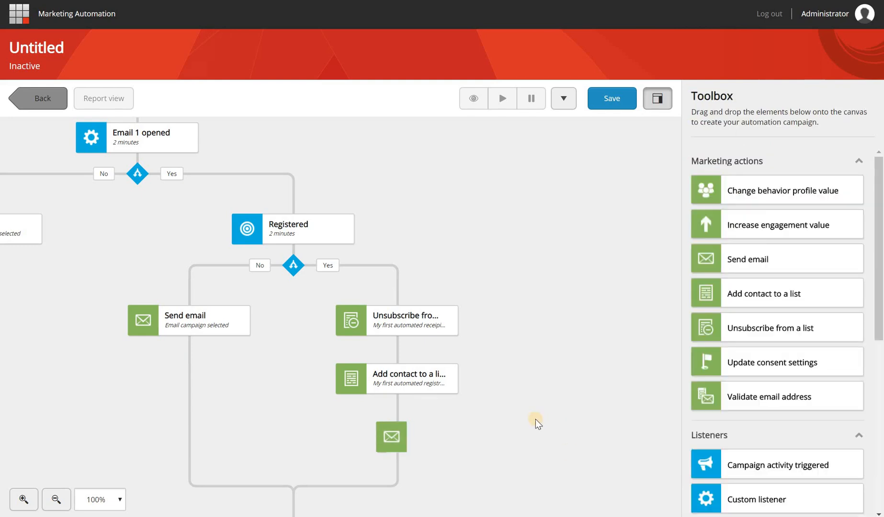
{"action": "scroll", "coordinate": [427, 230], "scroll_direction": "down", "scroll_amount": 4}
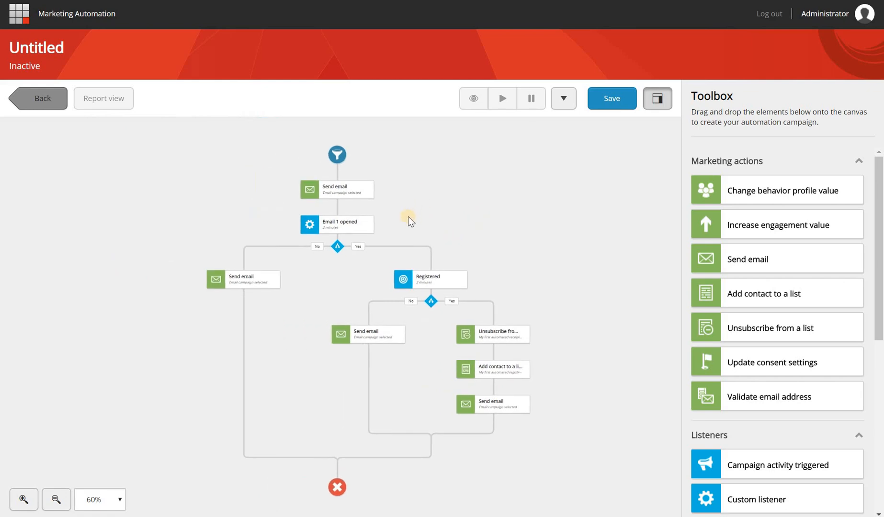
{"action": "mouse_move", "coordinate": [355, 194]}
{"action": "mouse_move", "coordinate": [344, 235]}
{"action": "mouse_move", "coordinate": [417, 280]}
{"action": "mouse_move", "coordinate": [374, 346]}
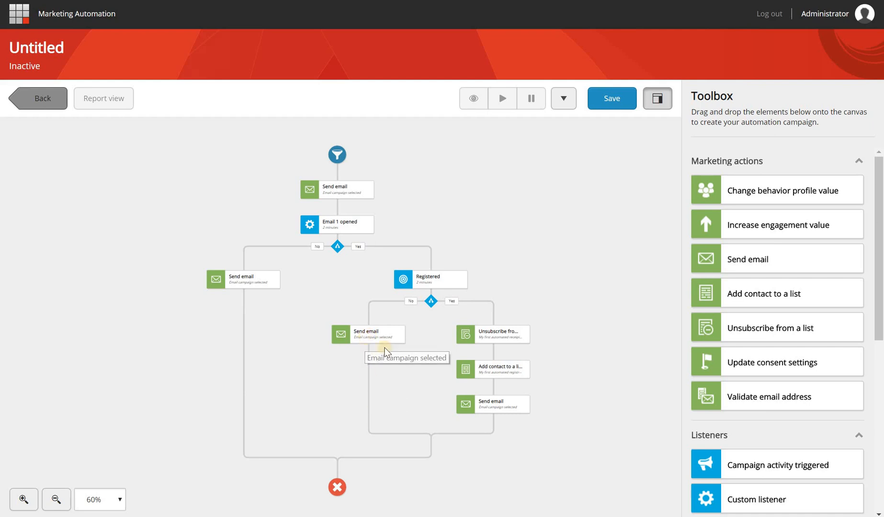
{"action": "mouse_move", "coordinate": [514, 339]}
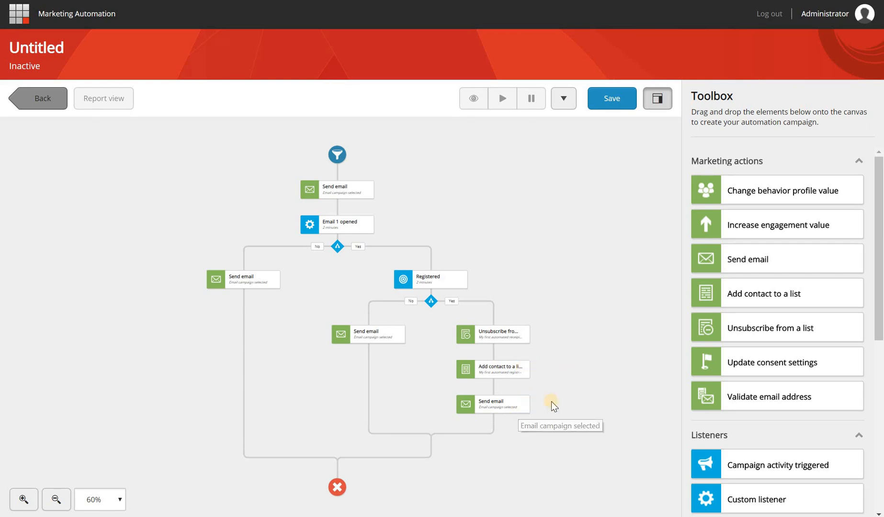
Save the campaign as 'My first automation campaign' with start date 8 November 2018
{"action": "left_click", "coordinate": [612, 99]}
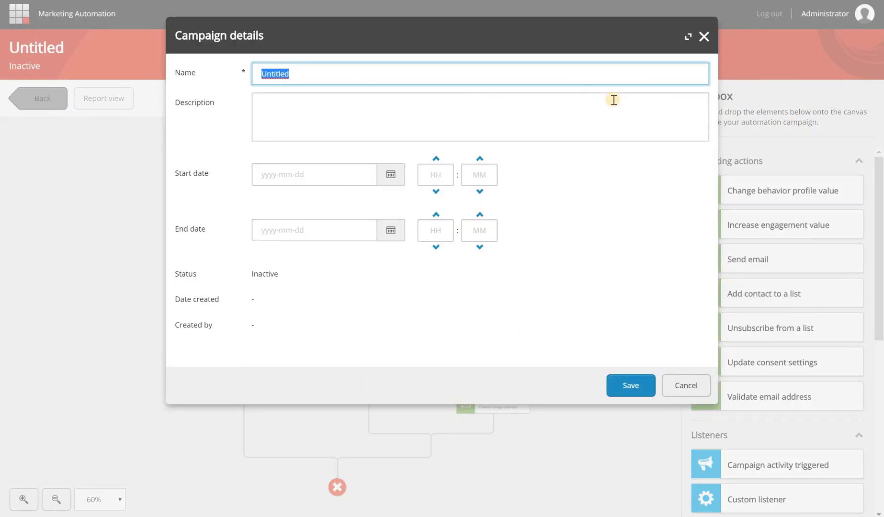
{"action": "type", "text": "My first automation camp"}
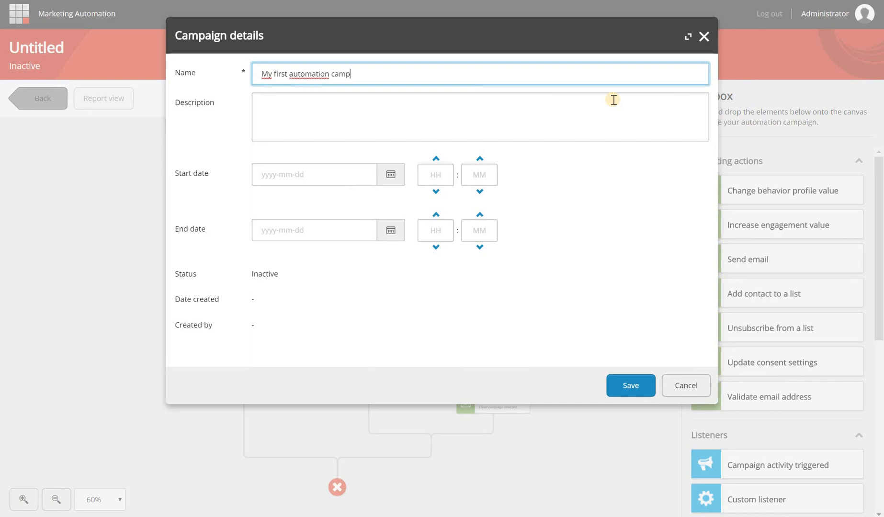
{"action": "type", "text": "aign"}
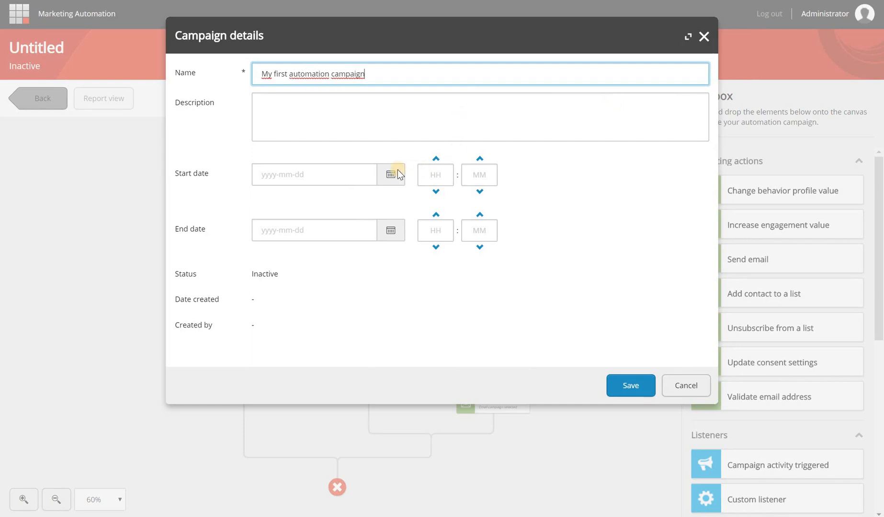
{"action": "left_click", "coordinate": [373, 165]}
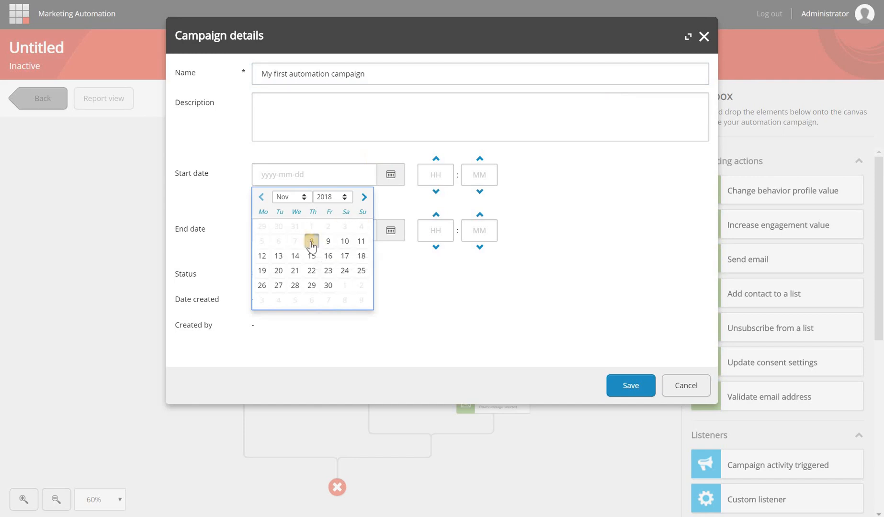
{"action": "left_click", "coordinate": [311, 242]}
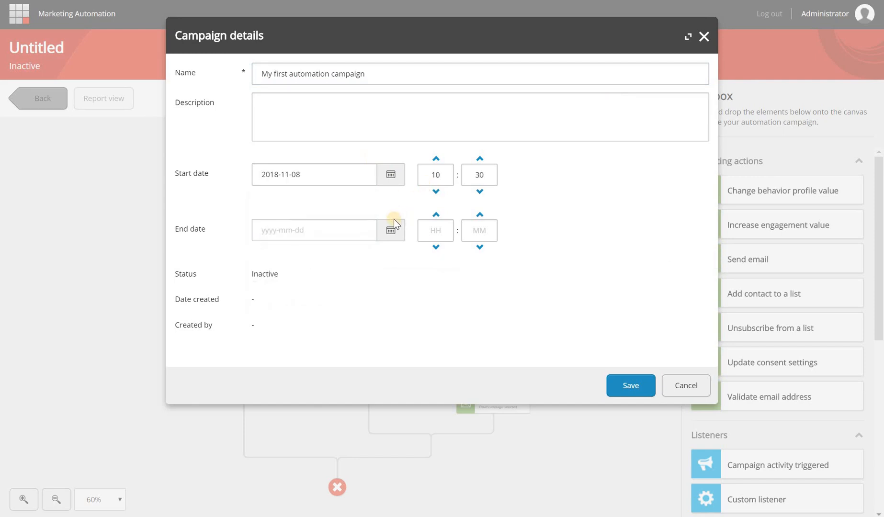
{"action": "left_click", "coordinate": [625, 386]}
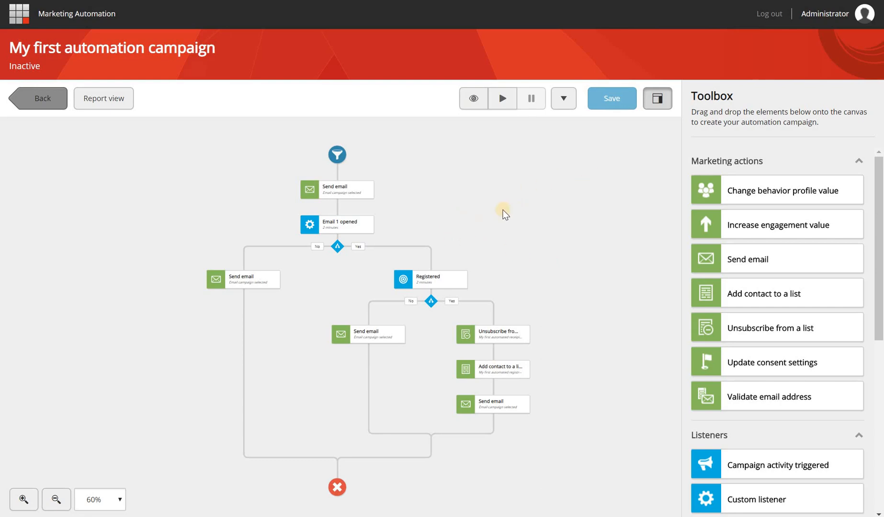
Zoom the canvas to 70% and select the Start node to show its enrollment settings
{"action": "scroll", "coordinate": [503, 213], "scroll_direction": "up", "scroll_amount": 1}
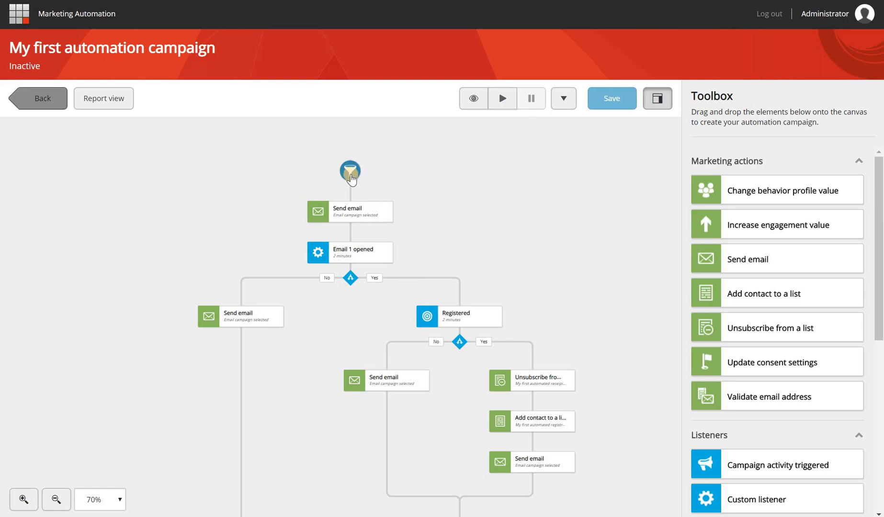
{"action": "left_click", "coordinate": [351, 177]}
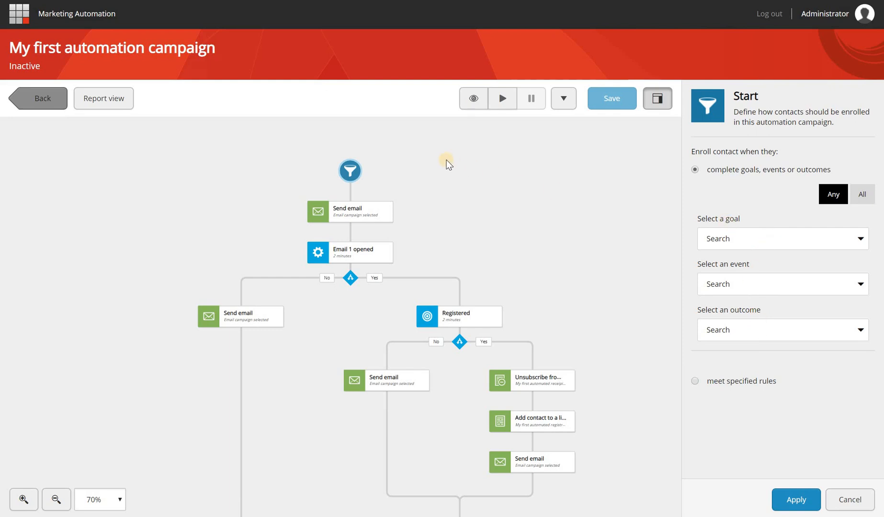
Enroll contacts by rule: members of contact list 'My first automated receipient list'
{"action": "left_click", "coordinate": [718, 382]}
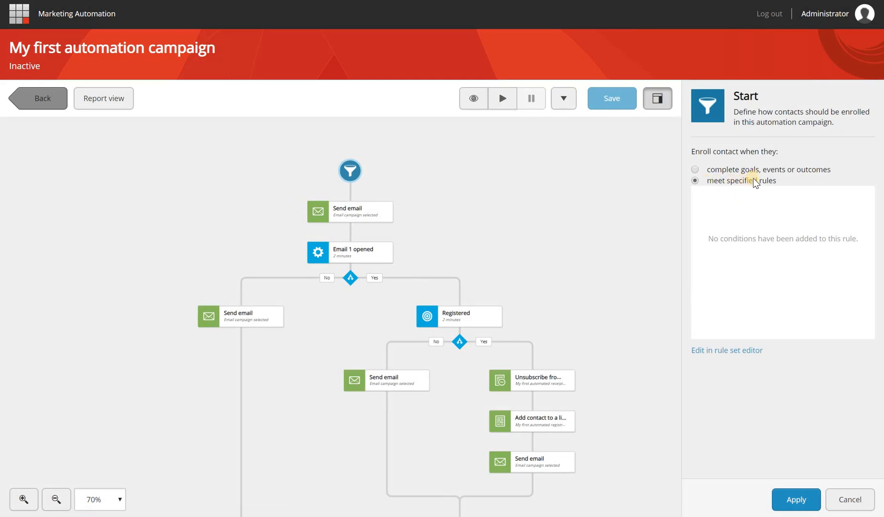
{"action": "left_click", "coordinate": [736, 350]}
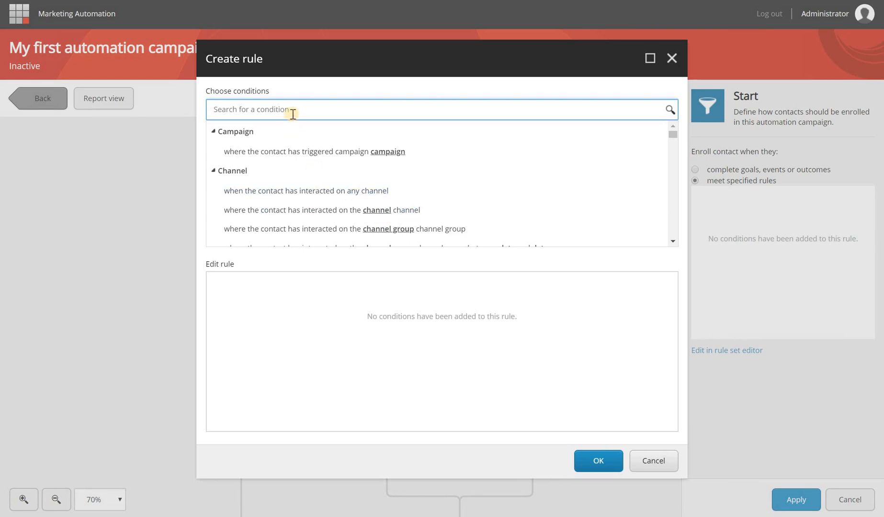
{"action": "type", "text": "list"}
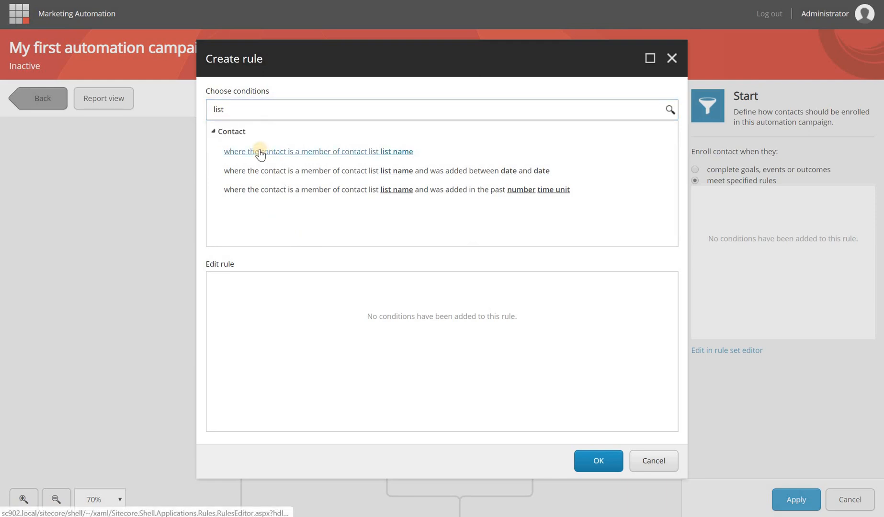
{"action": "left_click", "coordinate": [341, 151]}
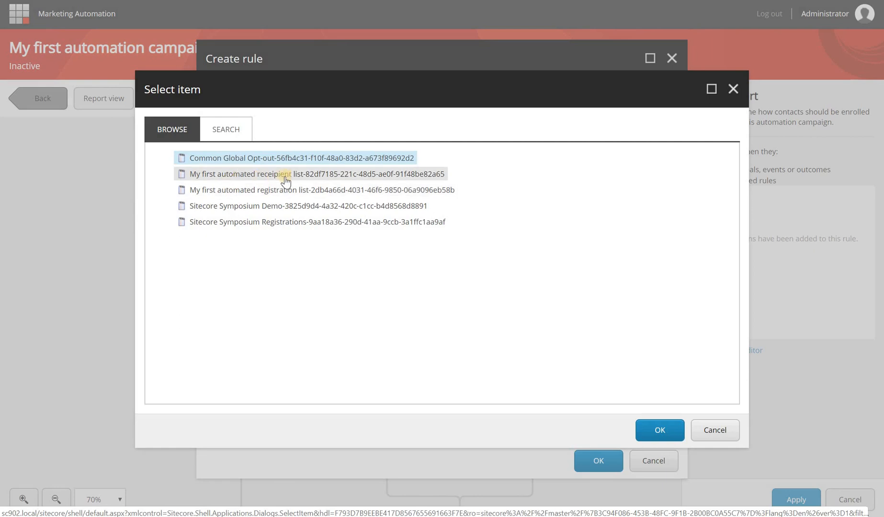
{"action": "left_click", "coordinate": [305, 177]}
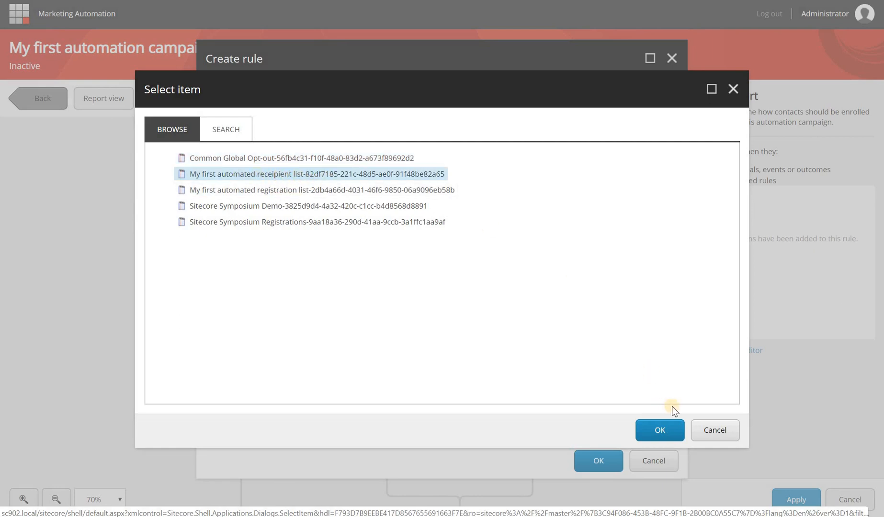
{"action": "left_click", "coordinate": [660, 427]}
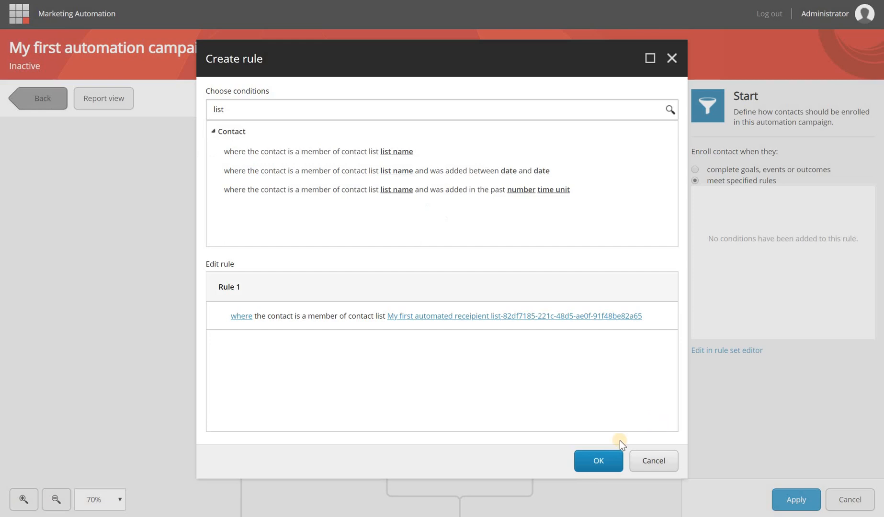
{"action": "left_click", "coordinate": [602, 461]}
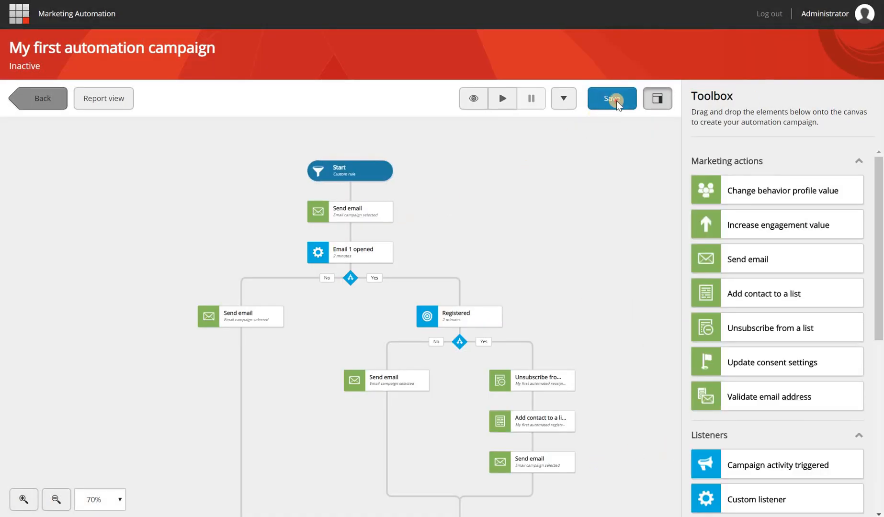
Save the campaign and activate it
{"action": "left_click", "coordinate": [615, 99]}
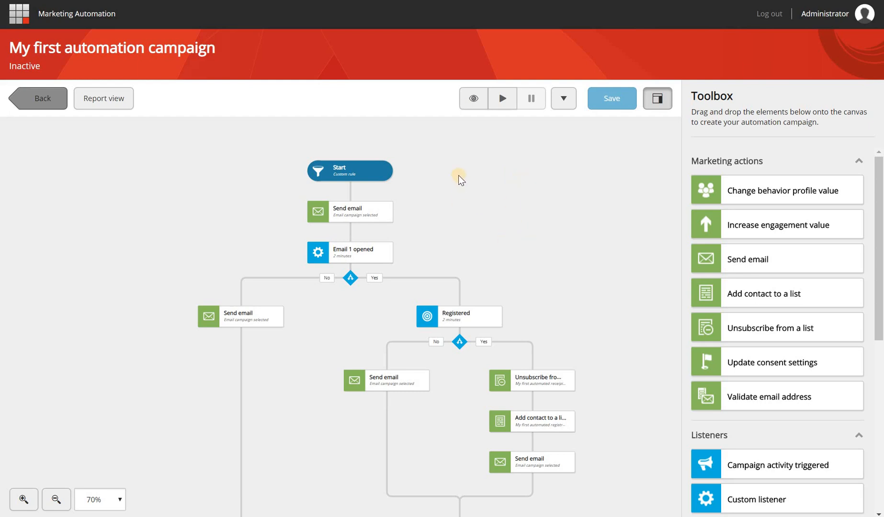
{"action": "left_click_drag", "start_coordinate": [563, 294], "coordinate": [532, 251]}
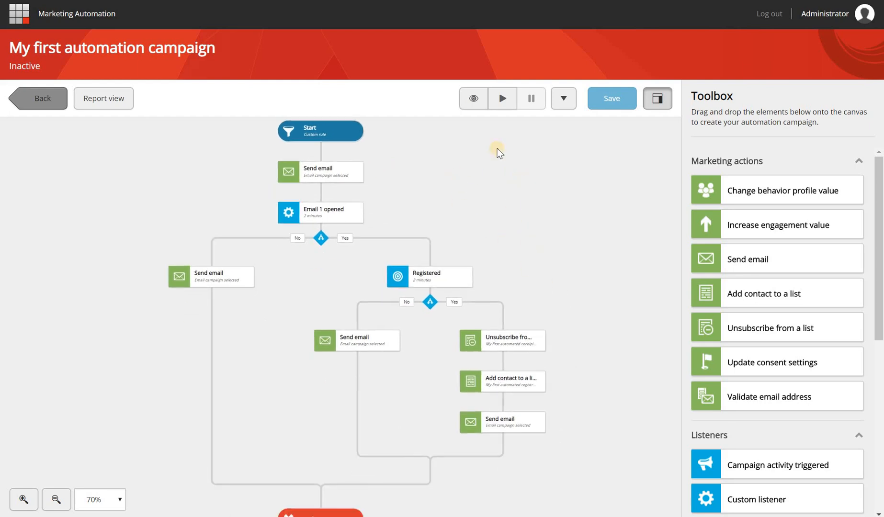
{"action": "left_click", "coordinate": [505, 103]}
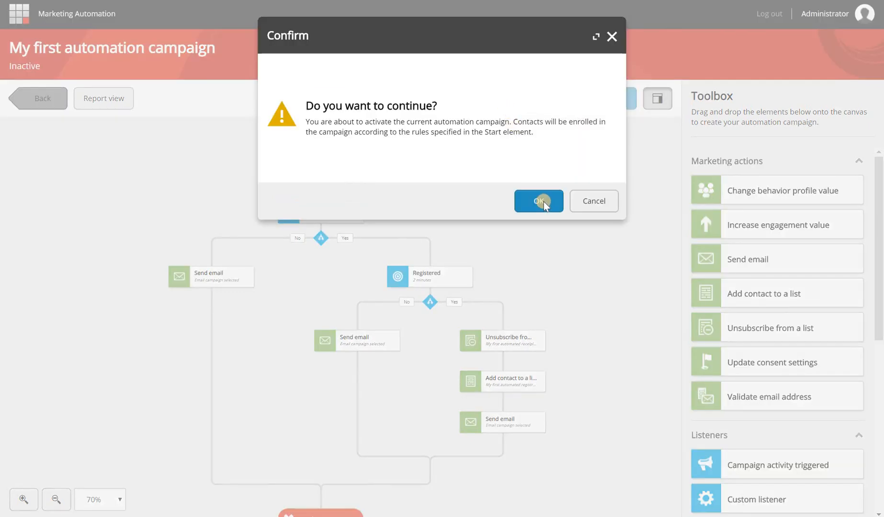
{"action": "left_click", "coordinate": [548, 200]}
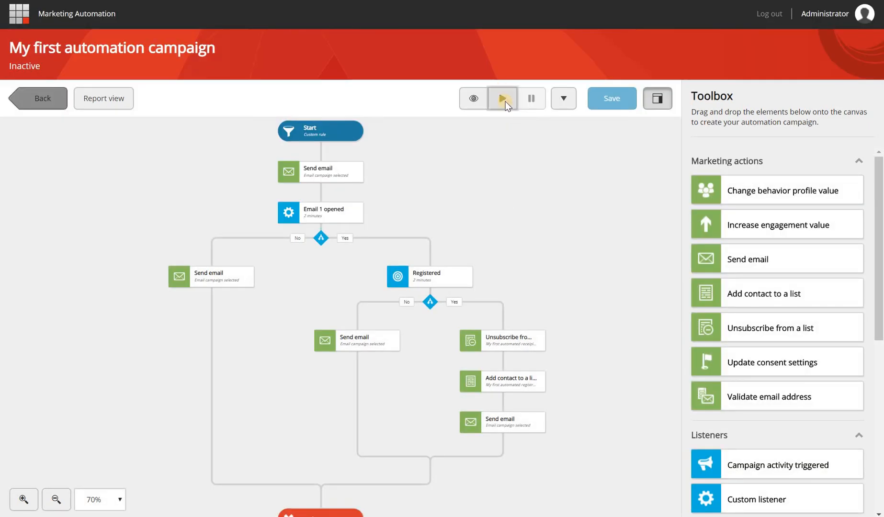
{"action": "left_click", "coordinate": [504, 98]}
{"action": "left_click", "coordinate": [537, 200]}
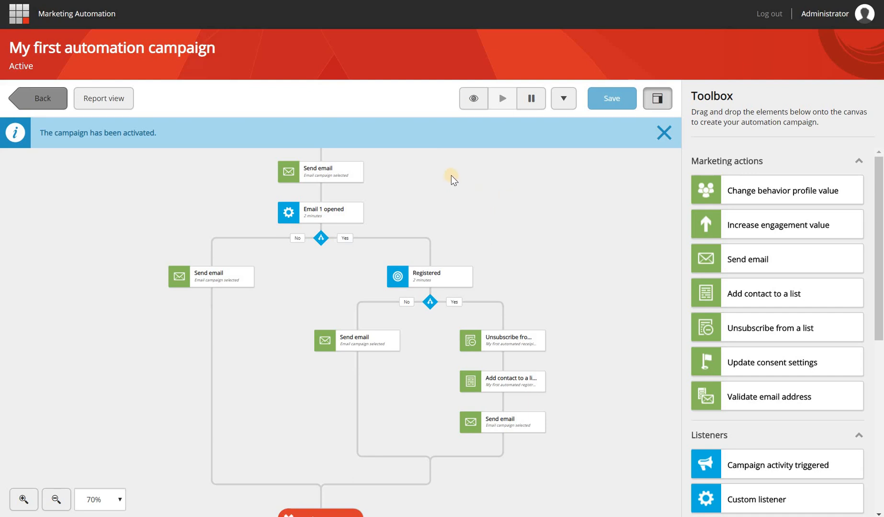
Dismiss the activation notice, check Report view, which has no reports yet, and dismiss that notice
{"action": "left_click_drag", "start_coordinate": [451, 175], "coordinate": [467, 234]}
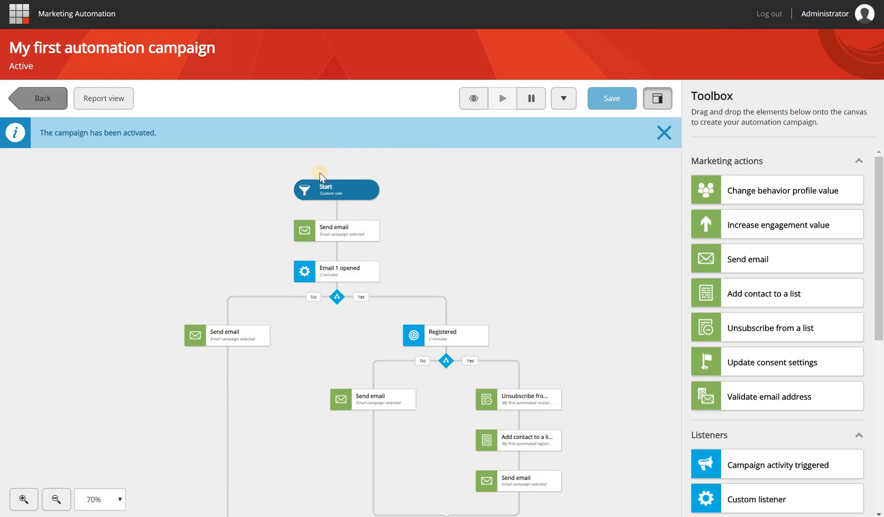
{"action": "left_click", "coordinate": [662, 137]}
{"action": "left_click", "coordinate": [115, 102]}
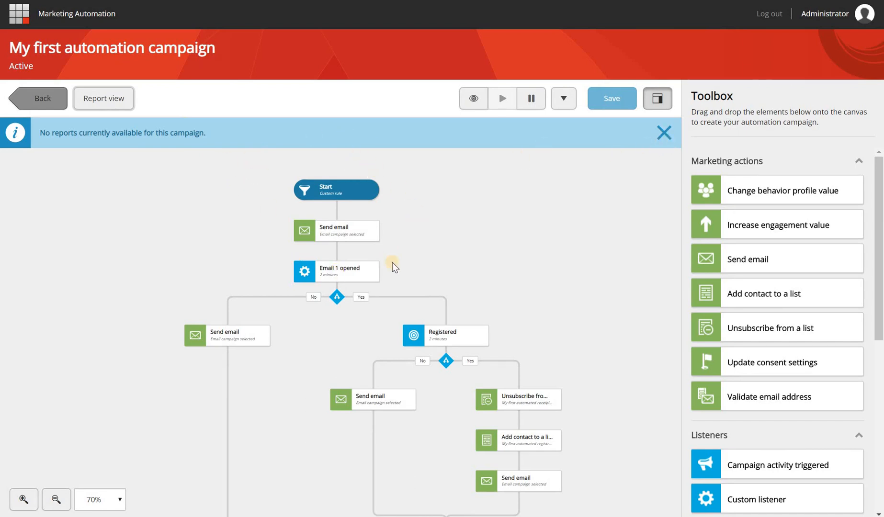
{"action": "left_click", "coordinate": [664, 134]}
{"action": "scroll", "coordinate": [434, 205], "scroll_direction": "up", "scroll_amount": 2}
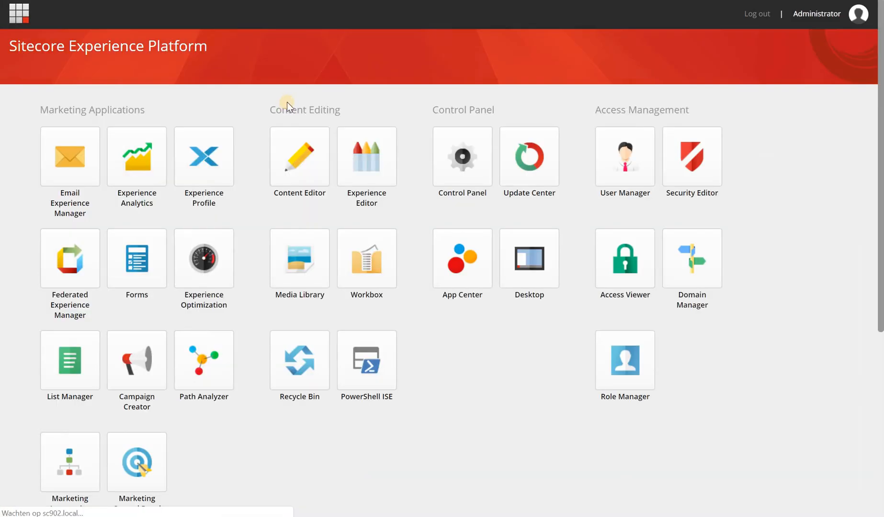
Open List Manager from the launchpad, then switch to the browser's taskbar jump list
{"action": "left_click", "coordinate": [73, 366]}
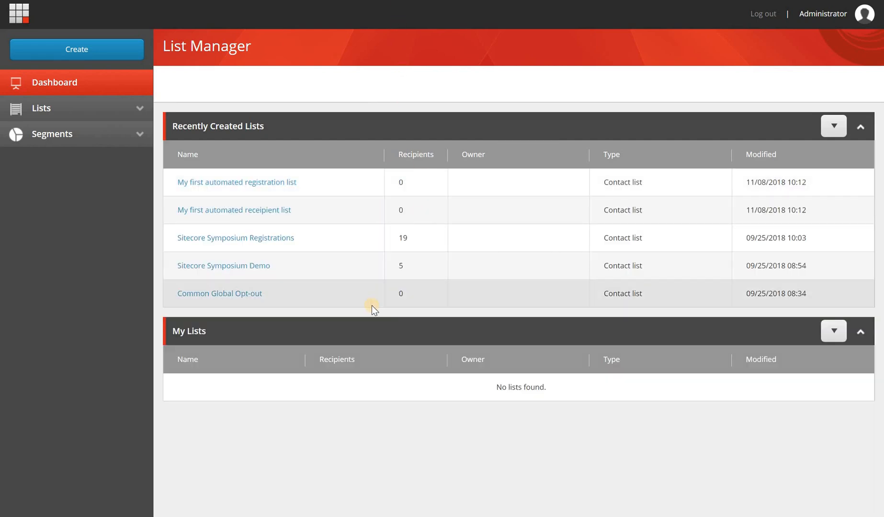
{"action": "key", "text": "alt+Tab"}
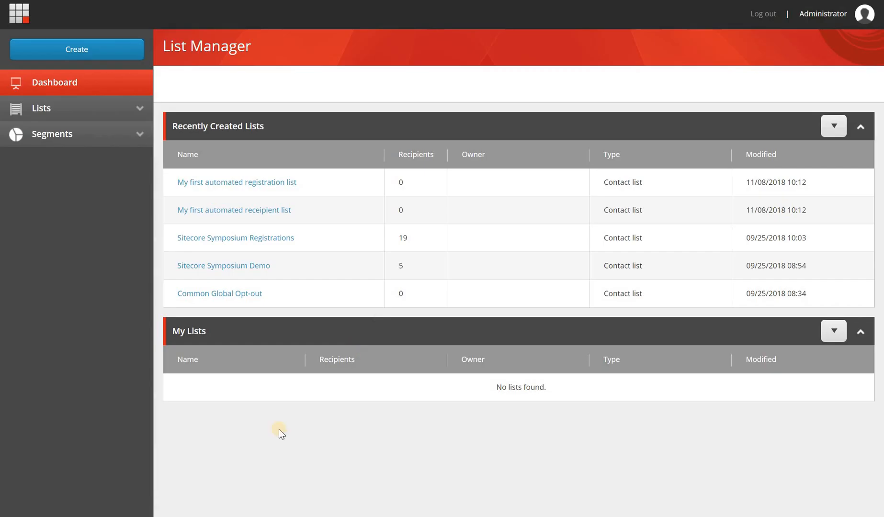
{"action": "right_click", "coordinate": [138, 516]}
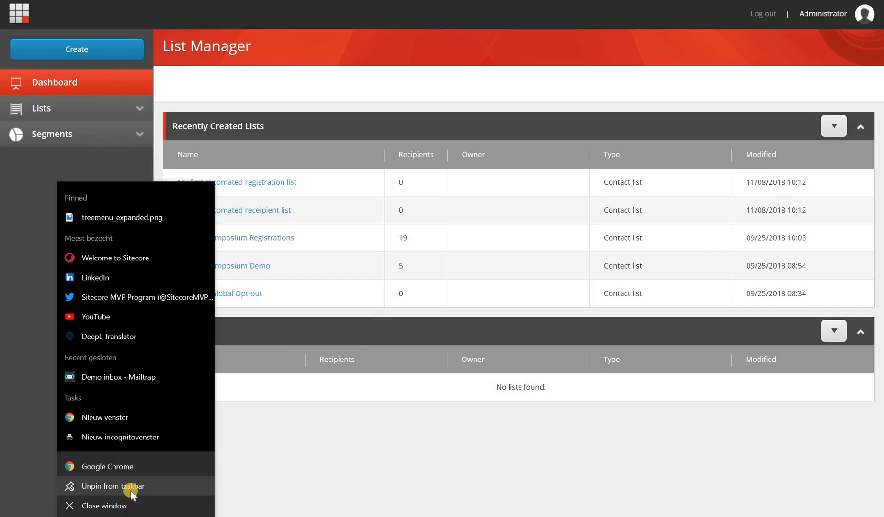
Open a maximized incognito window and go to the Mailtrap website
{"action": "left_click", "coordinate": [201, 429]}
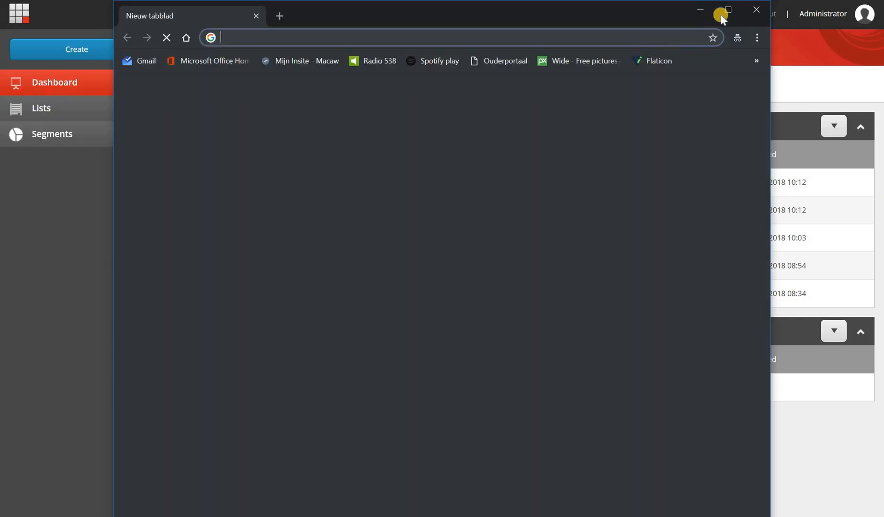
{"action": "left_click", "coordinate": [728, 11]}
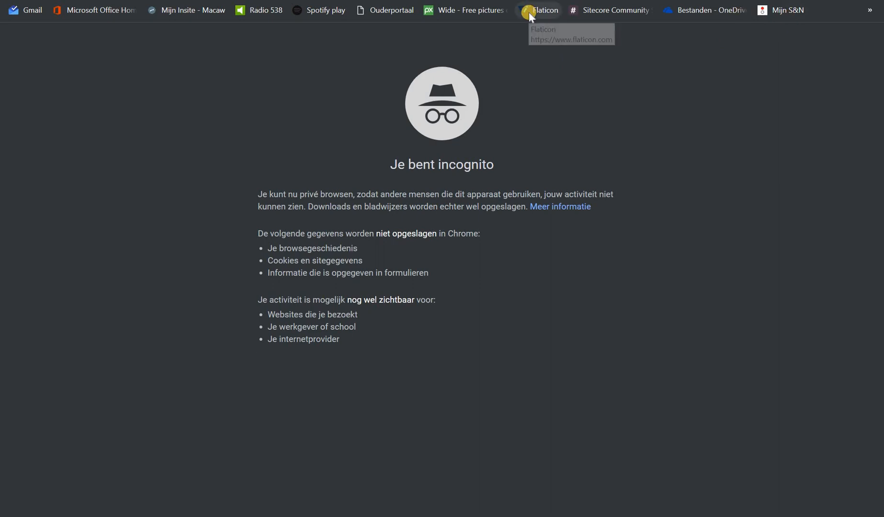
{"action": "type", "text": "mail"}
{"action": "key", "text": "Return"}
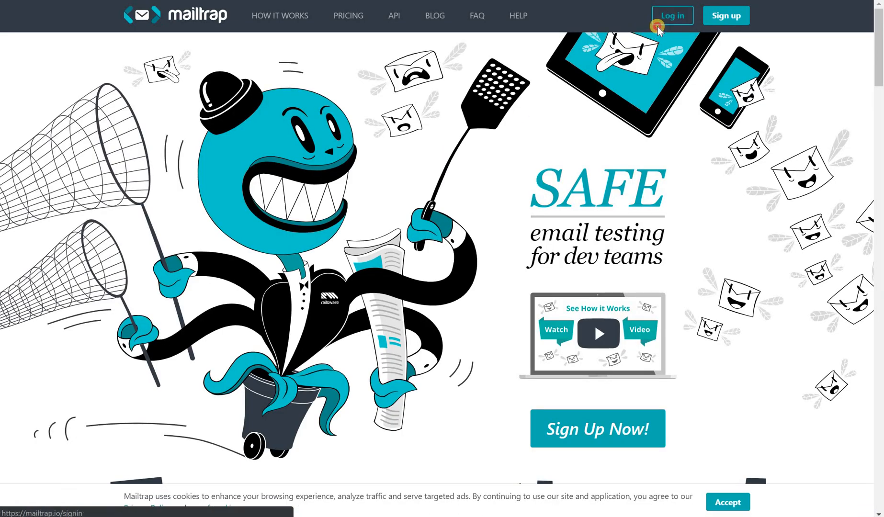
Log in to Mailtrap with the saved credentials and open the Demo inbox
{"action": "left_click", "coordinate": [658, 27]}
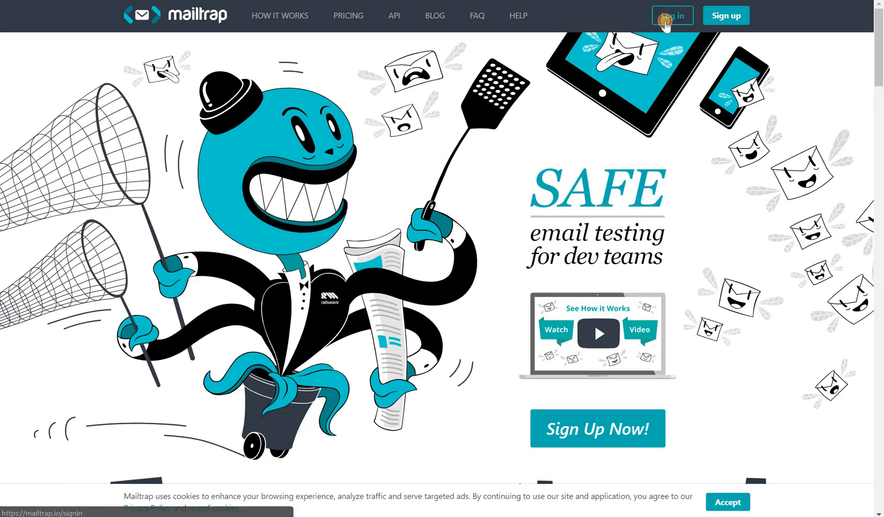
{"action": "left_click", "coordinate": [387, 144]}
{"action": "type", "text": "b."}
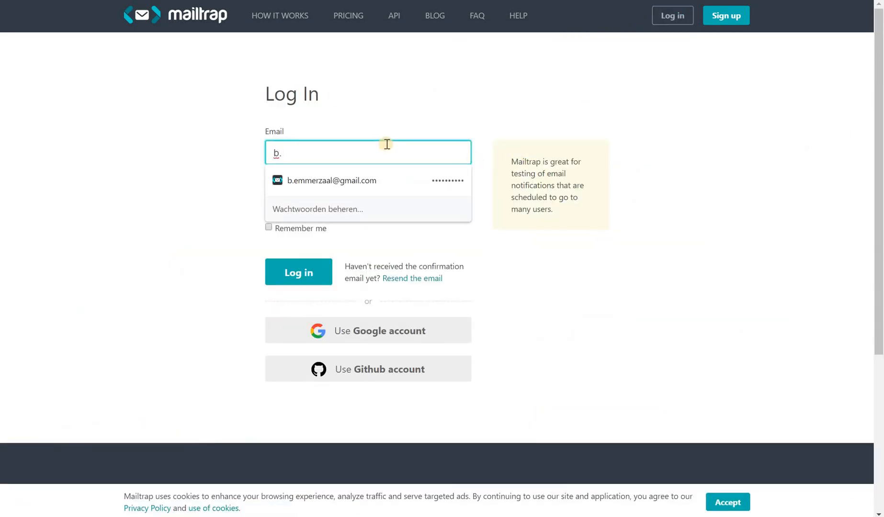
{"action": "key", "text": "Down"}
{"action": "key", "text": "Return"}
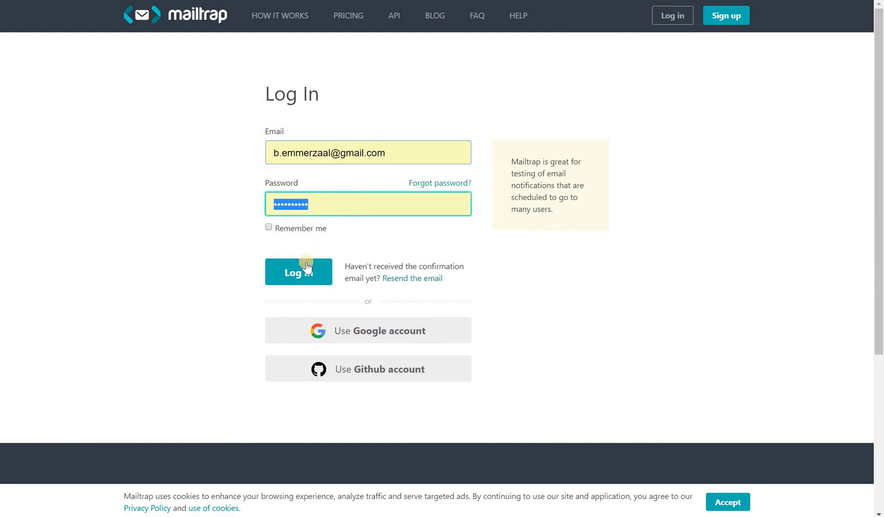
{"action": "left_click", "coordinate": [296, 271]}
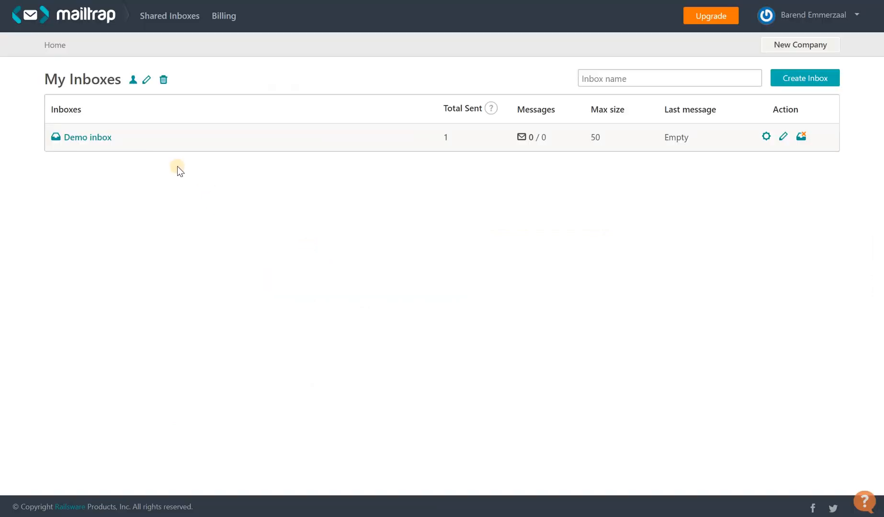
{"action": "left_click", "coordinate": [96, 137]}
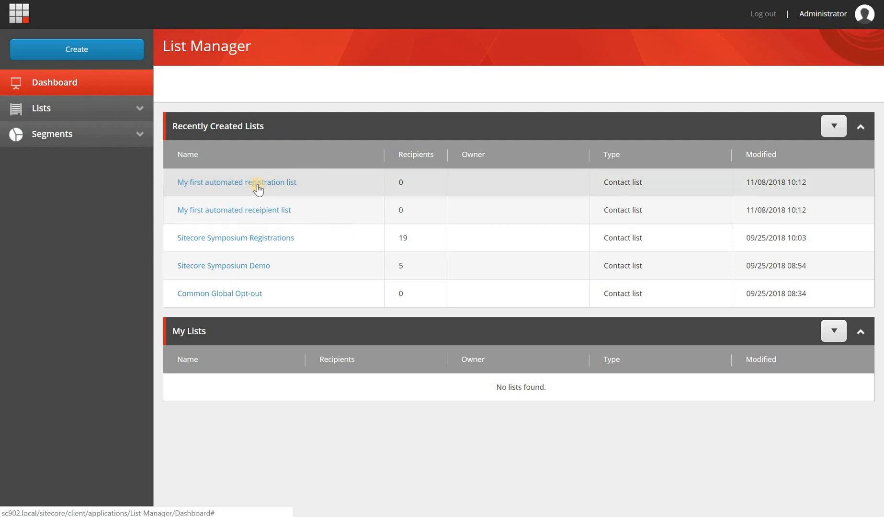
Open My first automated receipient list and start adding a new contact
{"action": "left_click", "coordinate": [266, 213]}
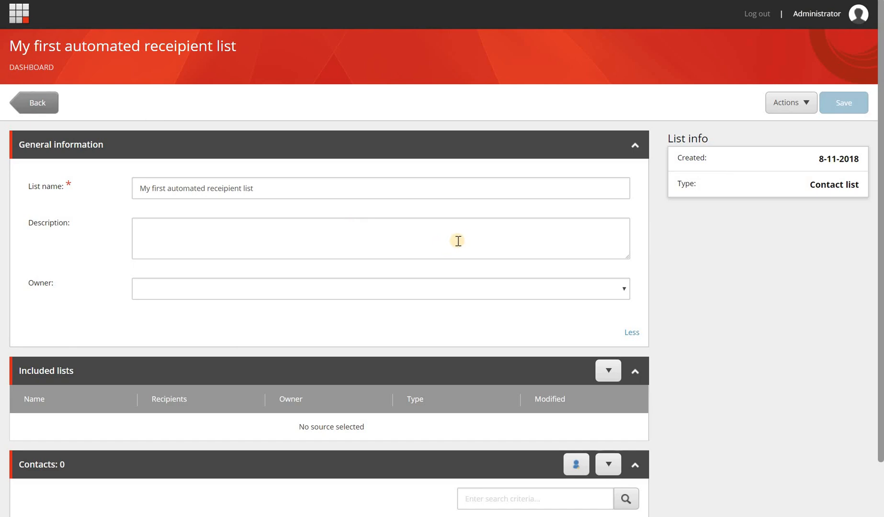
{"action": "scroll", "coordinate": [457, 241], "scroll_direction": "down", "scroll_amount": 1}
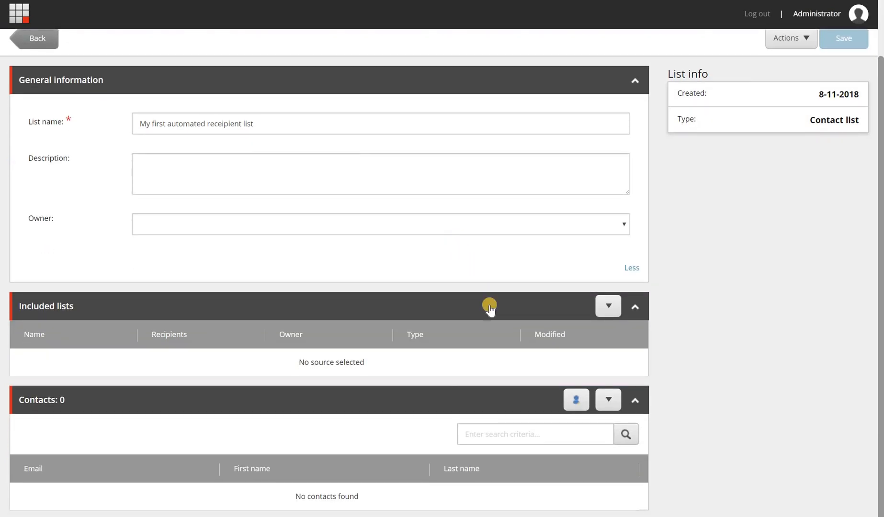
{"action": "left_click", "coordinate": [576, 399]}
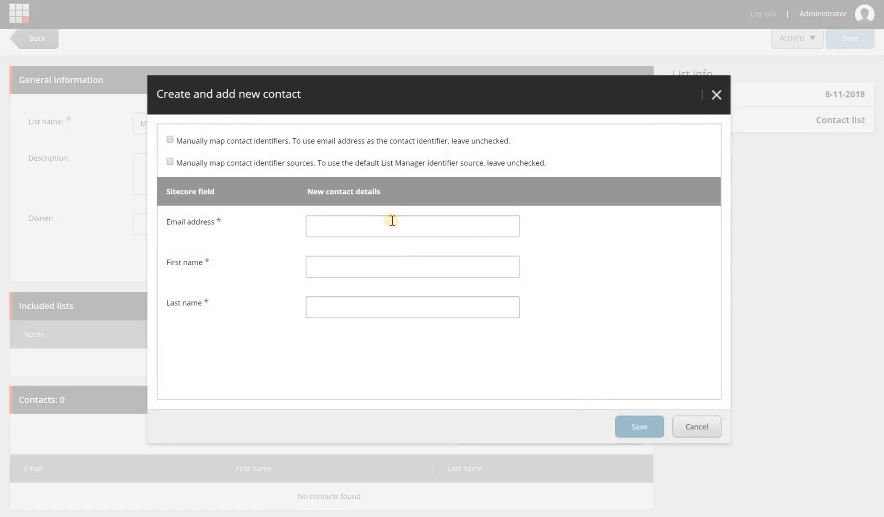
Enter the contact's e-mail, first name Firstname and last name Lastname, and save
{"action": "left_click", "coordinate": [392, 221]}
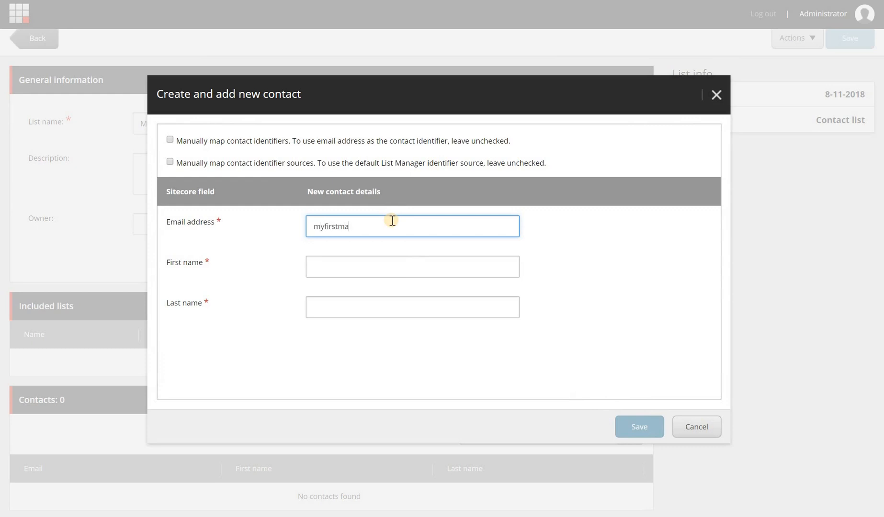
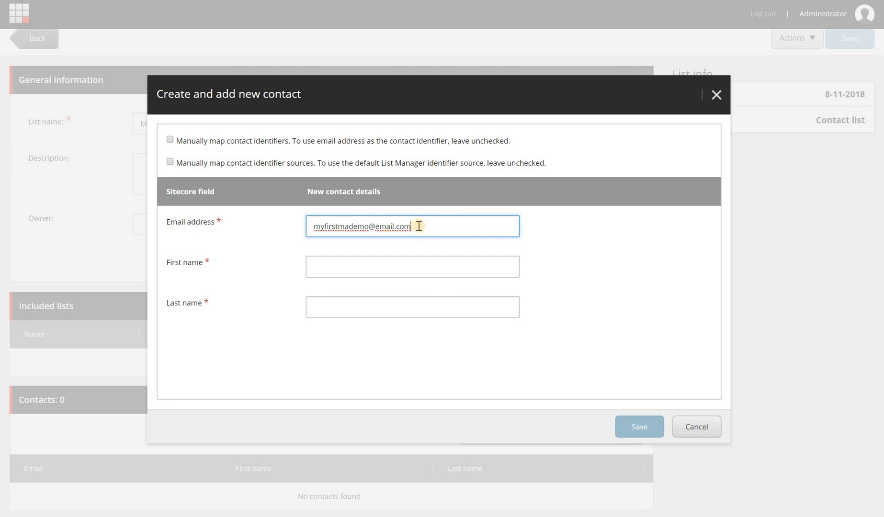
{"action": "left_click", "coordinate": [428, 267]}
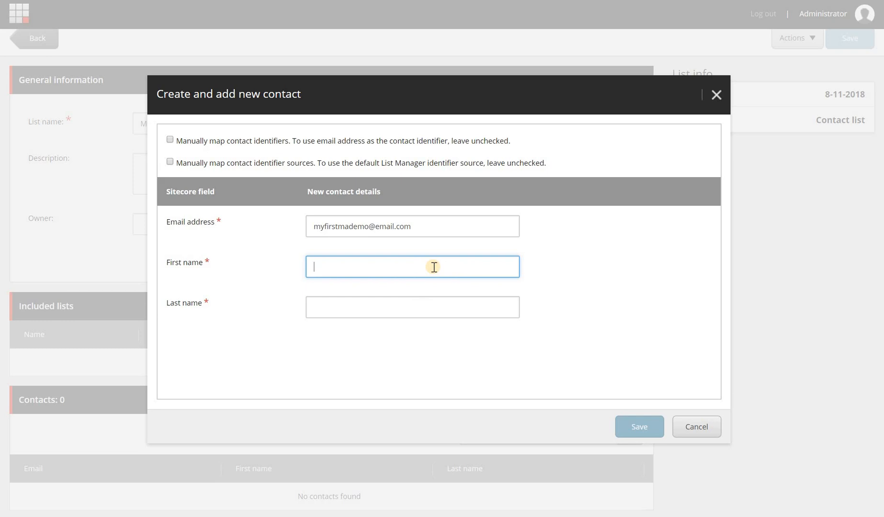
{"action": "type", "text": "rstname"}
{"action": "key", "text": "Tab"}
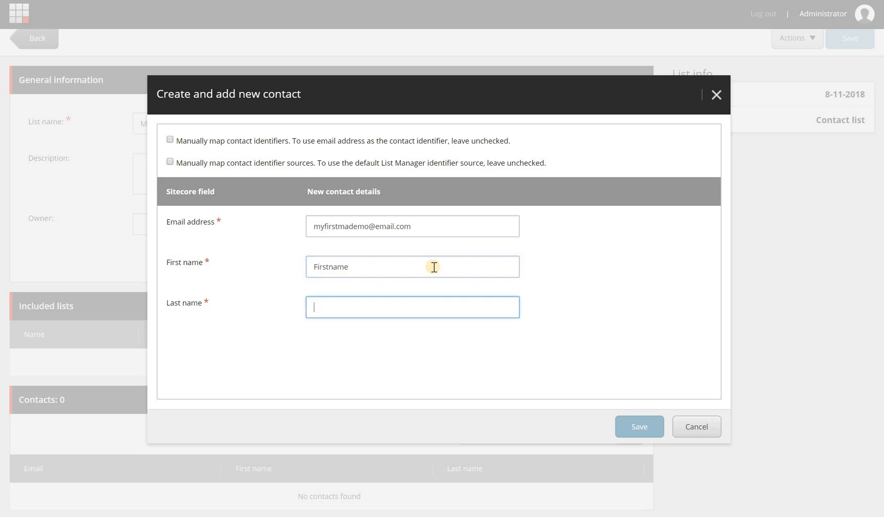
{"action": "type", "text": "lAST"}
{"action": "key", "text": "BackSpace"}
{"action": "key", "text": "BackSpace"}
{"action": "key", "text": "BackSpace"}
{"action": "type", "text": "Lastname"}
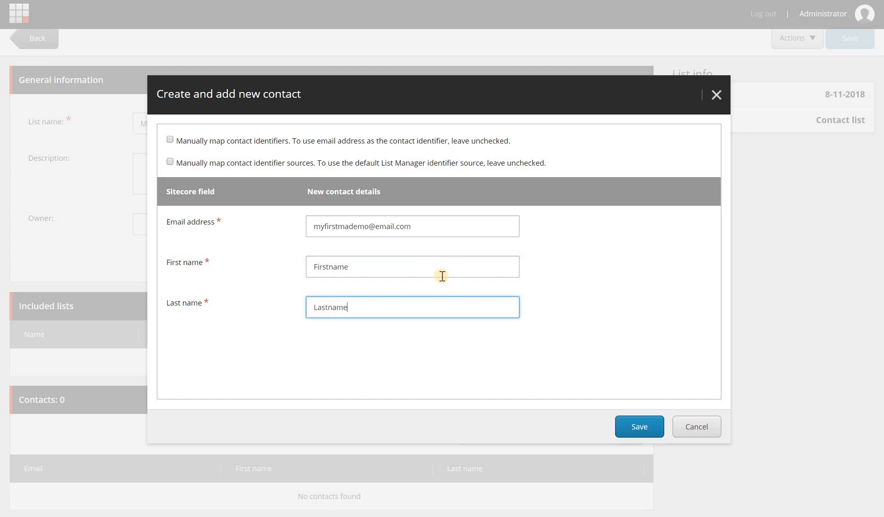
{"action": "left_click", "coordinate": [641, 427]}
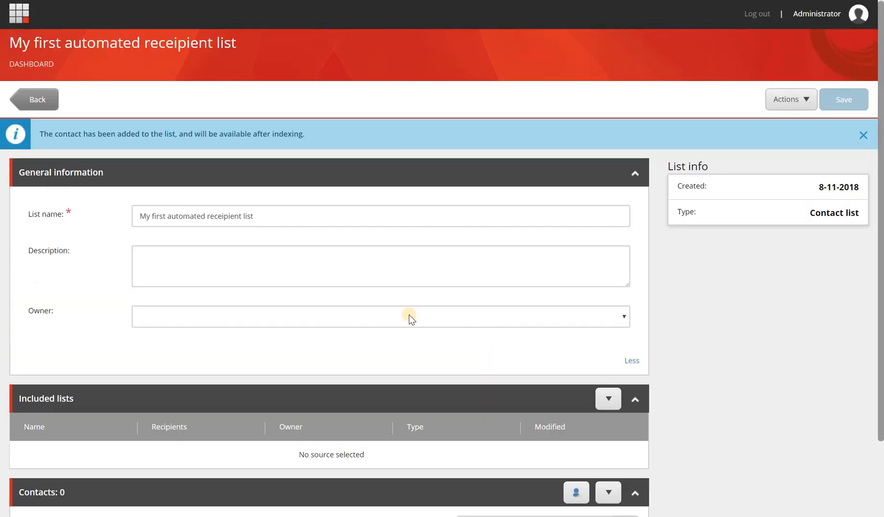
{"action": "scroll", "coordinate": [231, 310], "scroll_direction": "down", "scroll_amount": 2}
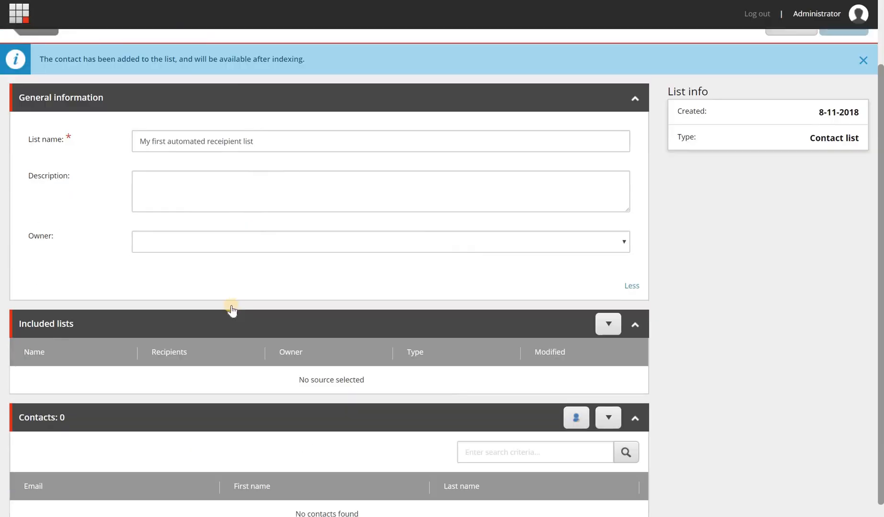
{"action": "scroll", "coordinate": [244, 301], "scroll_direction": "down", "scroll_amount": 1}
{"action": "scroll", "coordinate": [259, 290], "scroll_direction": "up", "scroll_amount": 3}
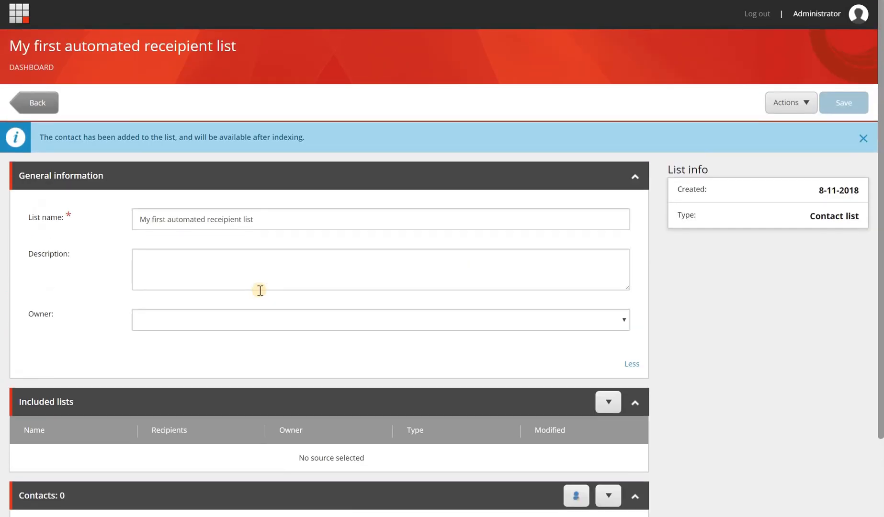
Reload and open the Campaign overview report for 'My first automation campaign' to see its contact count
{"action": "key", "text": "F5"}
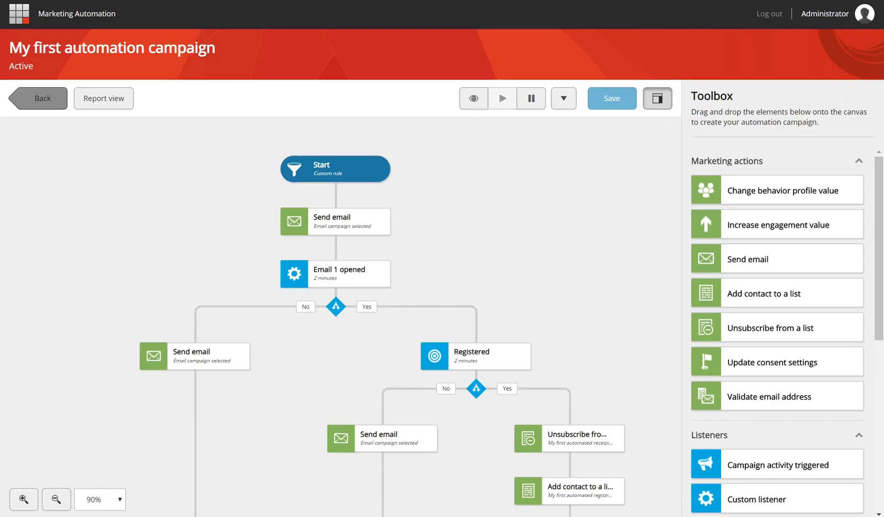
{"action": "left_click", "coordinate": [108, 101]}
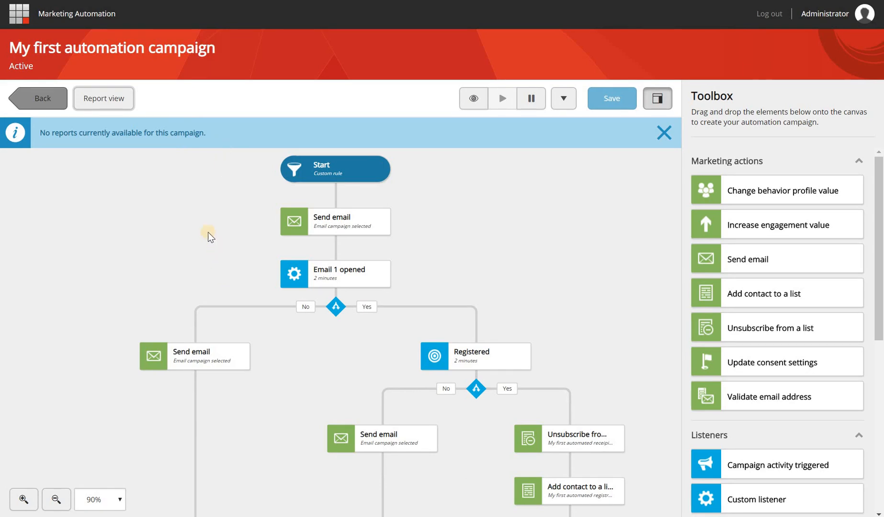
{"action": "left_click", "coordinate": [113, 94]}
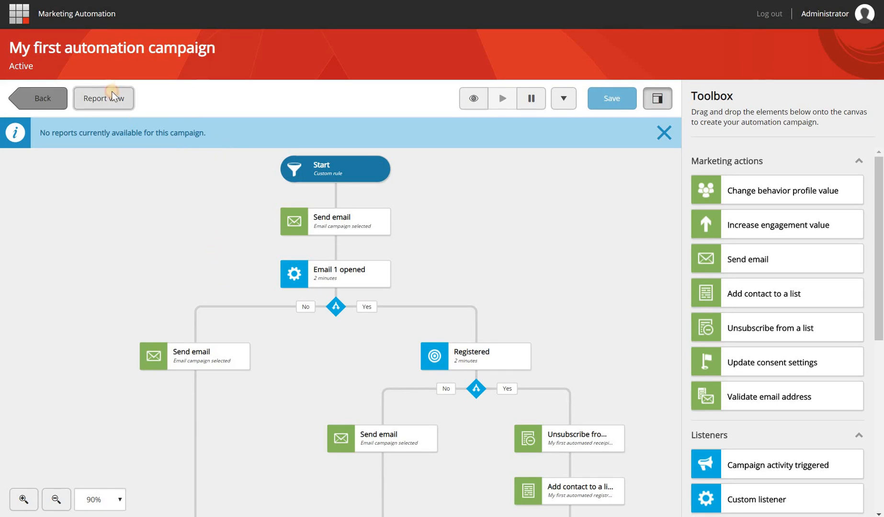
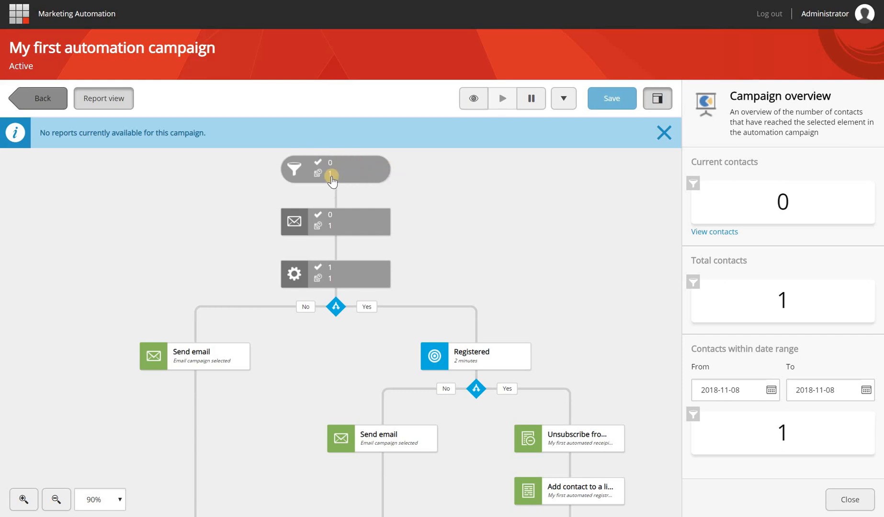
Add the listener node's counts to the overview, showing 1 current contact, then bring up Mailtrap
{"action": "left_click", "coordinate": [365, 280]}
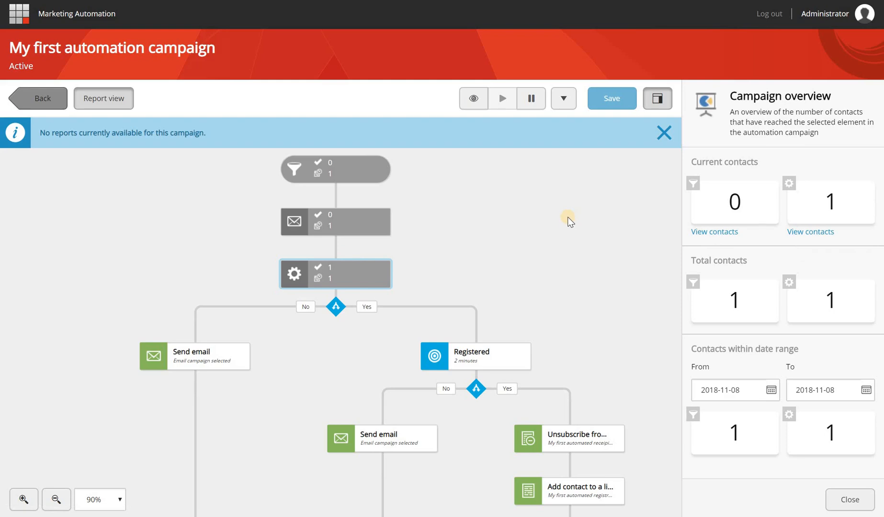
{"action": "key", "text": "alt+Tab"}
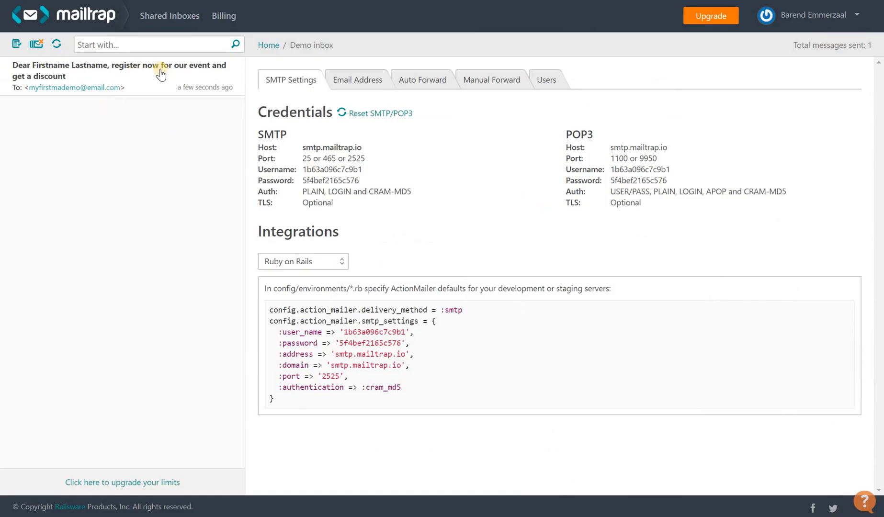
Open the 'register now' test email and follow its 'Yes, I Want To Register' link
{"action": "left_click", "coordinate": [72, 78]}
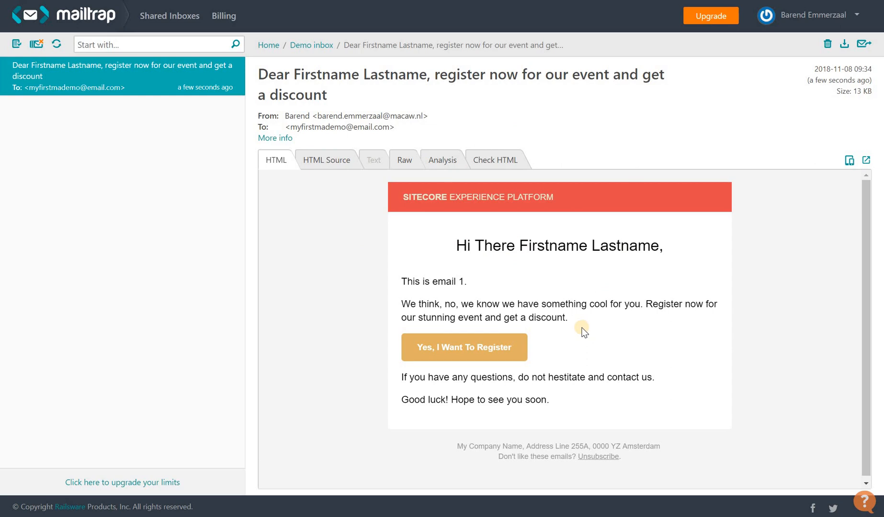
{"action": "left_click", "coordinate": [479, 346]}
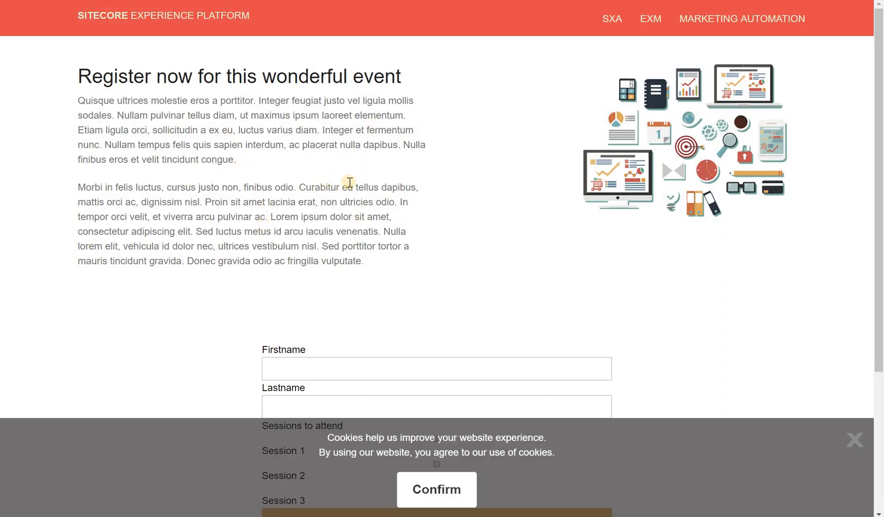
{"action": "key", "text": "alt+Tab"}
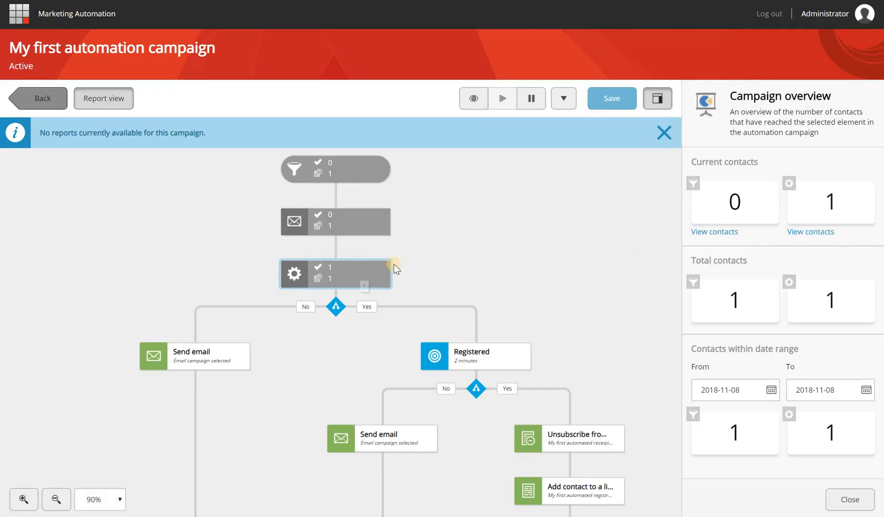
Check the contacts list for the current node and refresh the Report view counts
{"action": "left_click", "coordinate": [824, 232]}
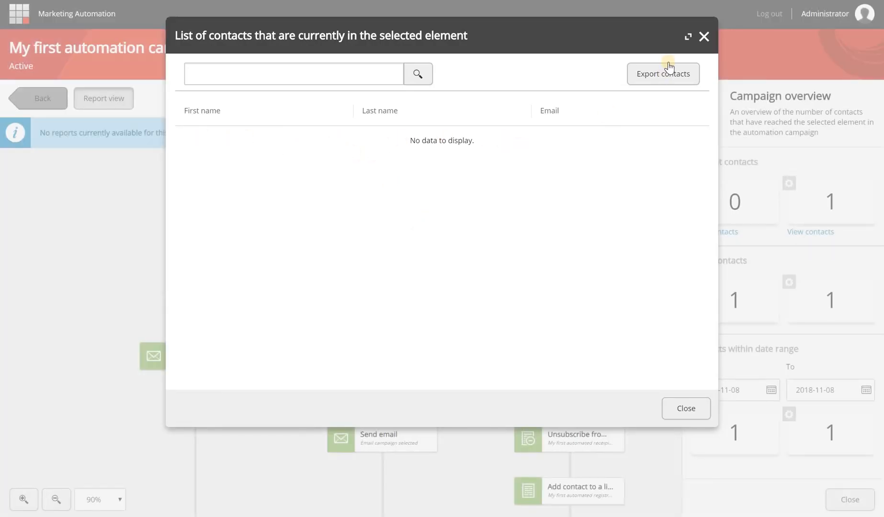
{"action": "left_click", "coordinate": [703, 36]}
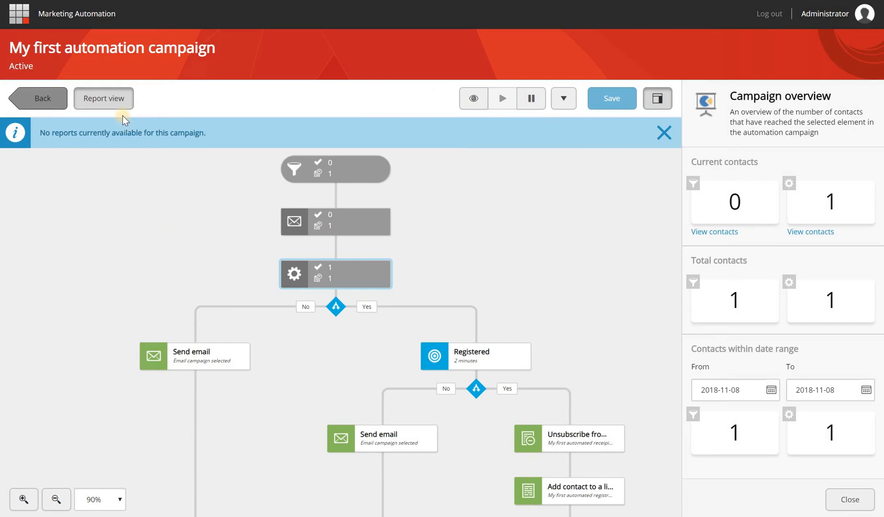
{"action": "left_click", "coordinate": [119, 99]}
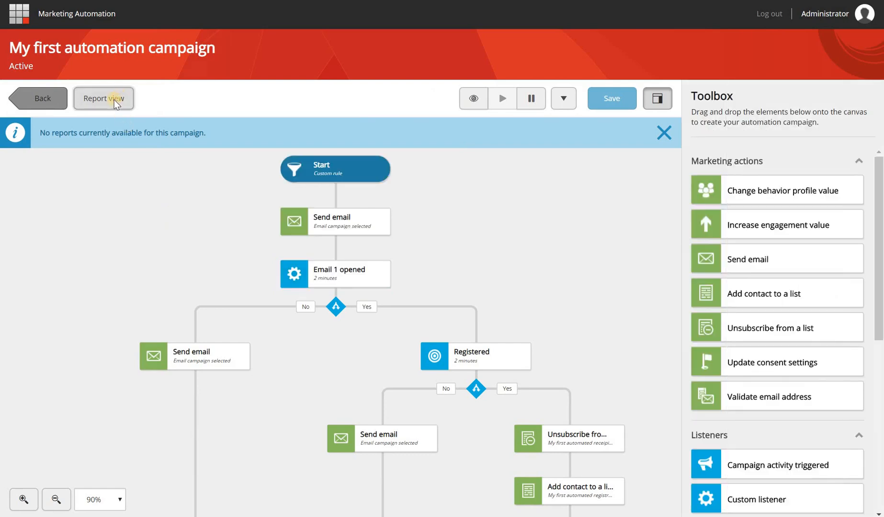
{"action": "left_click", "coordinate": [114, 99]}
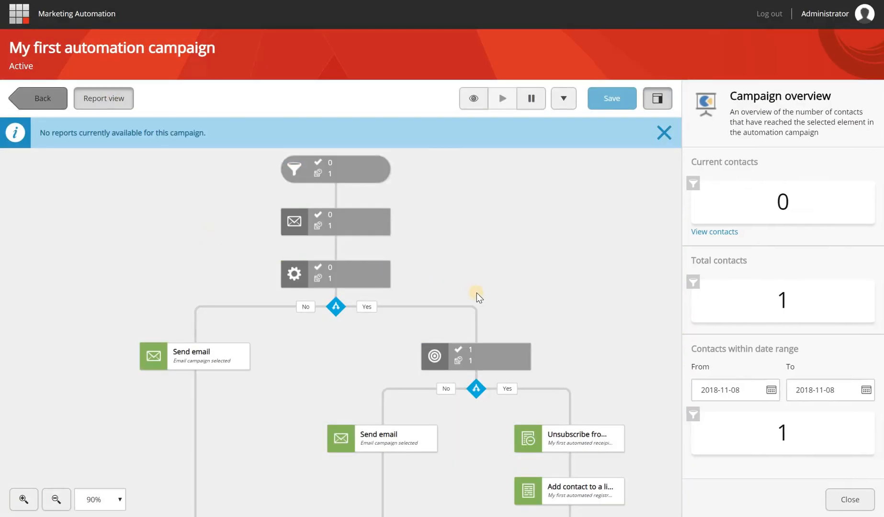
Select the Registered node and view its contacts to confirm the test contact is there
{"action": "left_click", "coordinate": [371, 271]}
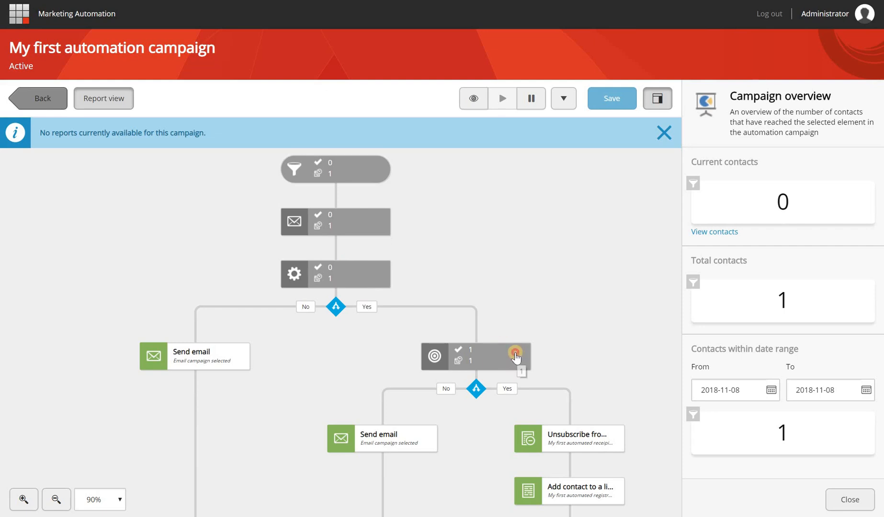
{"action": "left_click", "coordinate": [515, 357]}
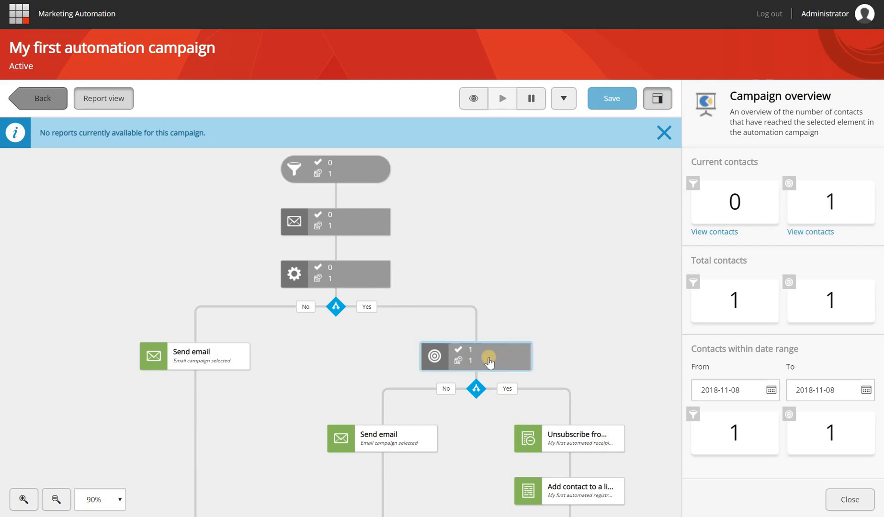
{"action": "left_click", "coordinate": [812, 233]}
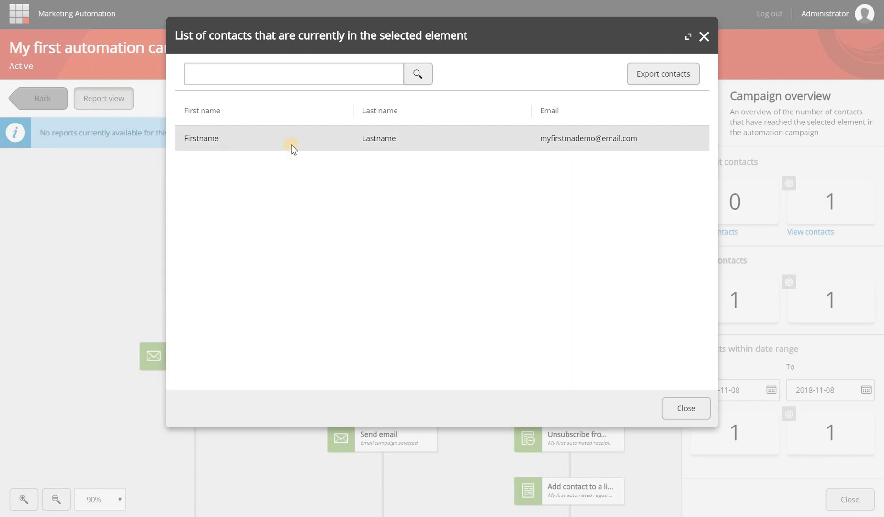
{"action": "left_click", "coordinate": [704, 36]}
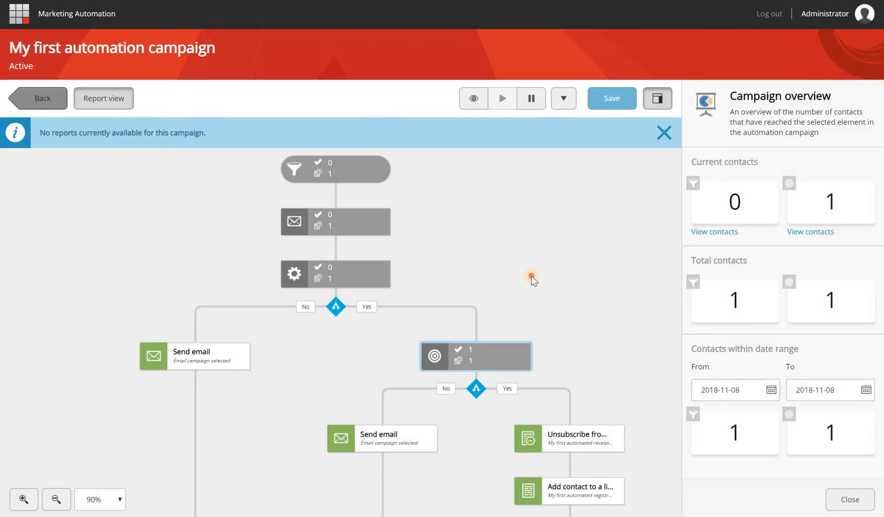
{"action": "left_click_drag", "start_coordinate": [532, 276], "coordinate": [503, 263]}
{"action": "left_click_drag", "start_coordinate": [554, 348], "coordinate": [456, 291]}
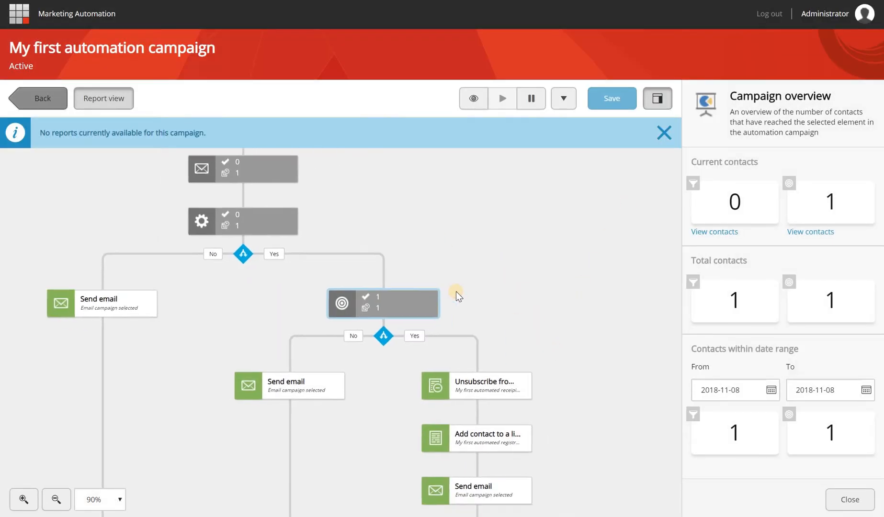
{"action": "key", "text": "alt+Tab"}
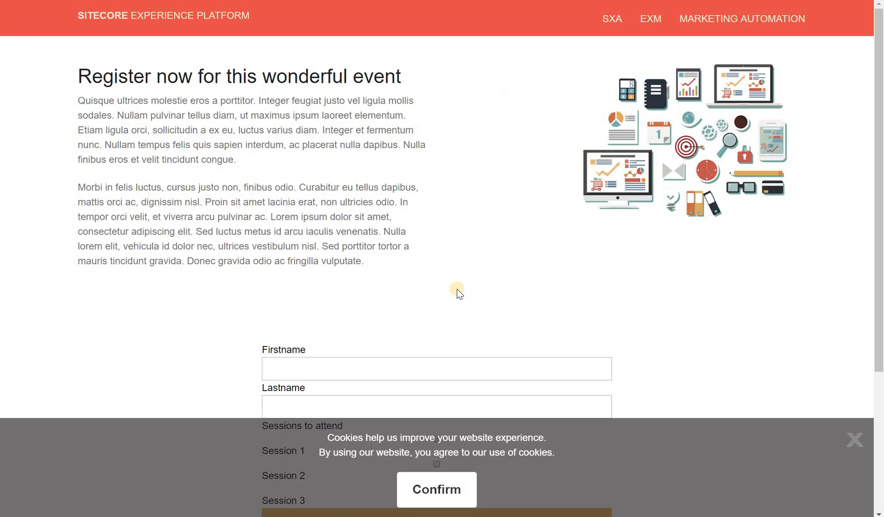
Register as Firstname Lastname for Sessions 1 and 2 on the event form
{"action": "left_click", "coordinate": [433, 360]}
{"action": "scroll", "coordinate": [468, 311], "scroll_direction": "down", "scroll_amount": 4}
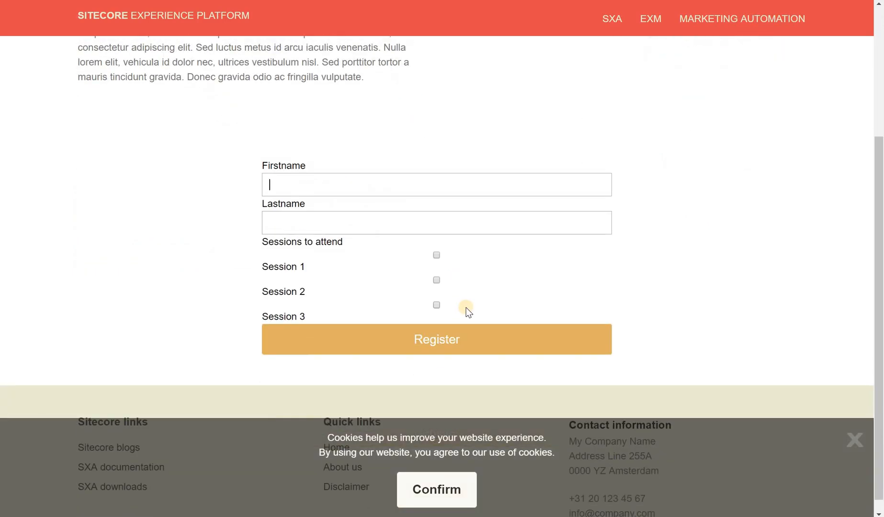
{"action": "type", "text": "Firstna"}
{"action": "key", "text": "Tab"}
{"action": "type", "text": "`Lastname"}
{"action": "key", "text": "Tab"}
{"action": "key", "text": "space"}
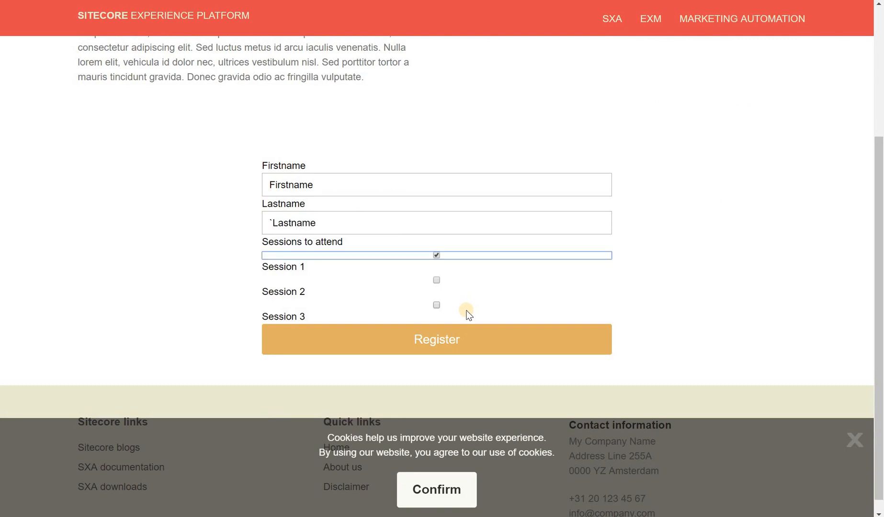
{"action": "key", "text": "Tab"}
{"action": "key", "text": "space"}
{"action": "left_click", "coordinate": [446, 339]}
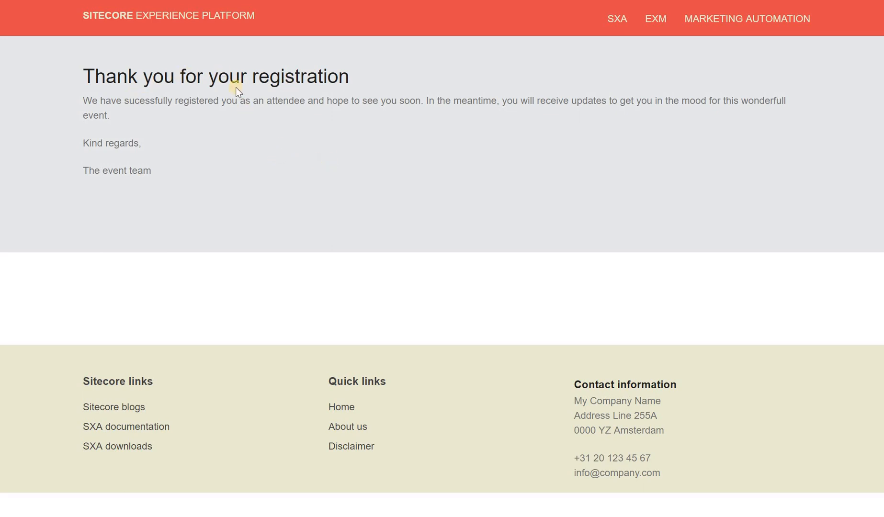
{"action": "key", "text": "alt+Tab"}
{"action": "key", "text": "alt+Tab"}
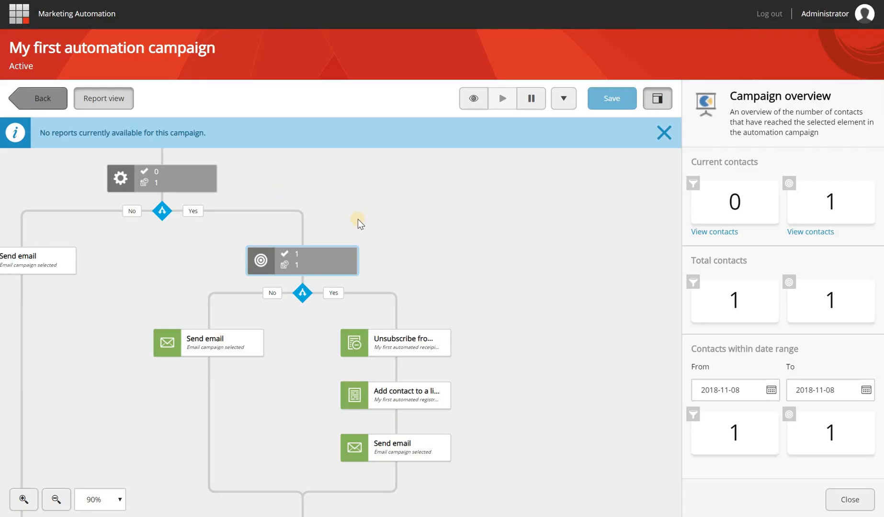
Refresh the report counts and pan down to the exit node to confirm the contact exited
{"action": "left_click", "coordinate": [118, 98]}
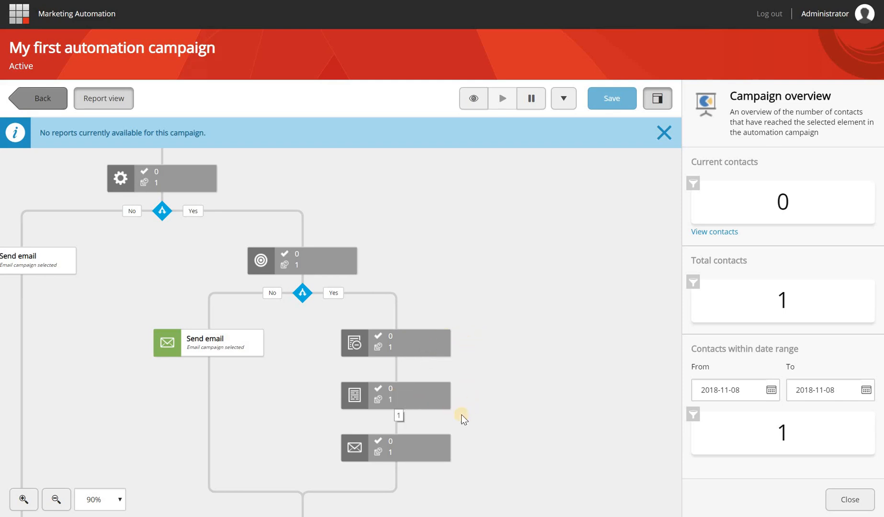
{"action": "left_click", "coordinate": [492, 398]}
{"action": "left_click_drag", "start_coordinate": [396, 485], "coordinate": [438, 397]}
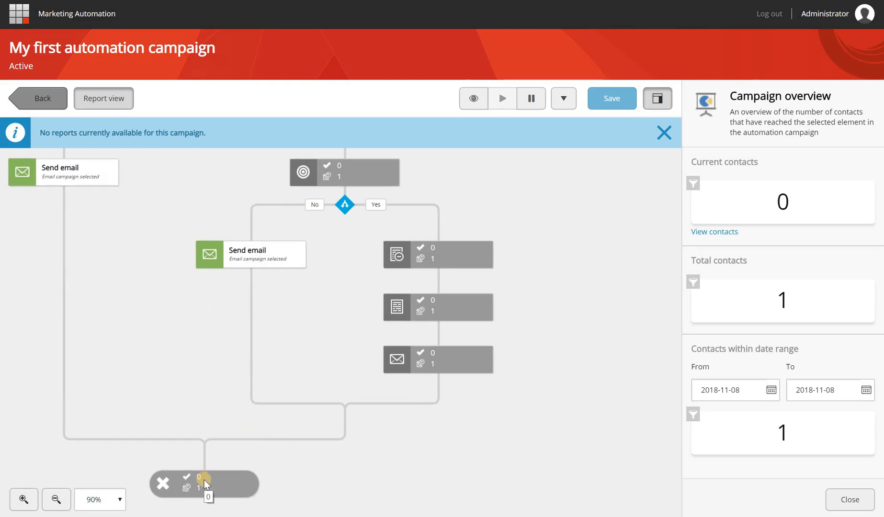
{"action": "key", "text": "alt+Tab"}
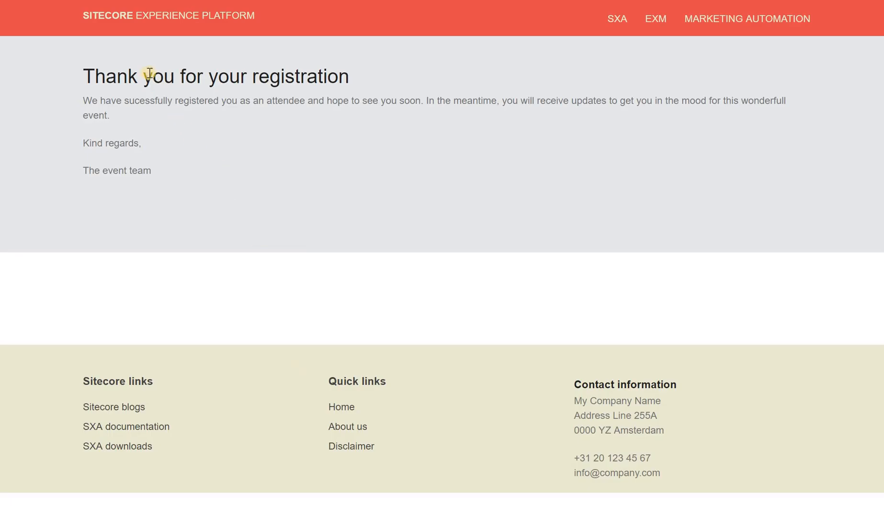
Open the new 'thanks for your registration' email in the Mailtrap inbox
{"action": "key", "text": "alt+Tab"}
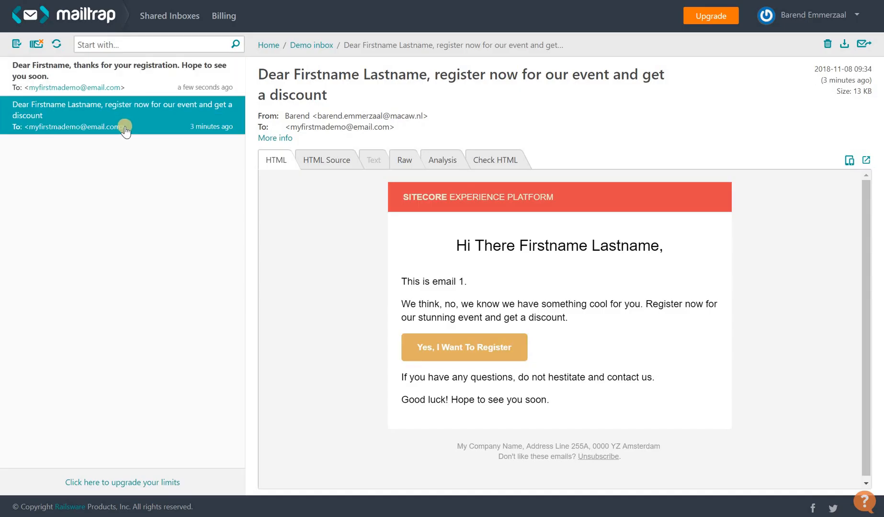
{"action": "left_click", "coordinate": [57, 76]}
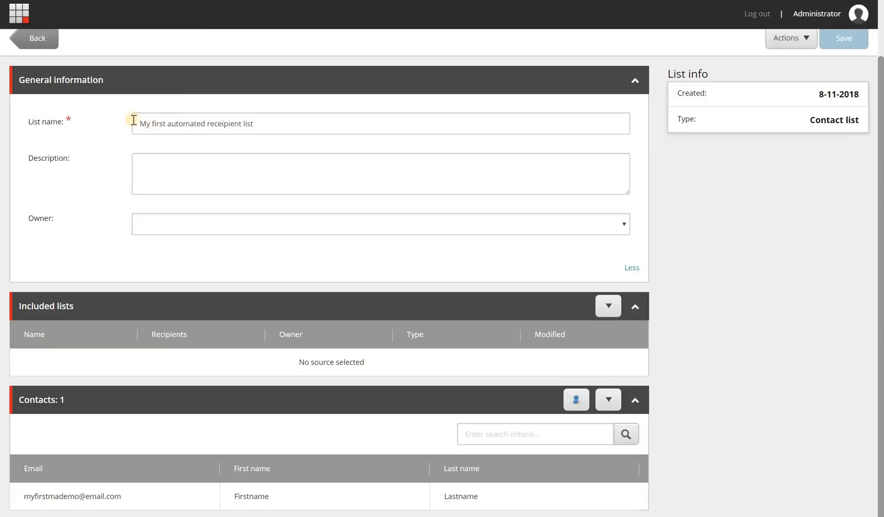
Add a contact with an e-mail, first name 'Test firstname' and last name 'Test lastname', then reload
{"action": "left_click", "coordinate": [571, 405]}
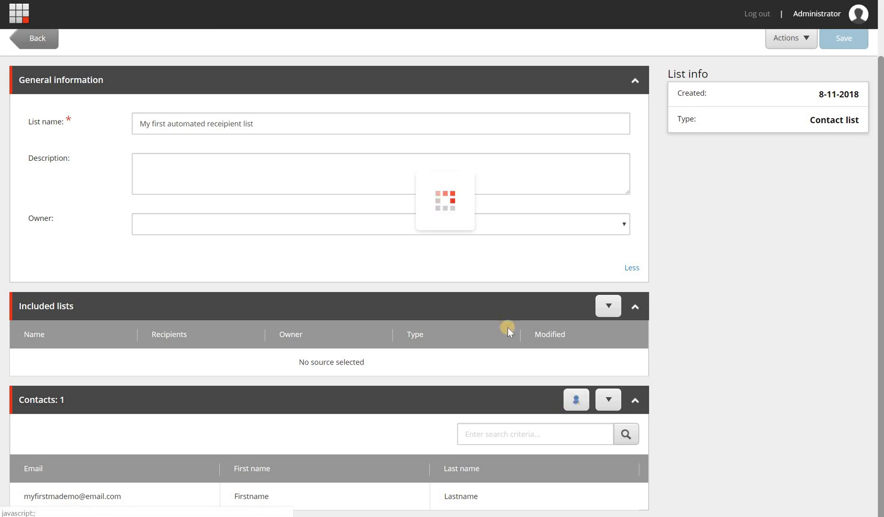
{"action": "left_click", "coordinate": [363, 221]}
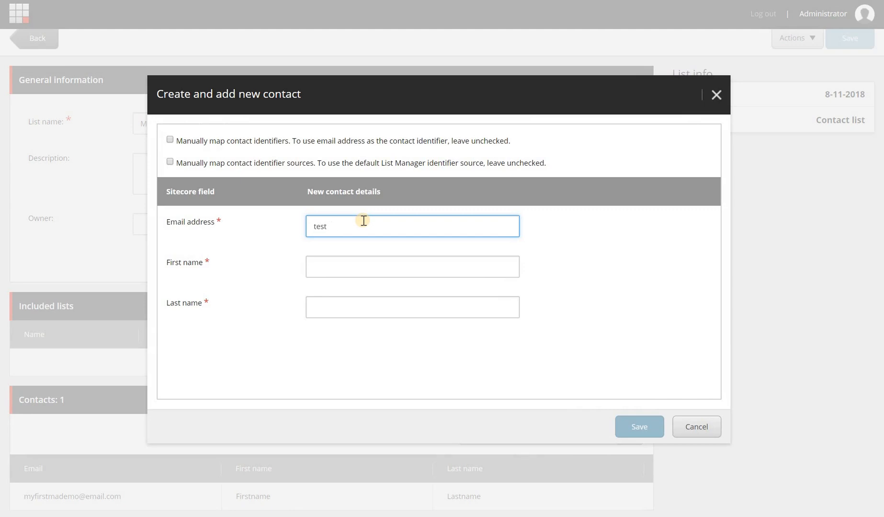
{"action": "type", "text": "test1`0"}
{"action": "key", "text": "BackSpace"}
{"action": "key", "text": "BackSpace"}
{"action": "type", "text": "00@email.com"}
{"action": "key", "text": "Tab"}
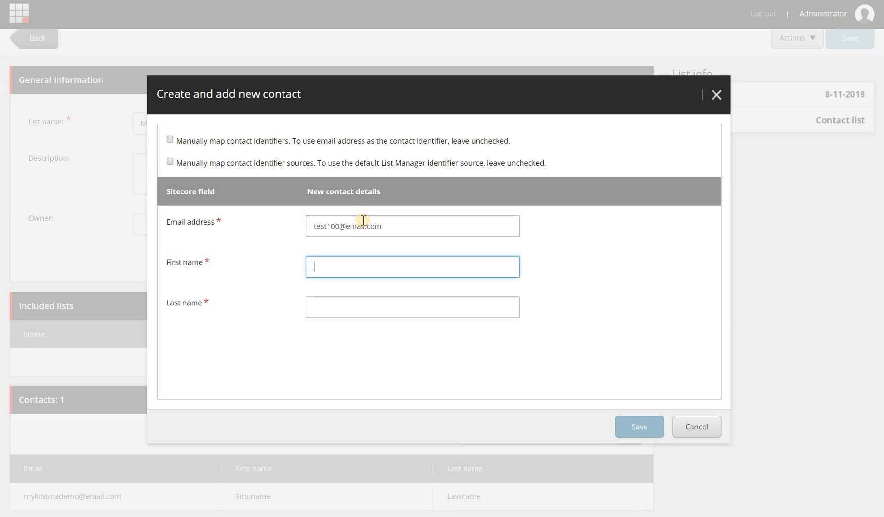
{"action": "type", "text": "Test firstname"}
{"action": "key", "text": "Tab"}
{"action": "type", "text": "TEST"}
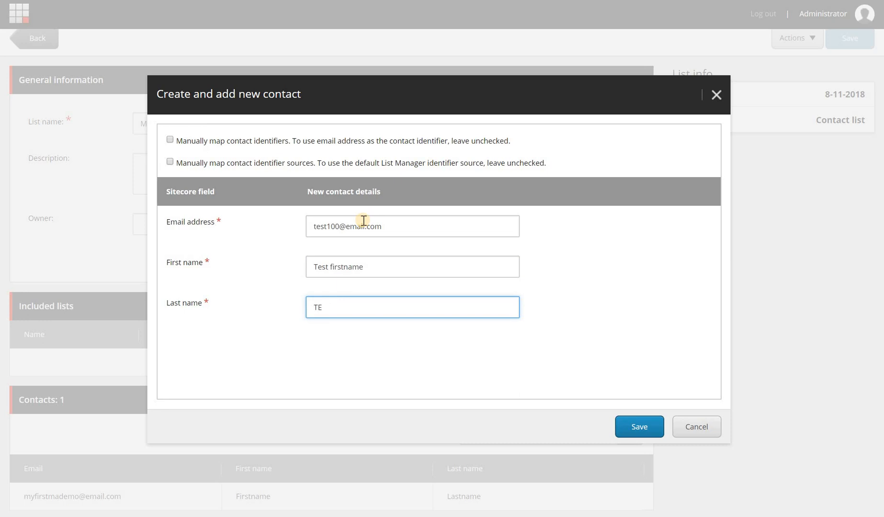
{"action": "type", "text": " lastname"}
{"action": "left_click", "coordinate": [644, 426]}
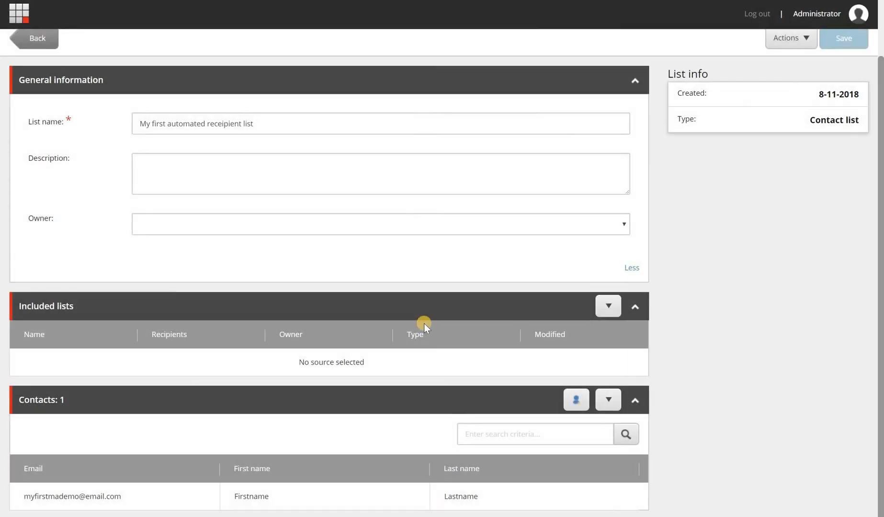
{"action": "scroll", "coordinate": [425, 312], "scroll_direction": "down", "scroll_amount": 1}
{"action": "scroll", "coordinate": [425, 313], "scroll_direction": "up", "scroll_amount": 3}
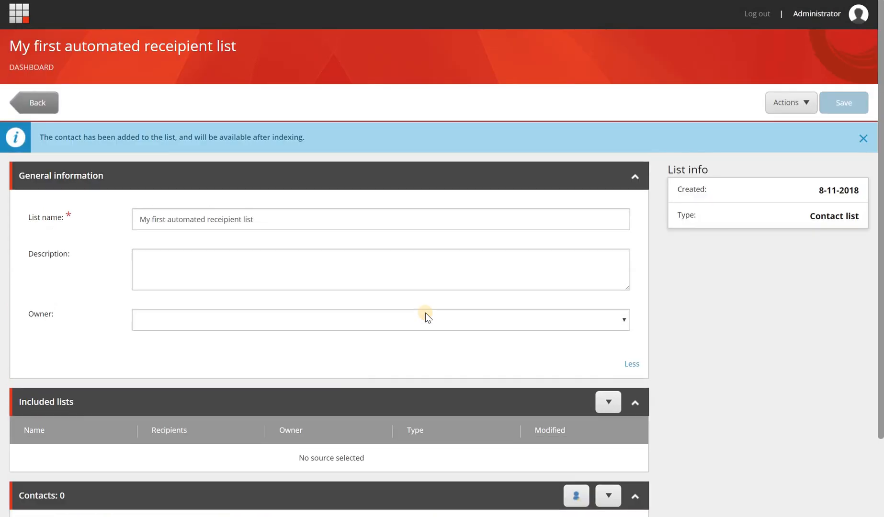
{"action": "key", "text": "F5"}
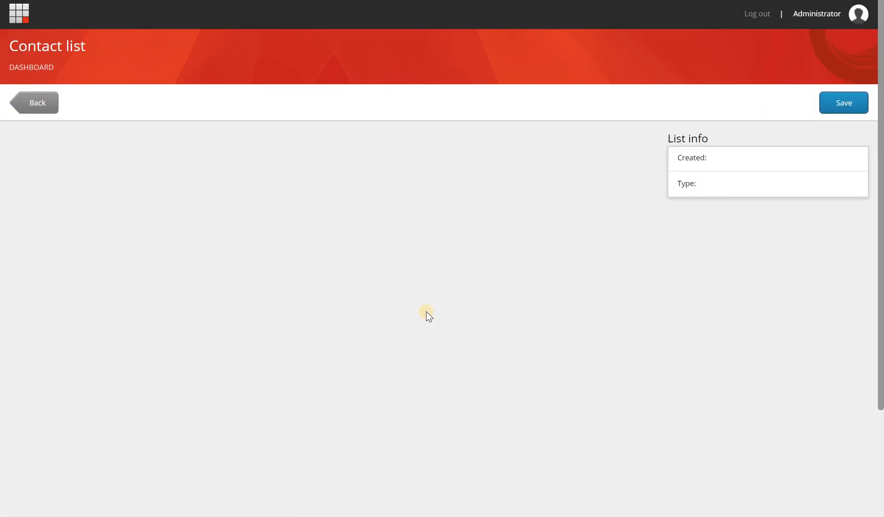
Review the recipient list's single 'Test firstname' contact and go back to List Manager
{"action": "scroll", "coordinate": [396, 306], "scroll_direction": "down", "scroll_amount": 3}
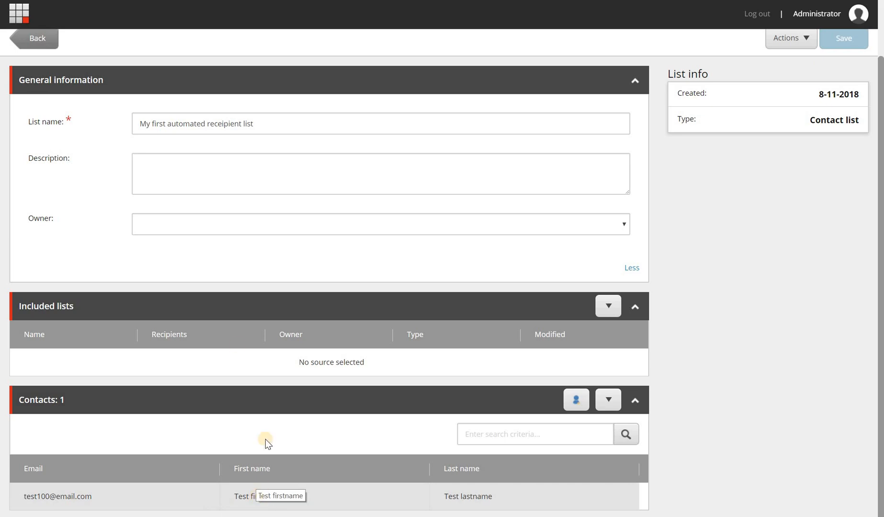
{"action": "scroll", "coordinate": [152, 250], "scroll_direction": "up", "scroll_amount": 2}
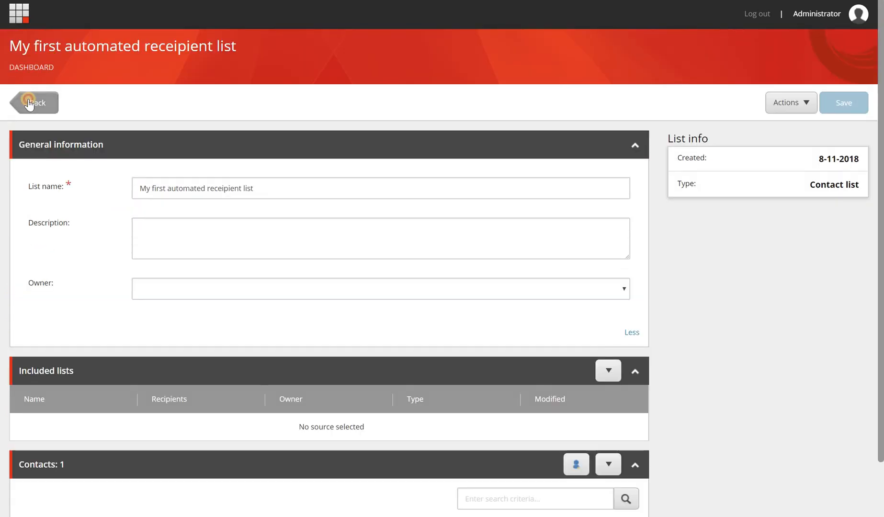
{"action": "left_click", "coordinate": [29, 103]}
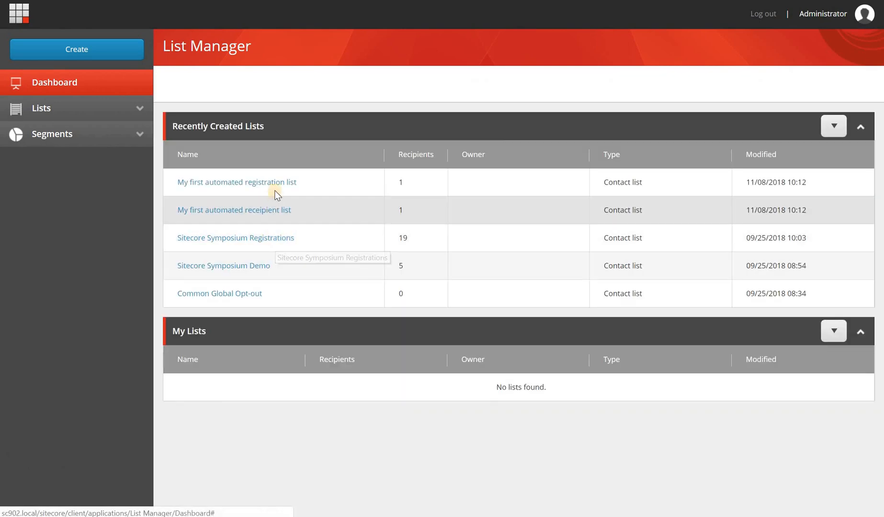
Open 'My first automated registration list' and check its Contacts table holds one contact
{"action": "left_click", "coordinate": [282, 183]}
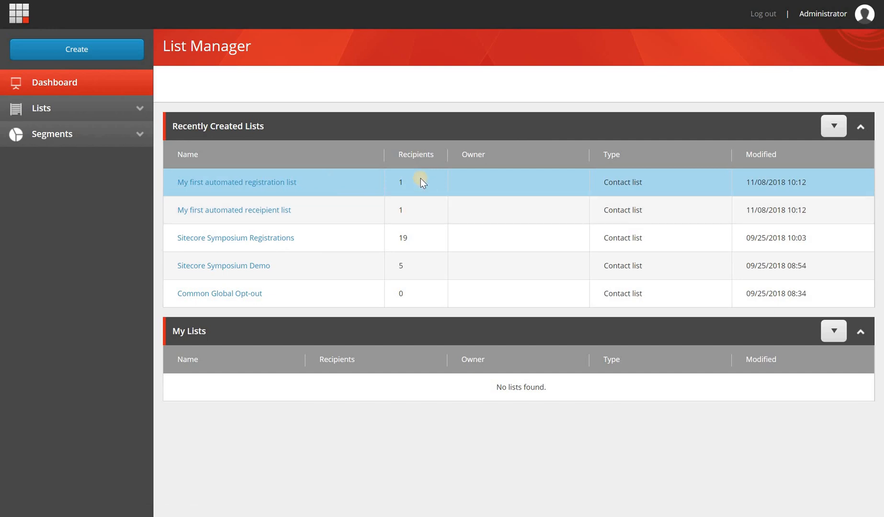
{"action": "left_click", "coordinate": [271, 182]}
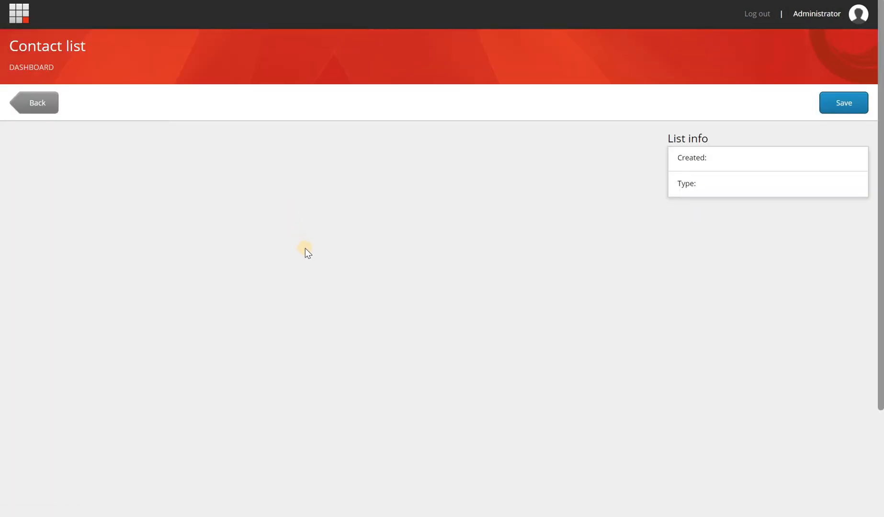
{"action": "scroll", "coordinate": [307, 278], "scroll_direction": "down", "scroll_amount": 2}
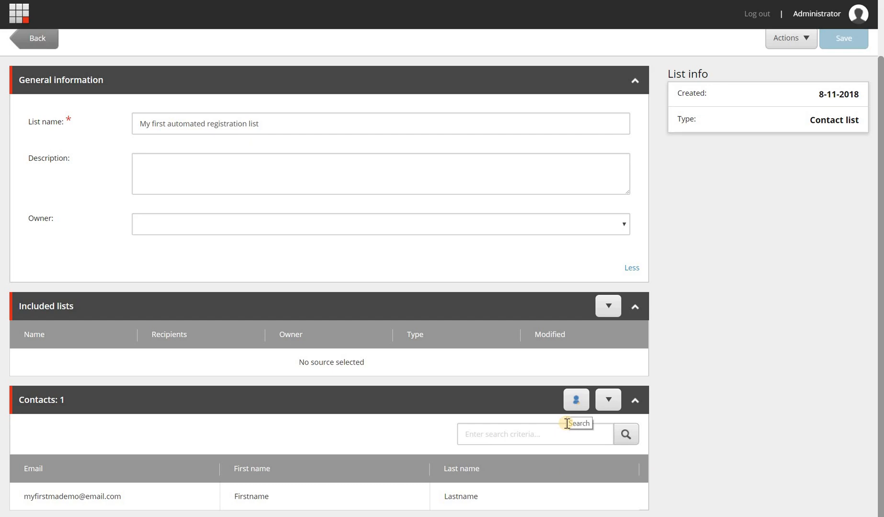
{"action": "scroll", "coordinate": [570, 412], "scroll_direction": "up", "scroll_amount": 2}
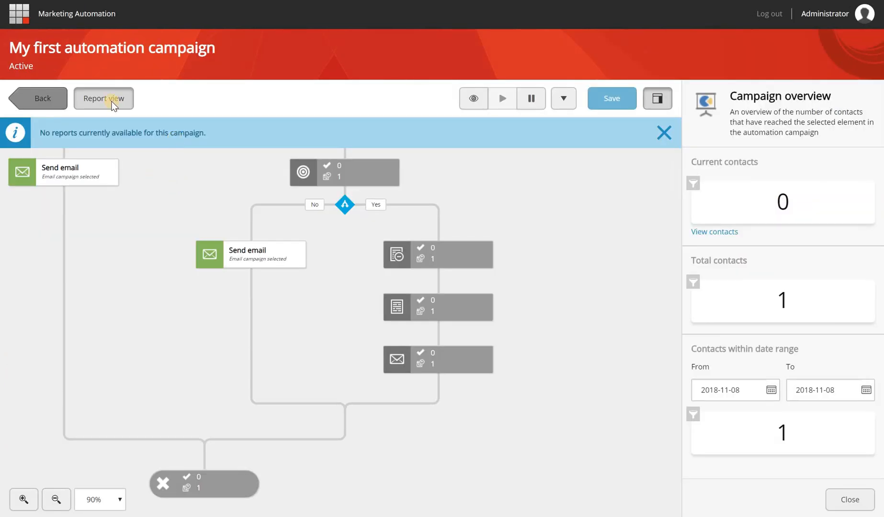
Refresh the report, list the contacts at the Email 1 opened step, then turn Report view off
{"action": "left_click", "coordinate": [113, 100]}
{"action": "left_click", "coordinate": [112, 100]}
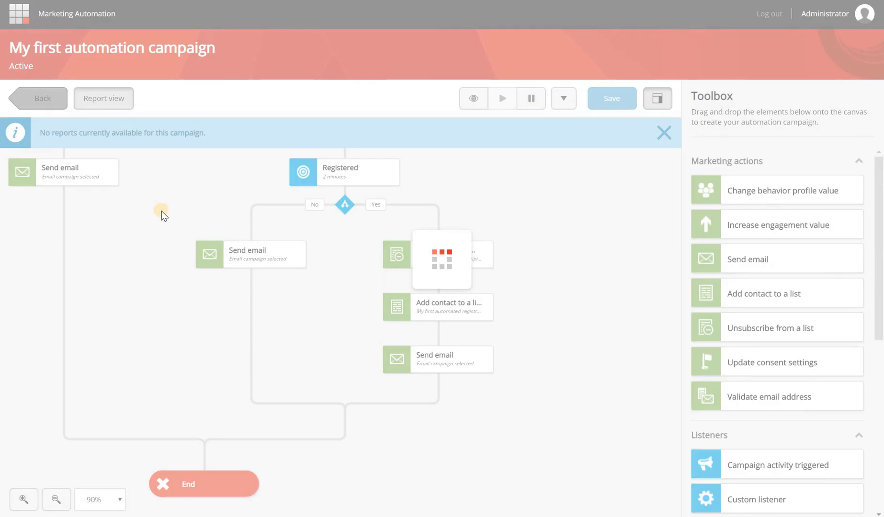
{"action": "left_click_drag", "start_coordinate": [200, 235], "coordinate": [298, 400]}
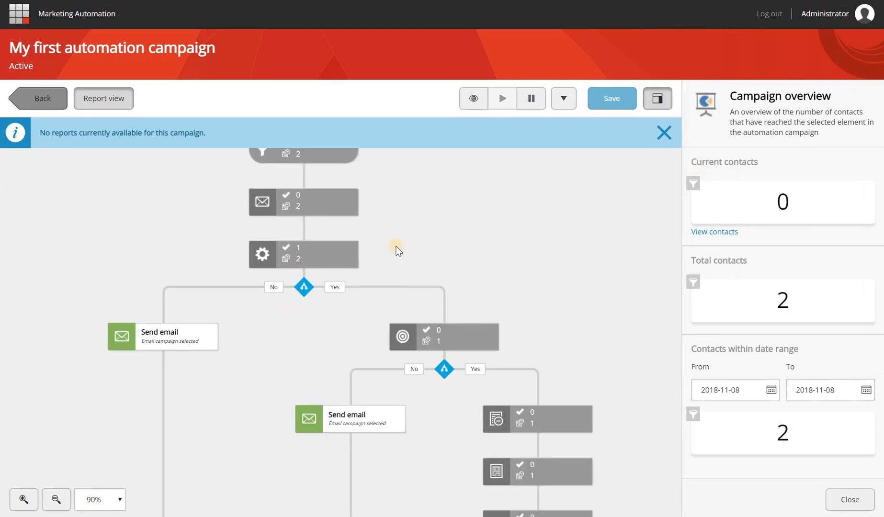
{"action": "left_click_drag", "start_coordinate": [364, 284], "coordinate": [350, 344]}
{"action": "left_click", "coordinate": [322, 315]}
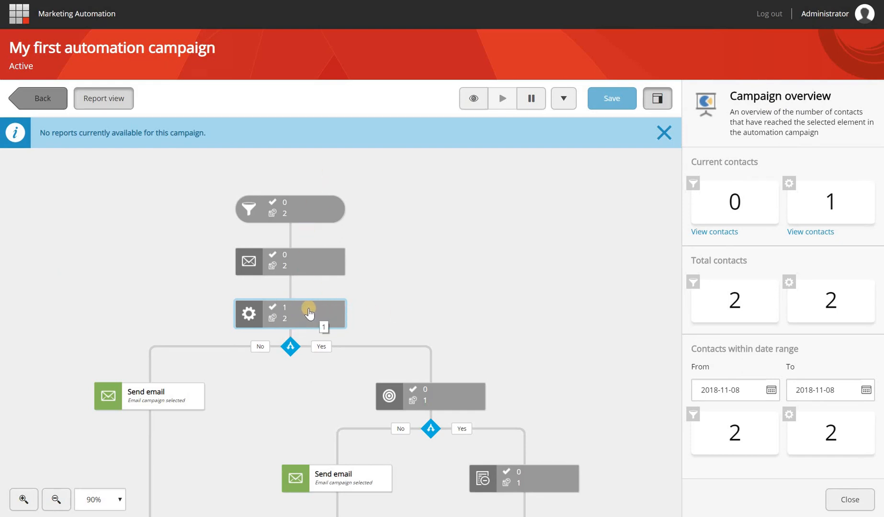
{"action": "left_click", "coordinate": [801, 229]}
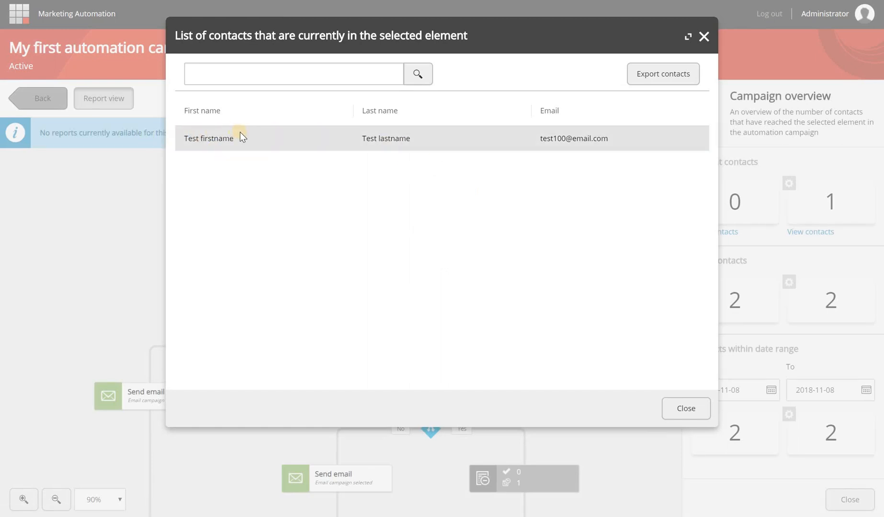
{"action": "left_click", "coordinate": [702, 36]}
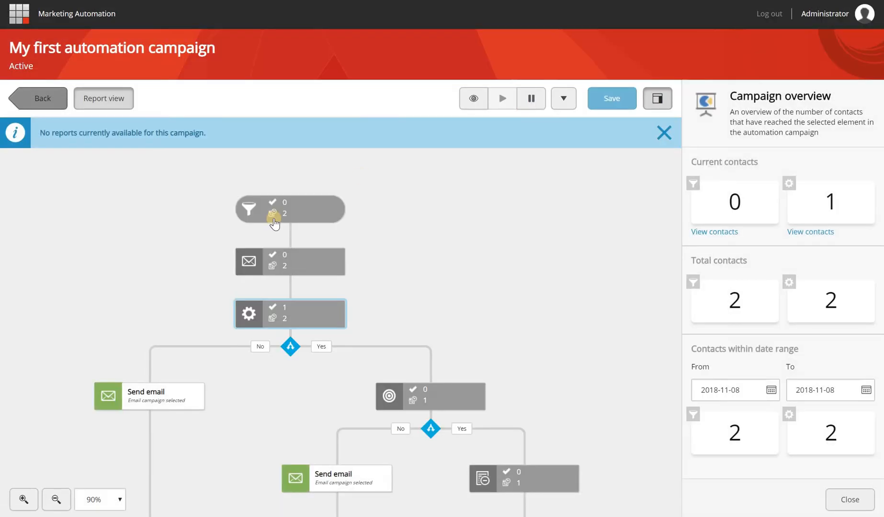
{"action": "left_click", "coordinate": [132, 103]}
{"action": "mouse_move", "coordinate": [142, 391]}
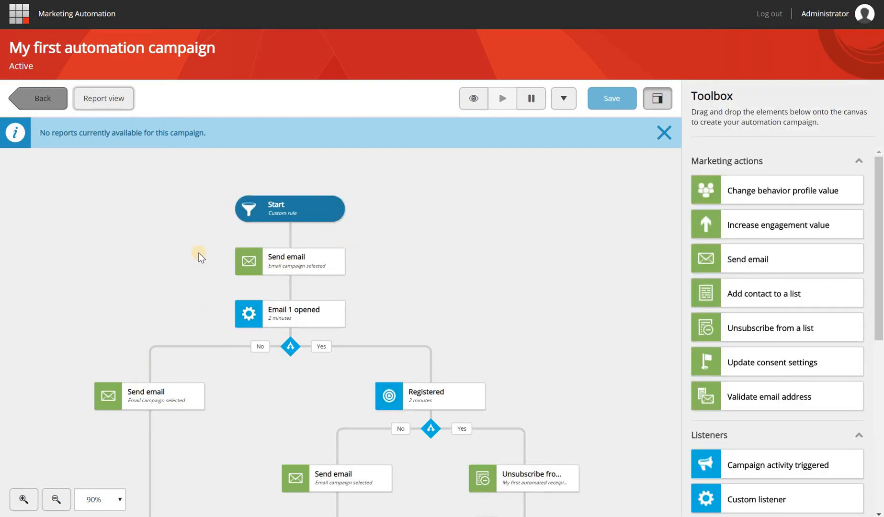
{"action": "key", "text": "alt+Tab"}
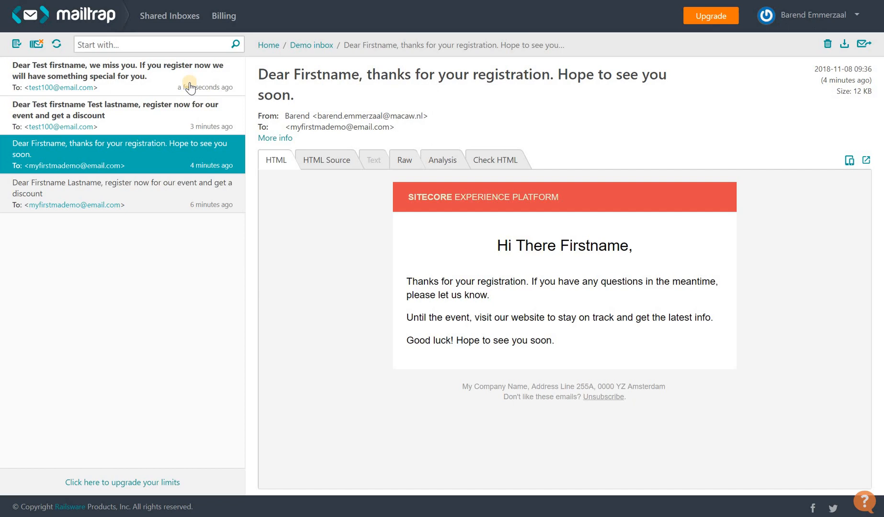
Switch from the Mailtrap inbox back to the 'My first automation campaign' canvas
{"action": "key", "text": "alt+Tab"}
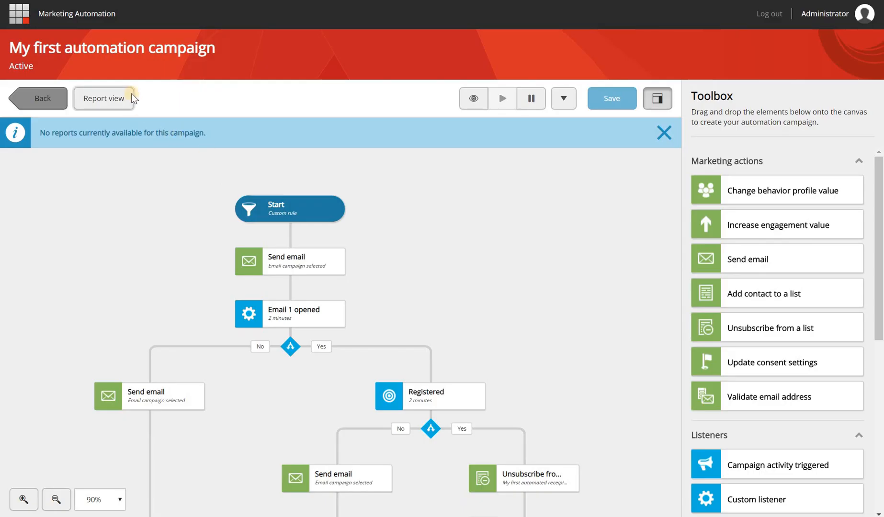
Turn on Report view and show the branches at 80% zoom, with one contact at the No-branch email
{"action": "left_click", "coordinate": [111, 100]}
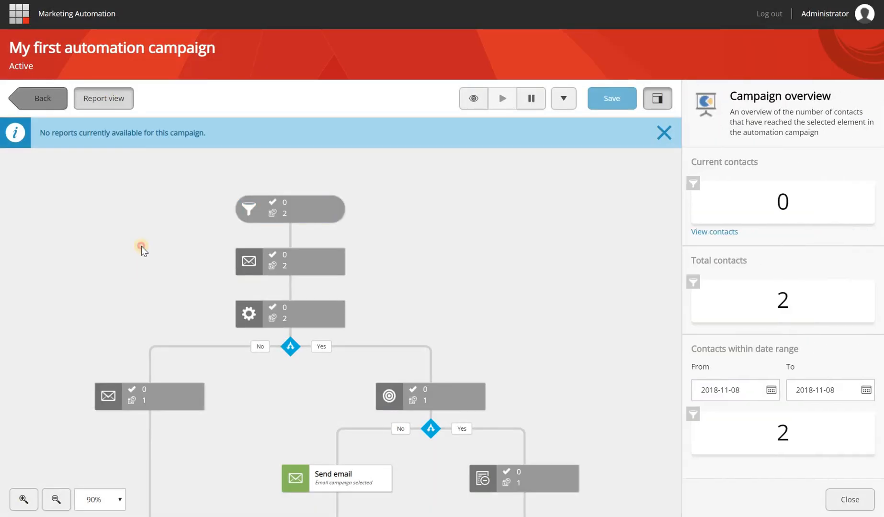
{"action": "left_click_drag", "start_coordinate": [185, 246], "coordinate": [190, 176]}
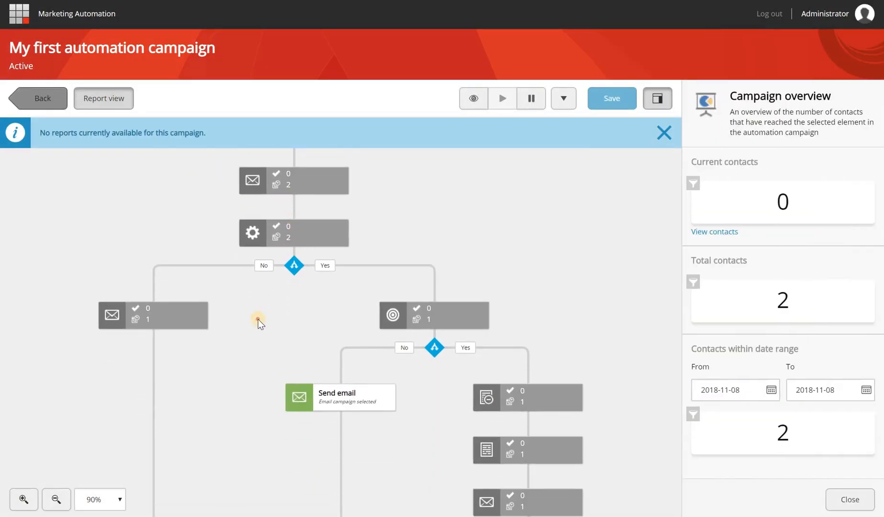
{"action": "left_click_drag", "start_coordinate": [292, 233], "coordinate": [287, 178]}
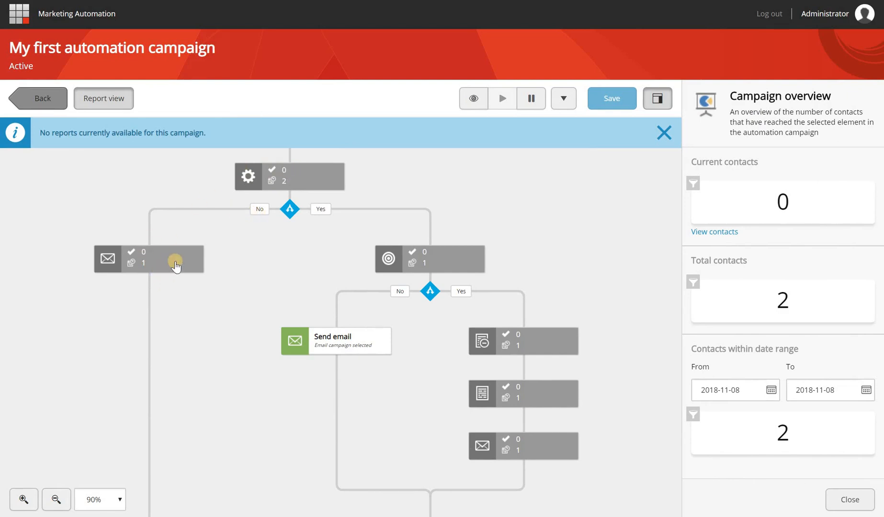
{"action": "scroll", "coordinate": [174, 263], "scroll_direction": "down", "scroll_amount": 1}
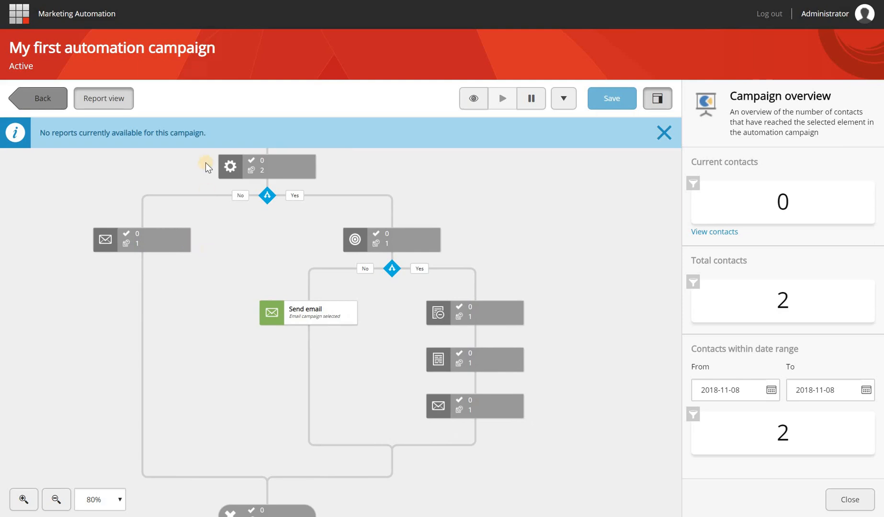
{"action": "key", "text": "alt+Tab"}
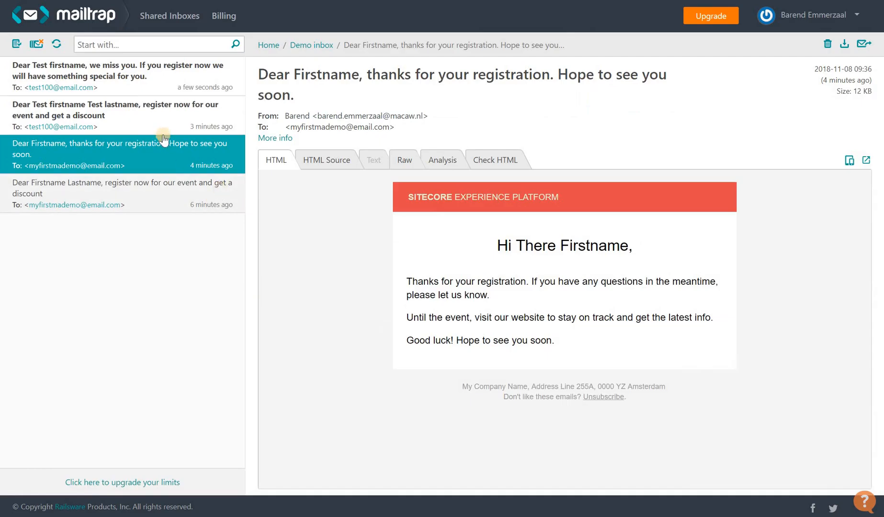
Open the register-now email, then the newest 'Dear Test firstname, we miss you' reminder
{"action": "left_click", "coordinate": [121, 125]}
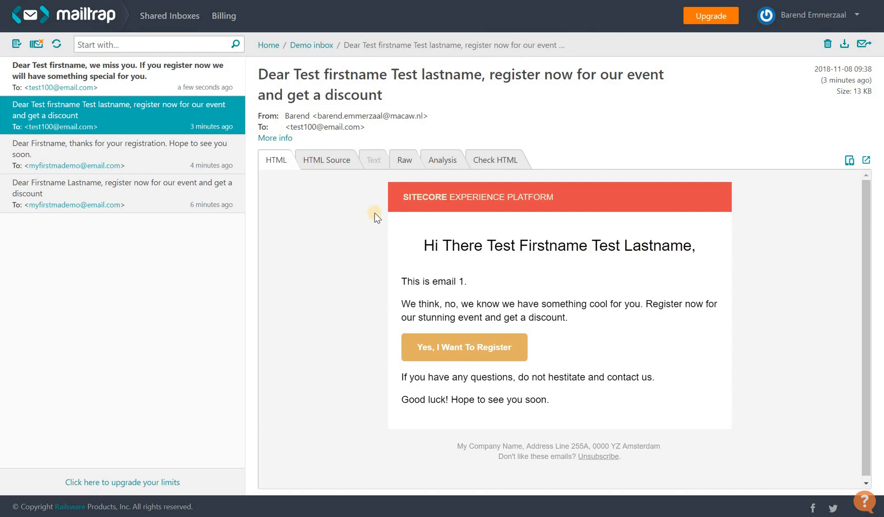
{"action": "left_click", "coordinate": [142, 87]}
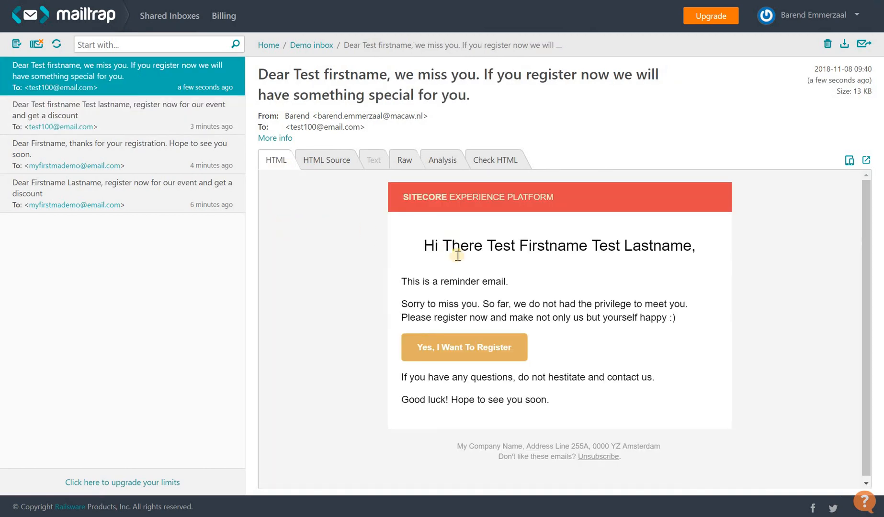
{"action": "left_click_drag", "start_coordinate": [406, 279], "coordinate": [510, 285]}
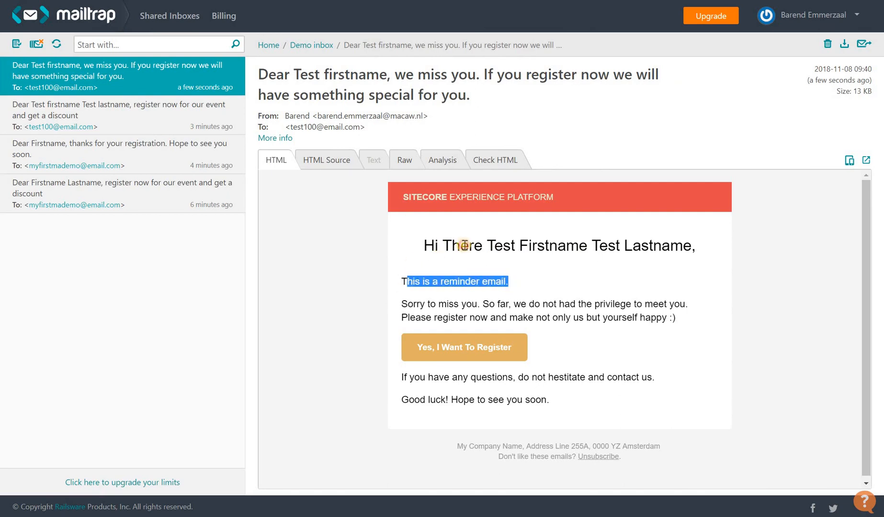
{"action": "left_click", "coordinate": [463, 245]}
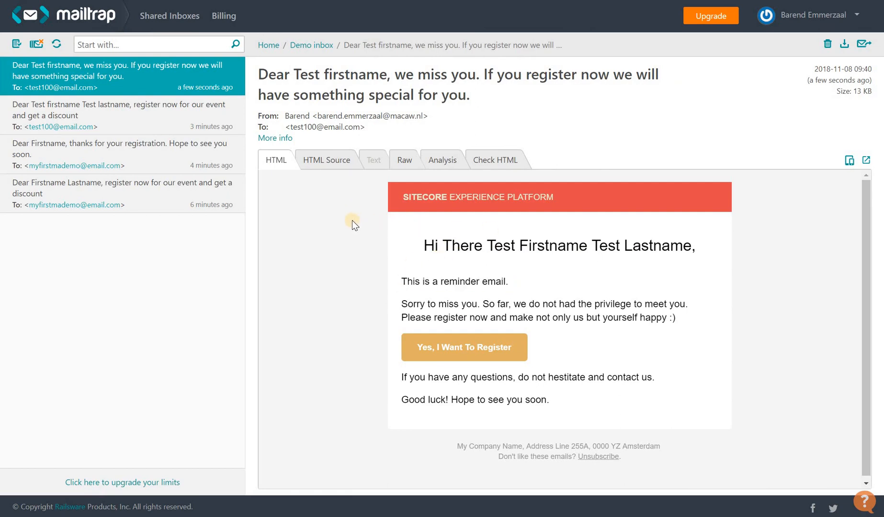
Back in the campaign, turn off Report view and recentre the full flow at 60% zoom
{"action": "key", "text": "alt+Tab"}
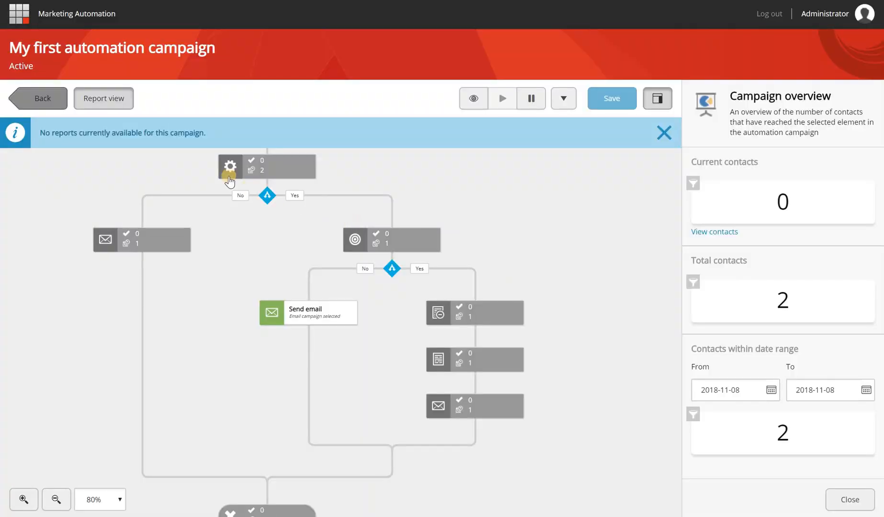
{"action": "scroll", "coordinate": [222, 197], "scroll_direction": "down", "scroll_amount": 2}
{"action": "scroll", "coordinate": [141, 217], "scroll_direction": "up", "scroll_amount": 1}
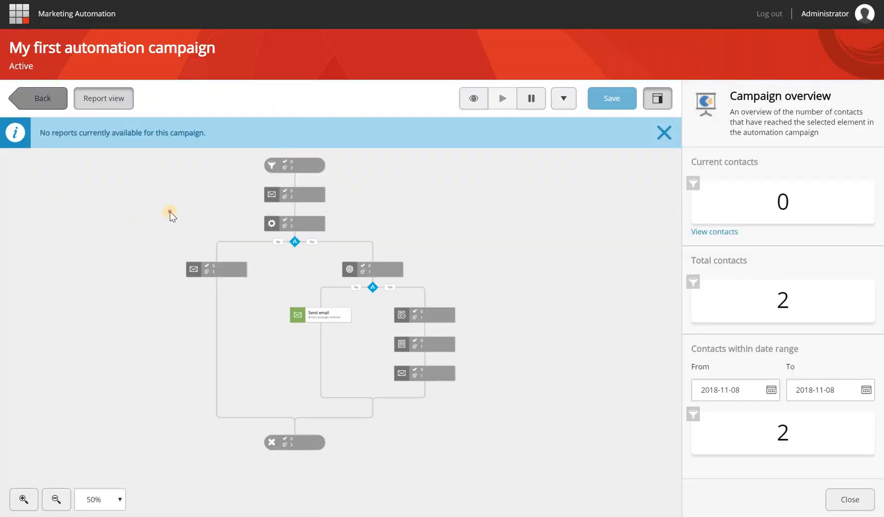
{"action": "left_click_drag", "start_coordinate": [170, 211], "coordinate": [166, 247]}
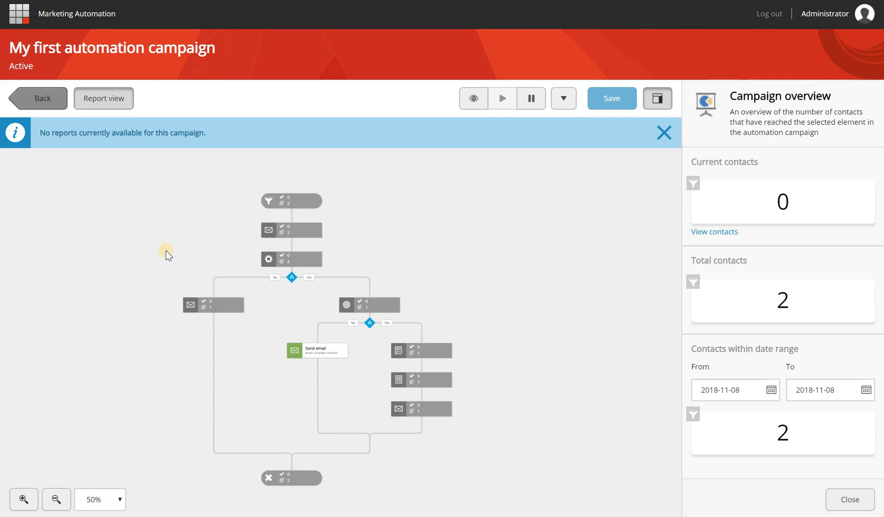
{"action": "left_click", "coordinate": [118, 104]}
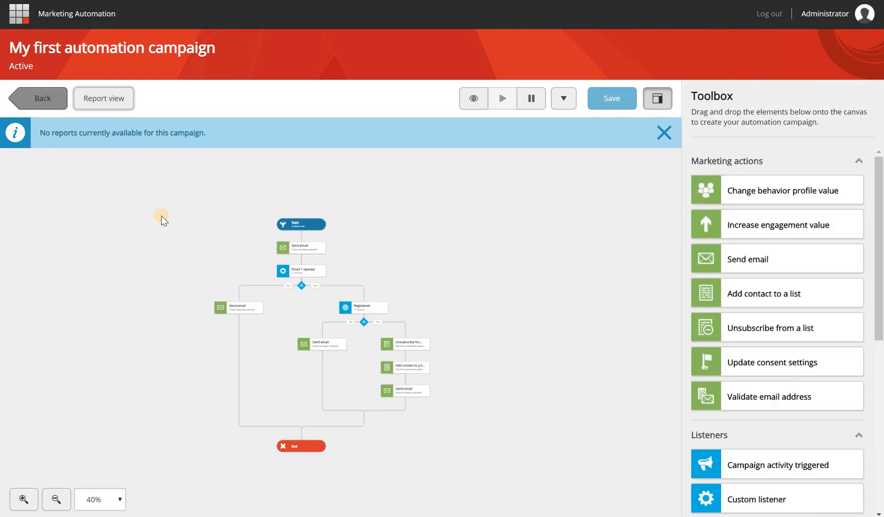
{"action": "scroll", "coordinate": [162, 216], "scroll_direction": "up", "scroll_amount": 2}
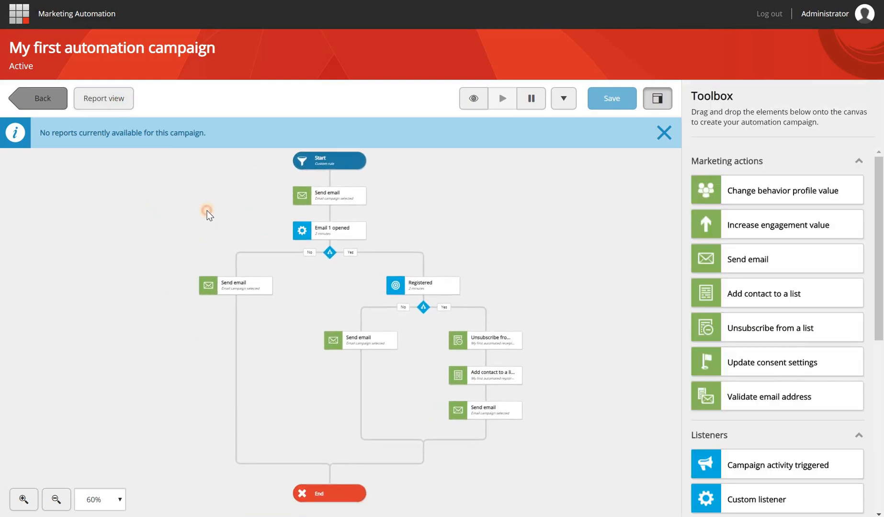
{"action": "left_click_drag", "start_coordinate": [207, 215], "coordinate": [202, 218]}
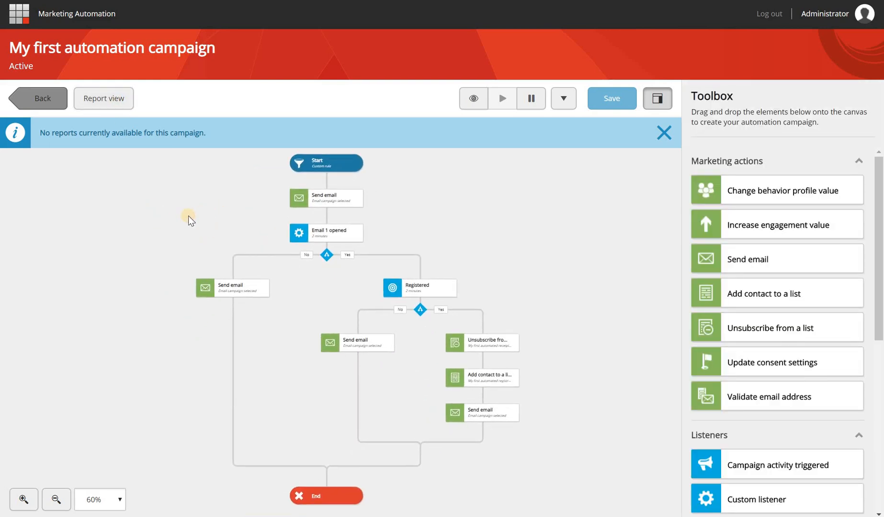